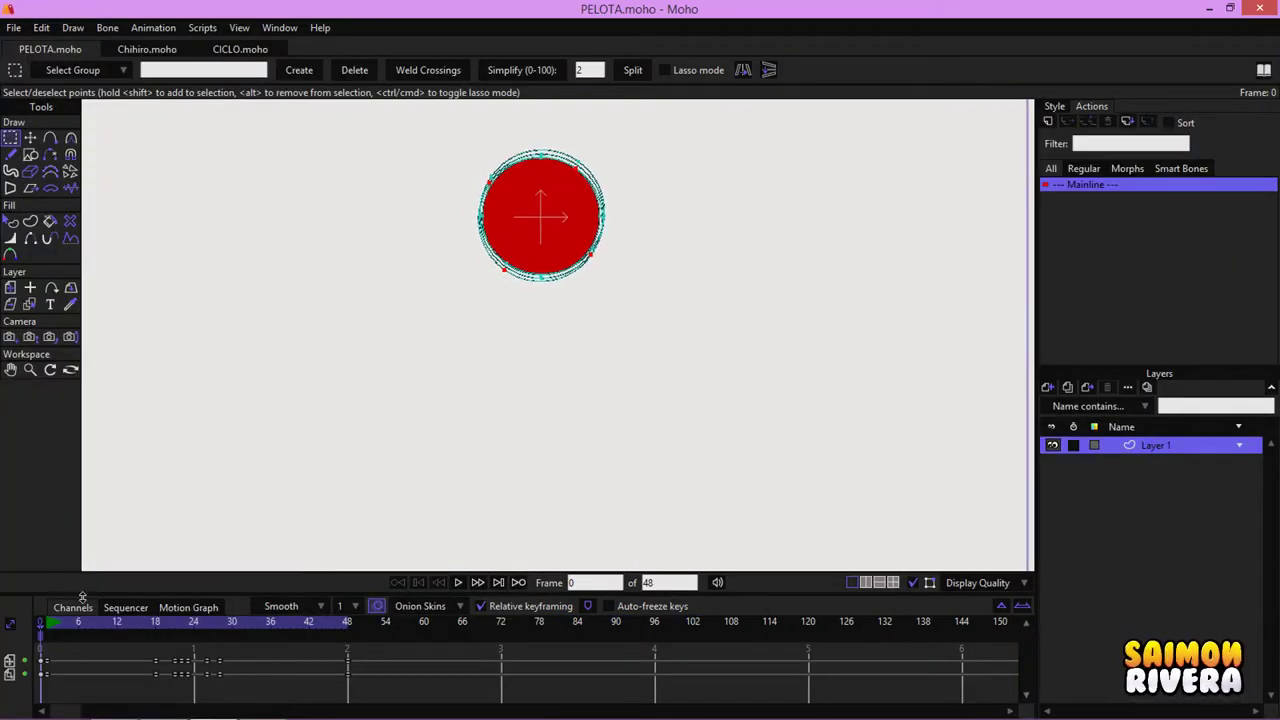
Step: Scrub through the bouncing ball animation and remove the onion skin markers farthest behind the current frame
drag(48, 621, 167, 630)
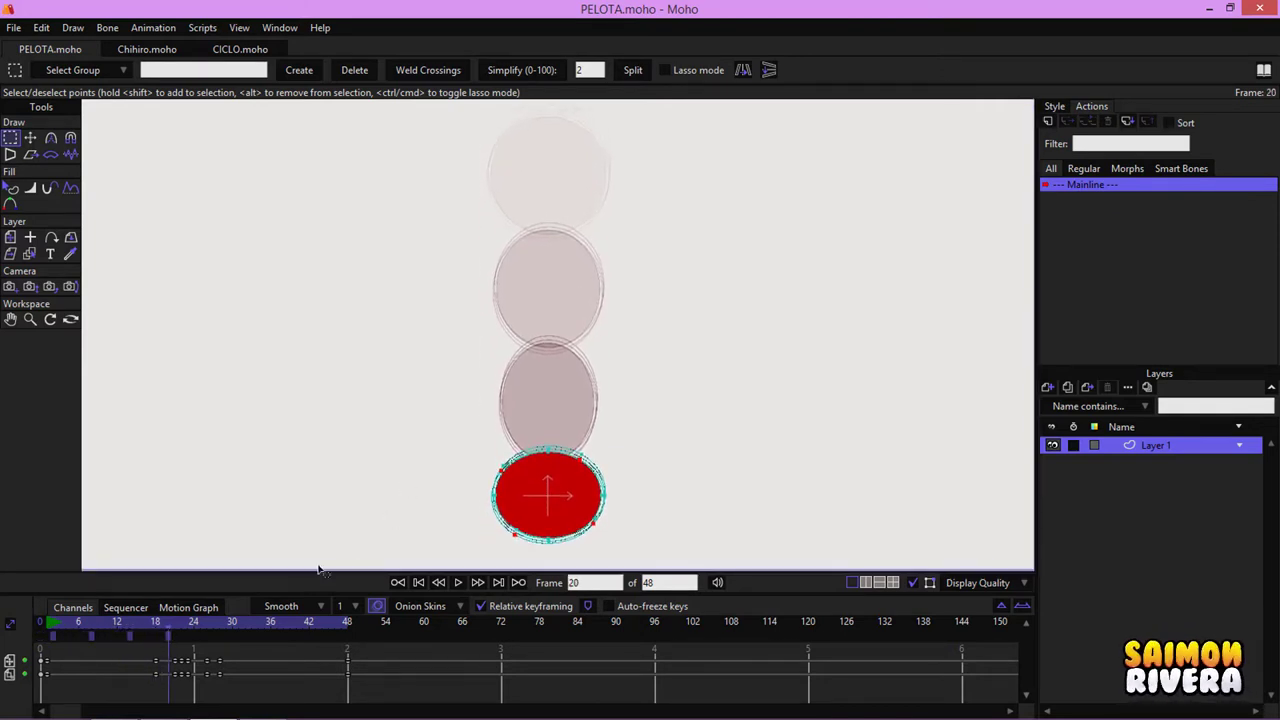
drag(189, 624, 220, 614)
click(71, 636)
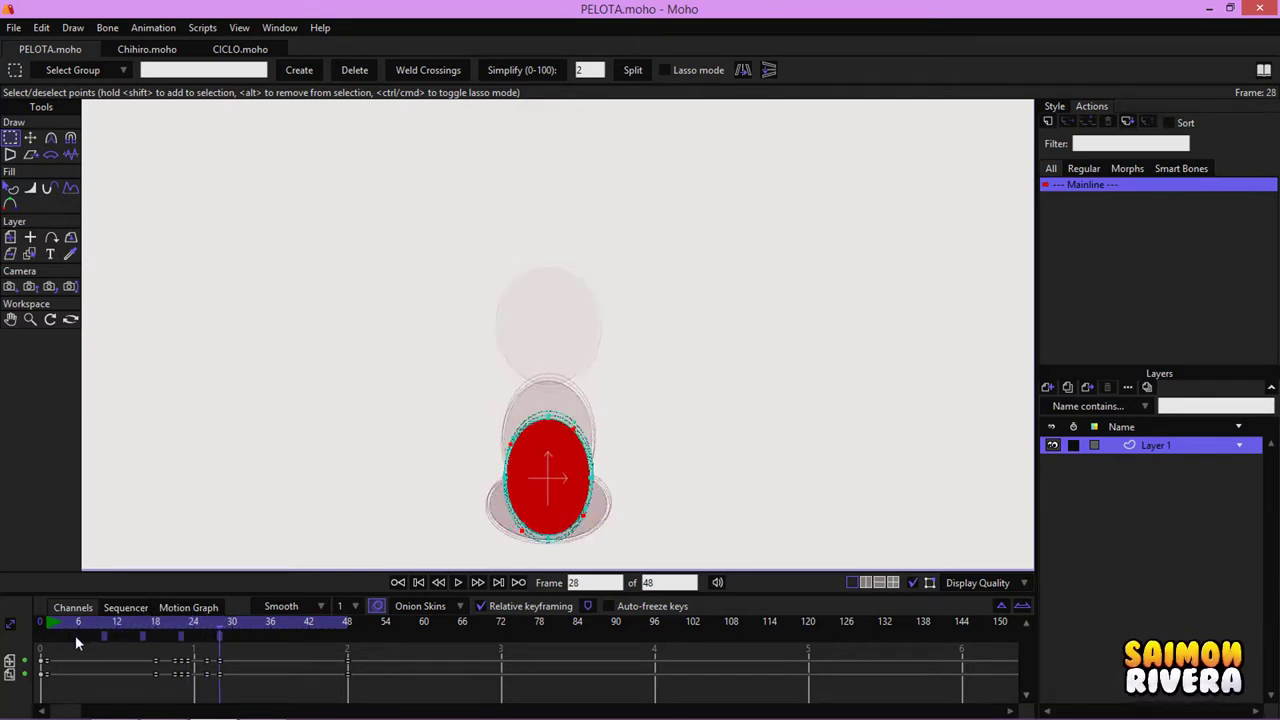
click(104, 637)
click(141, 636)
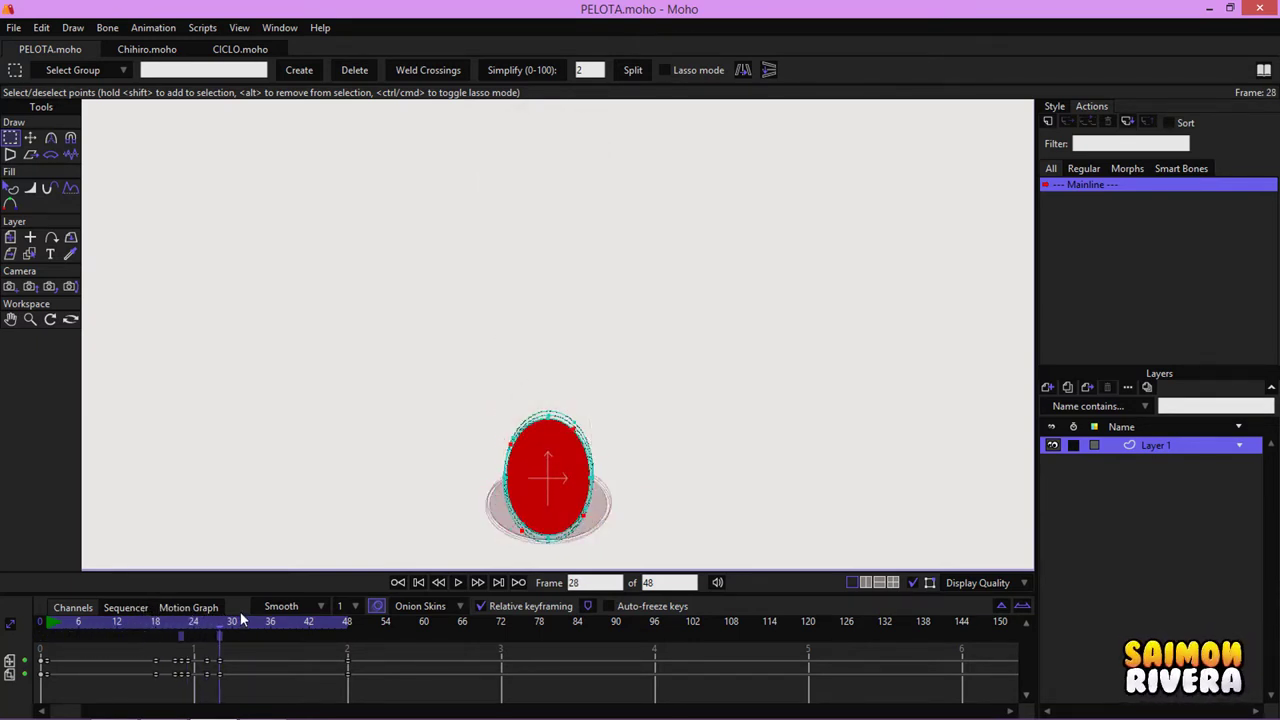
drag(222, 625, 298, 620)
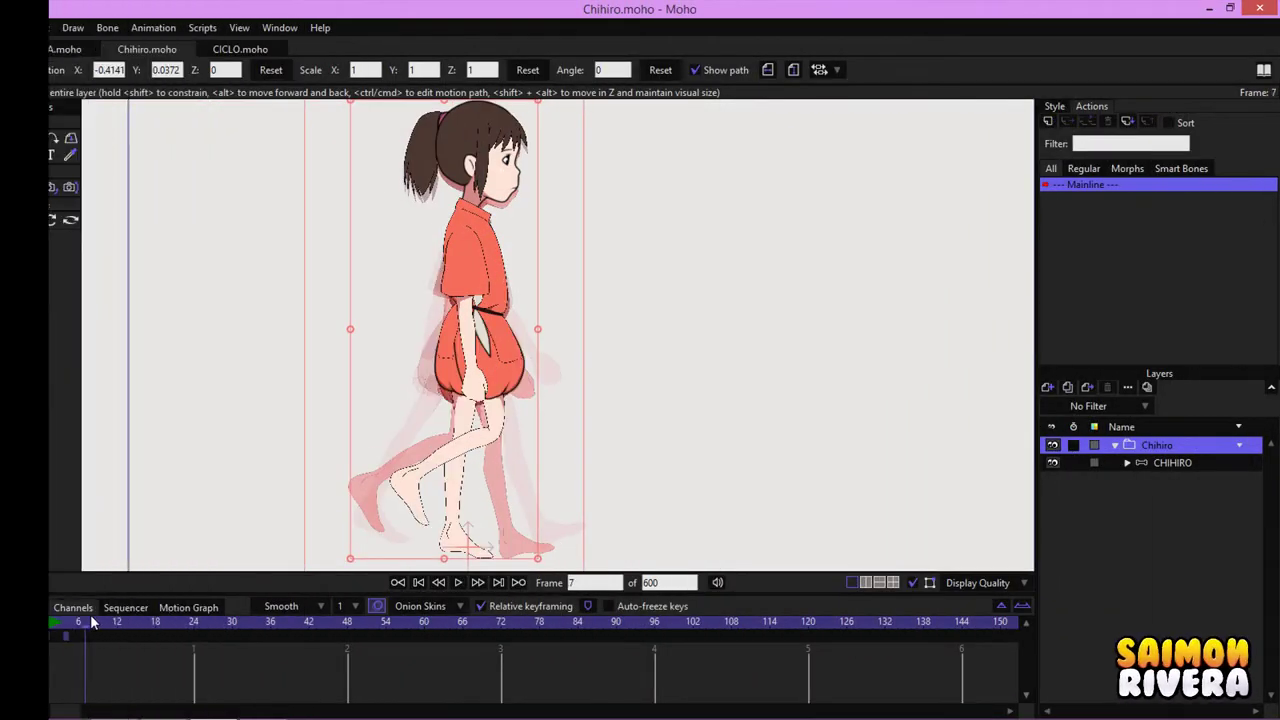
Step: Scrub Chihiro's walk to frame 24 and remove its onion skin markers from the timeline
drag(90, 620, 171, 635)
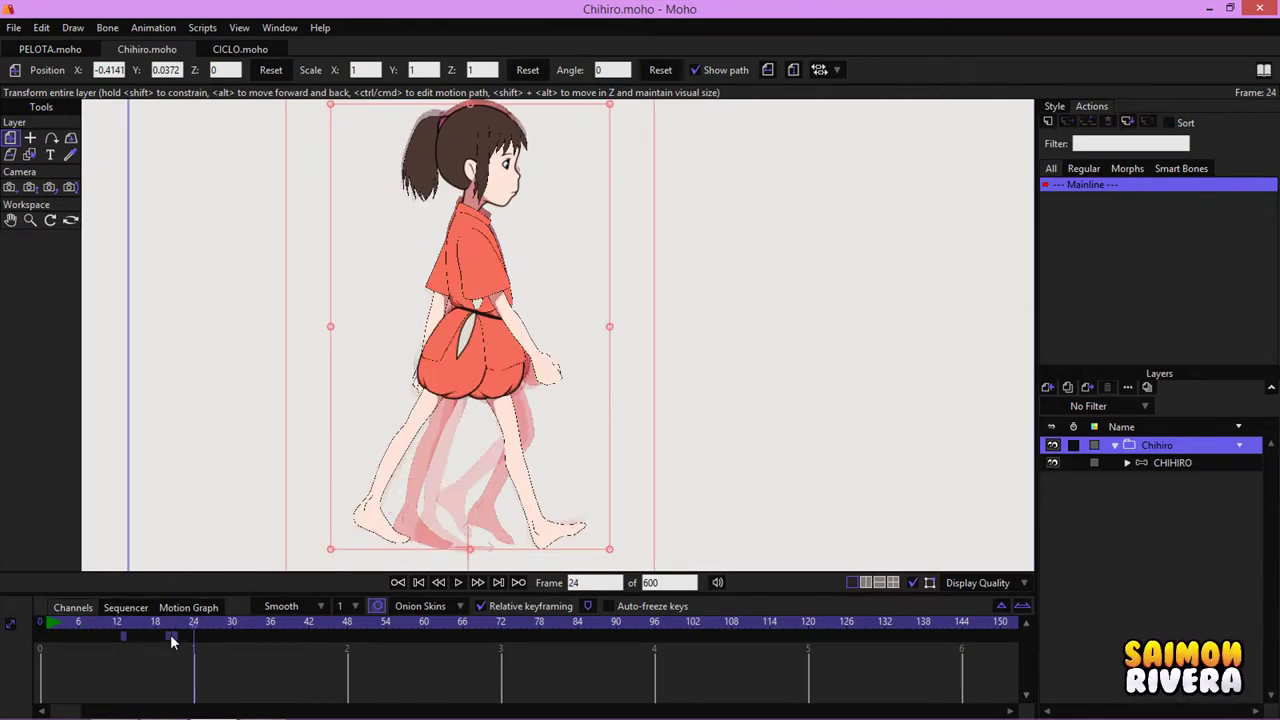
click(171, 635)
click(169, 636)
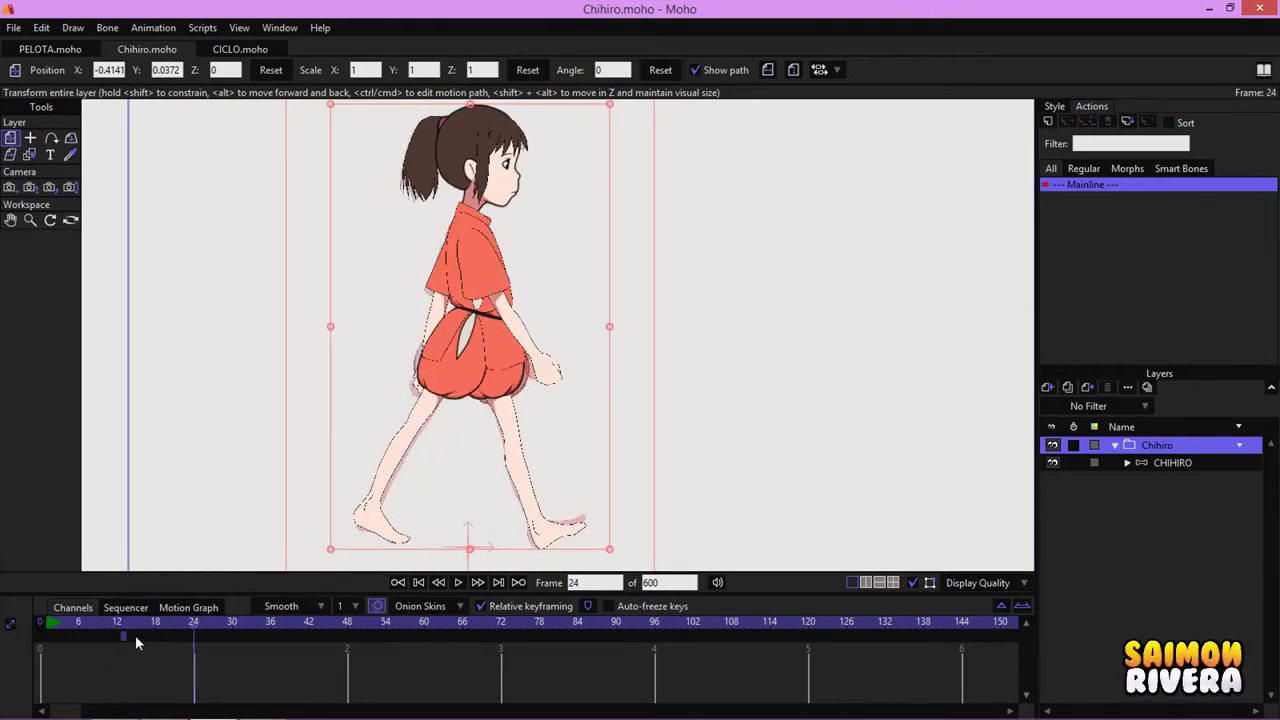
click(122, 634)
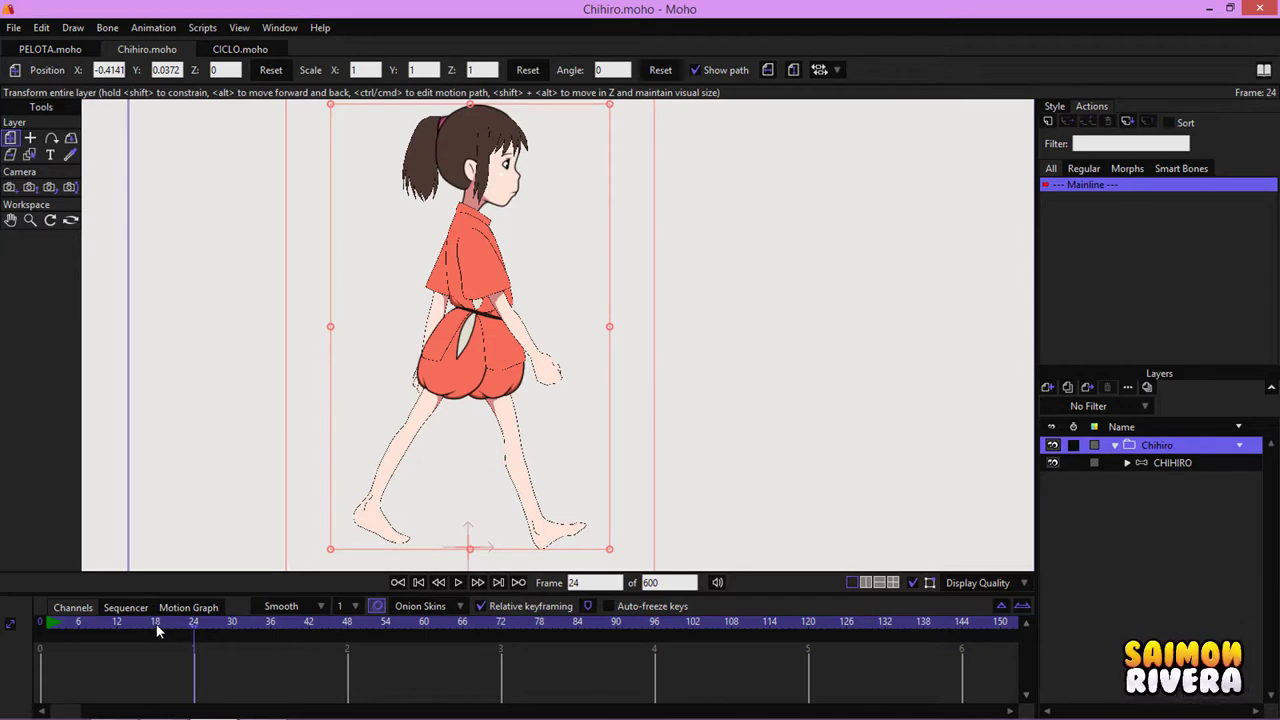
Step: Scrub Chihiro's walk to frame 32 and use onion skin markers to compare the pose with earlier frames
key(ctrl+z)
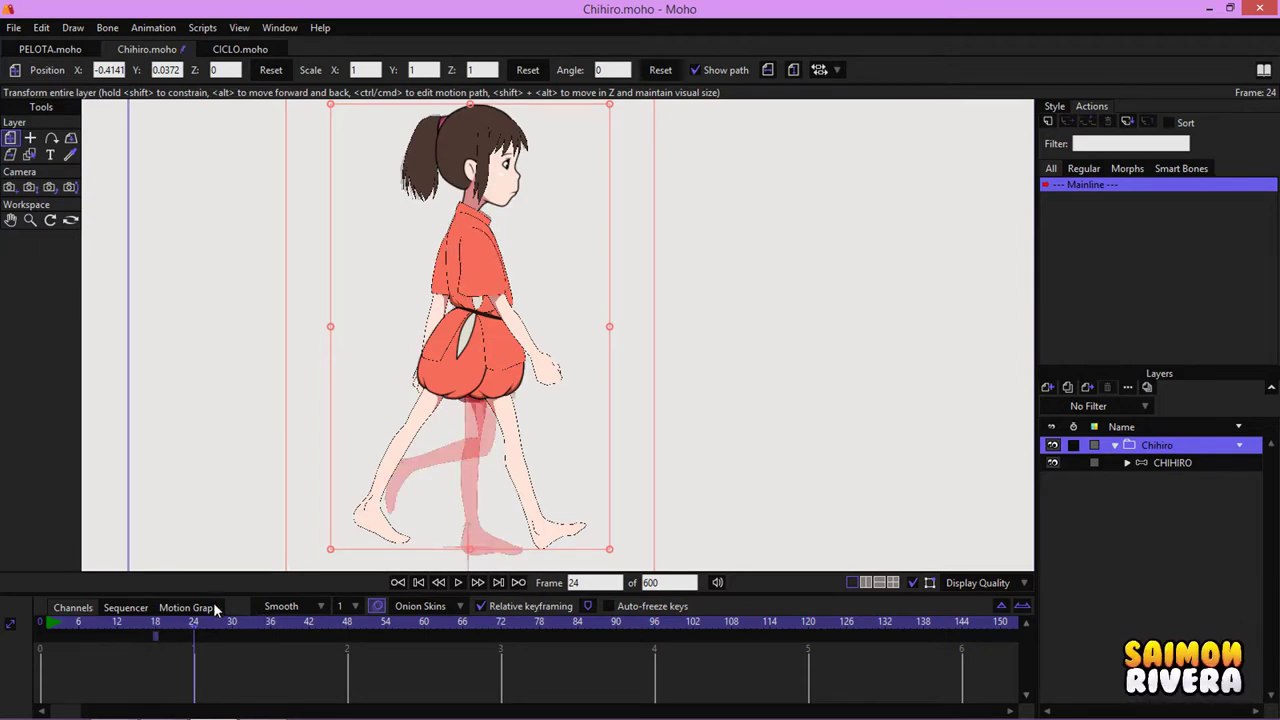
drag(197, 627, 246, 620)
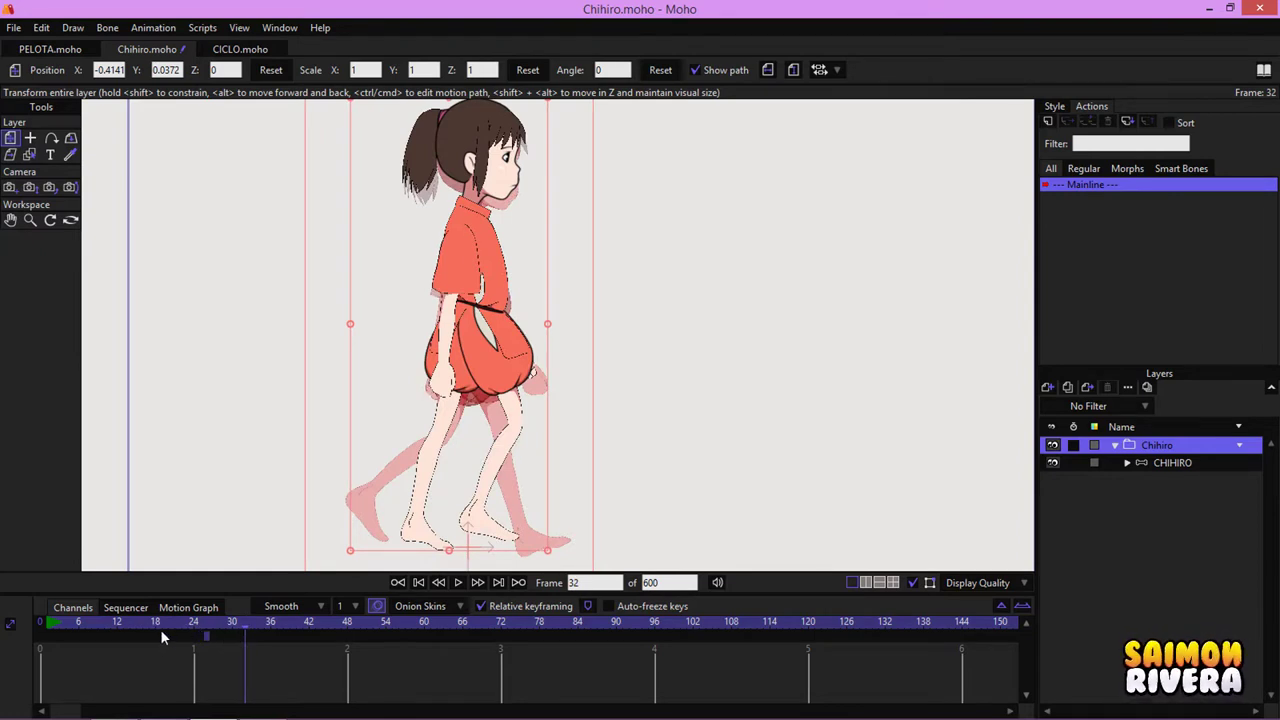
click(121, 633)
drag(210, 636, 142, 628)
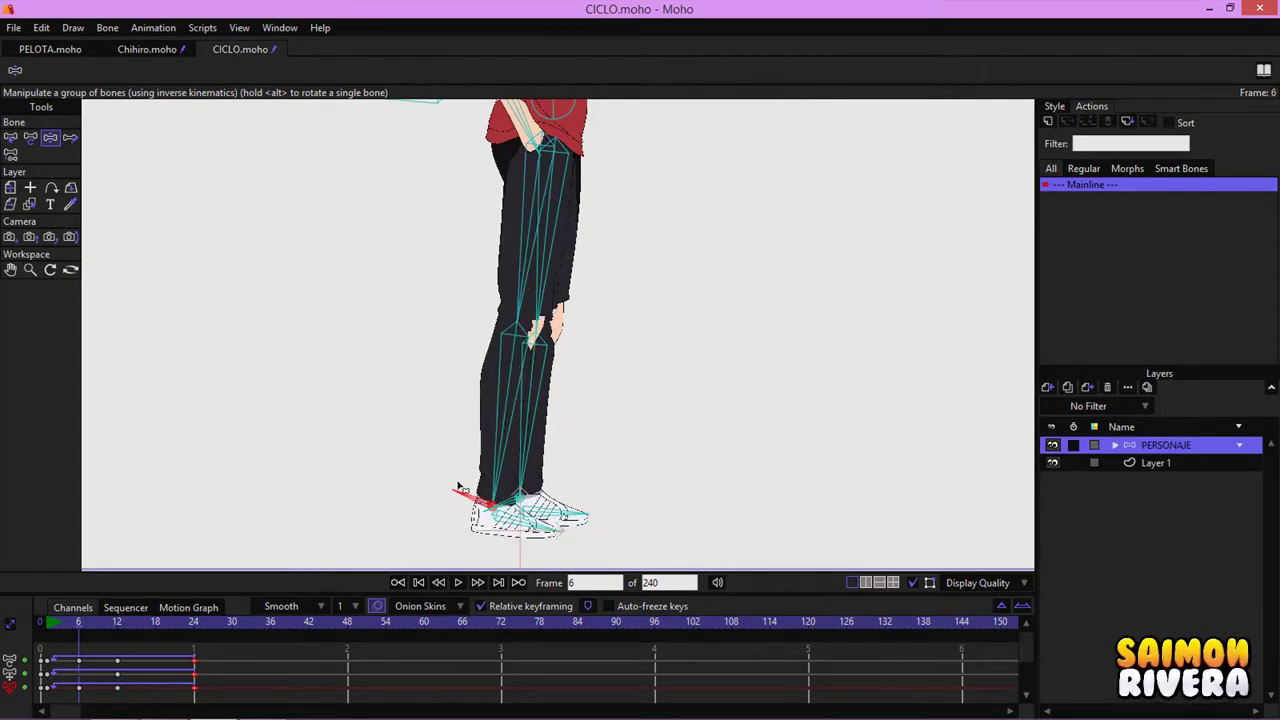
Step: Pose the character's trailing leg by manipulating its foot bones at frames 6 and 18
mouse_move(459, 487)
mouse_down()
mouse_move(423, 366)
mouse_move(437, 481)
mouse_up()
click(166, 628)
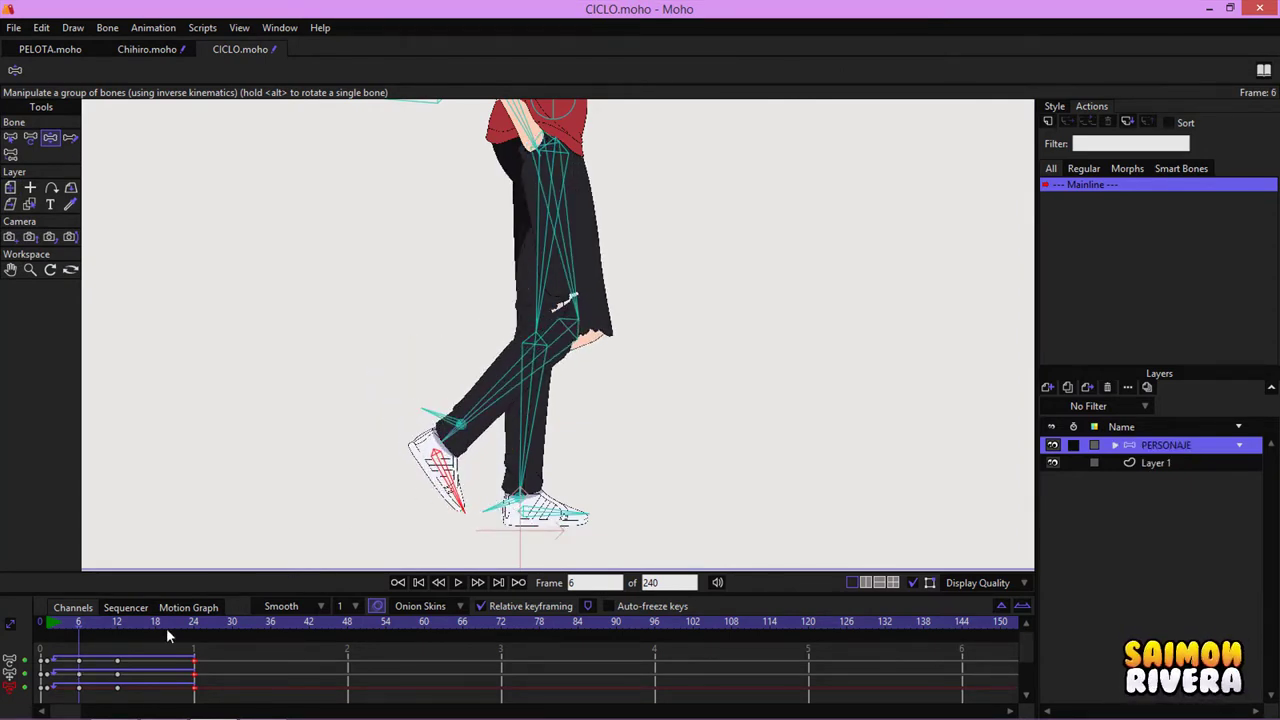
click(155, 627)
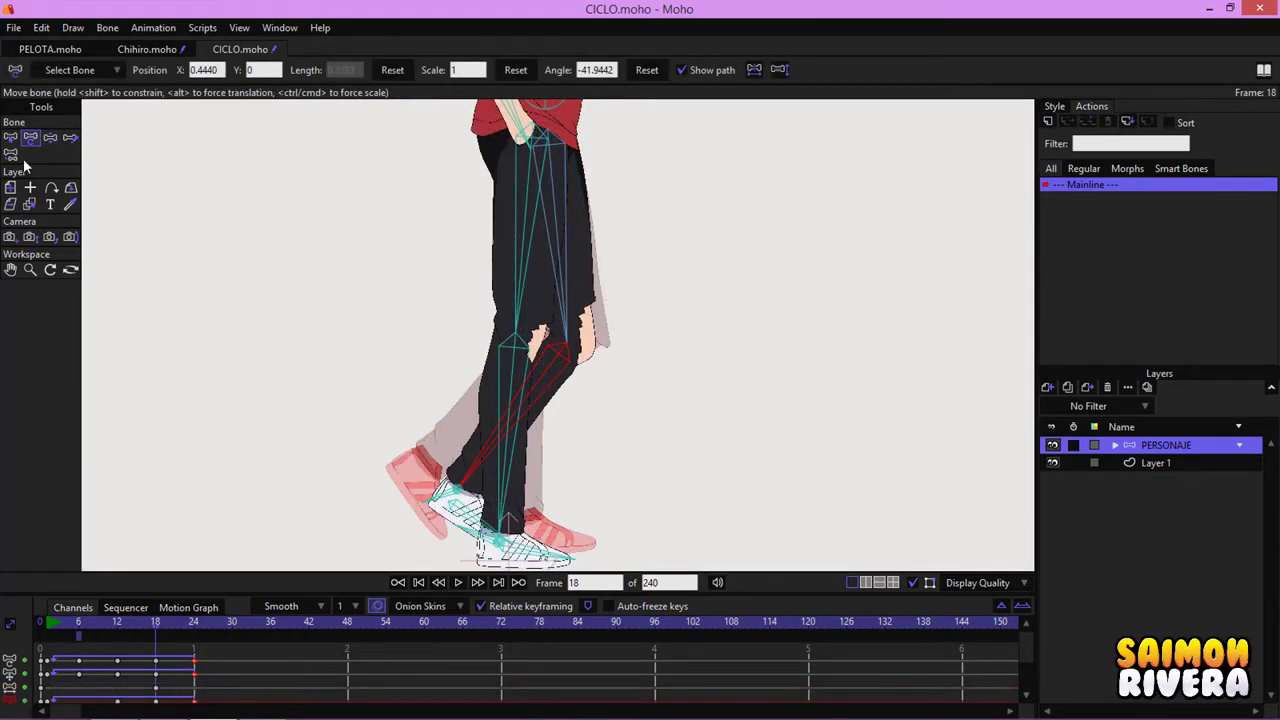
click(50, 137)
drag(447, 505, 447, 356)
drag(532, 450, 500, 451)
Step: Inspect the open-stride pose at frame 12 and scrub through the character's walk cycle
click(119, 621)
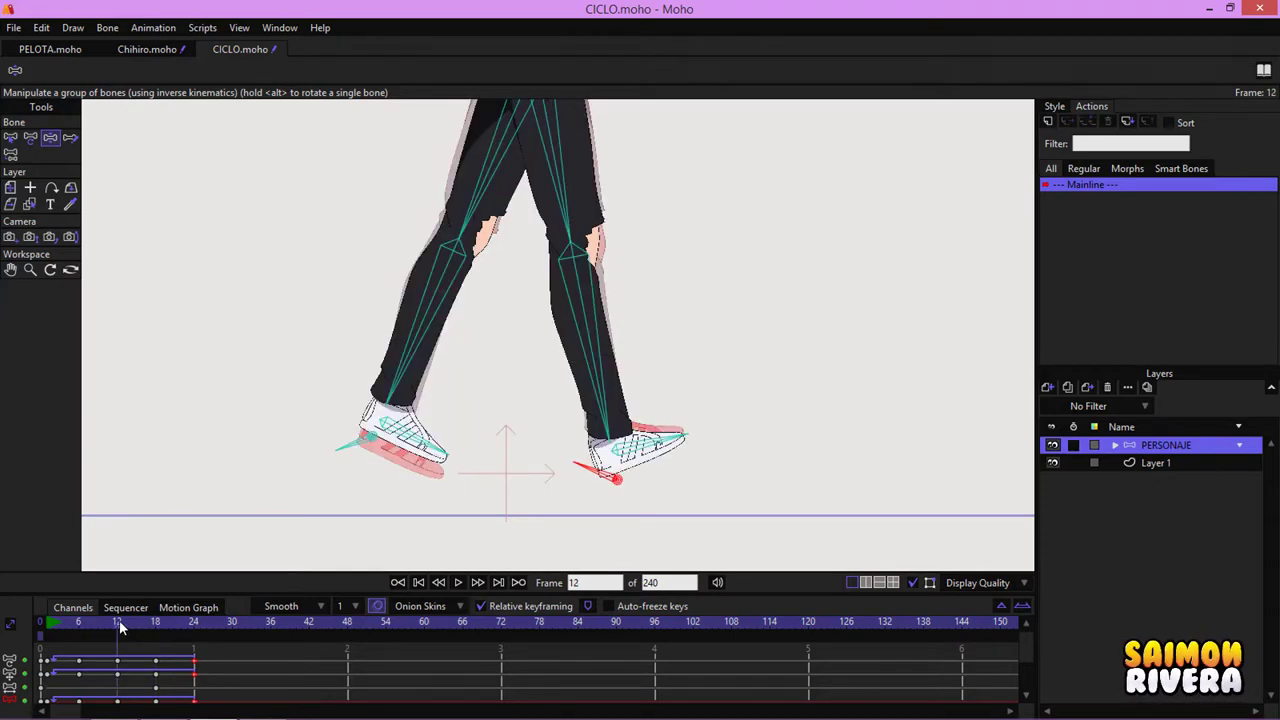
click(405, 371)
drag(61, 617, 159, 612)
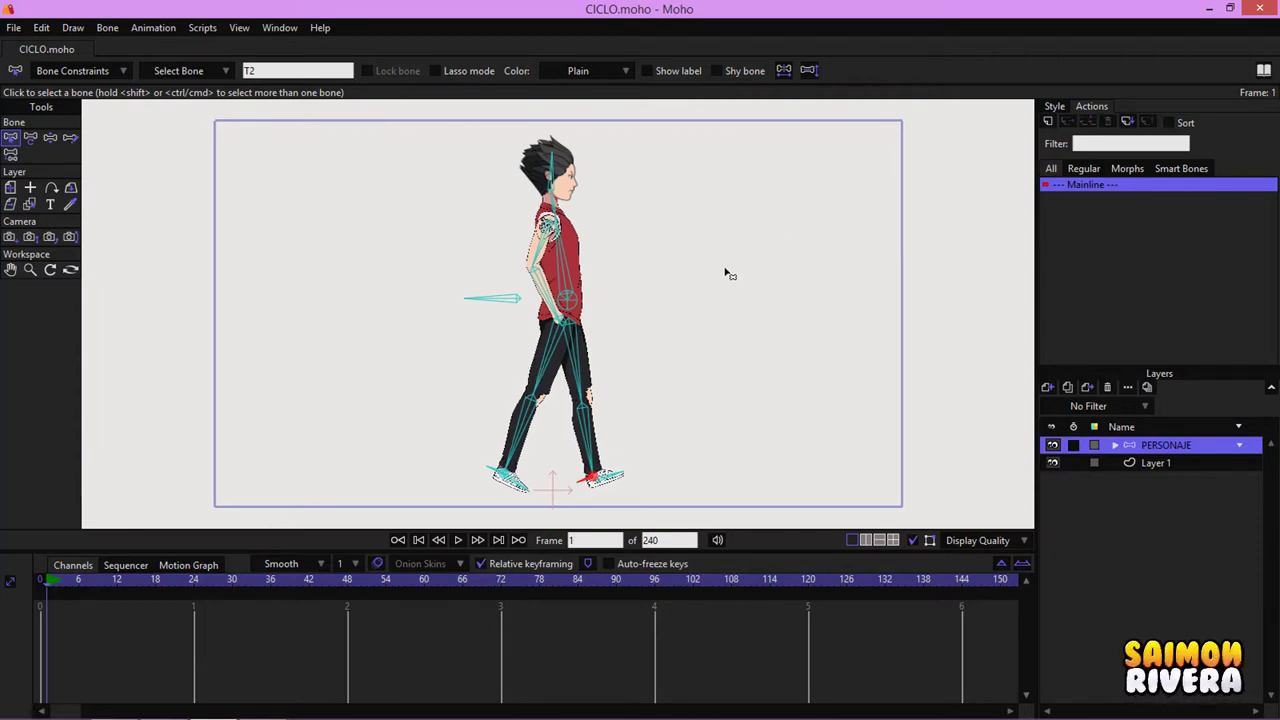
Step: Activate the Manipulate Bones tool, make the timeline area slightly taller and go to frame 6
click(50, 137)
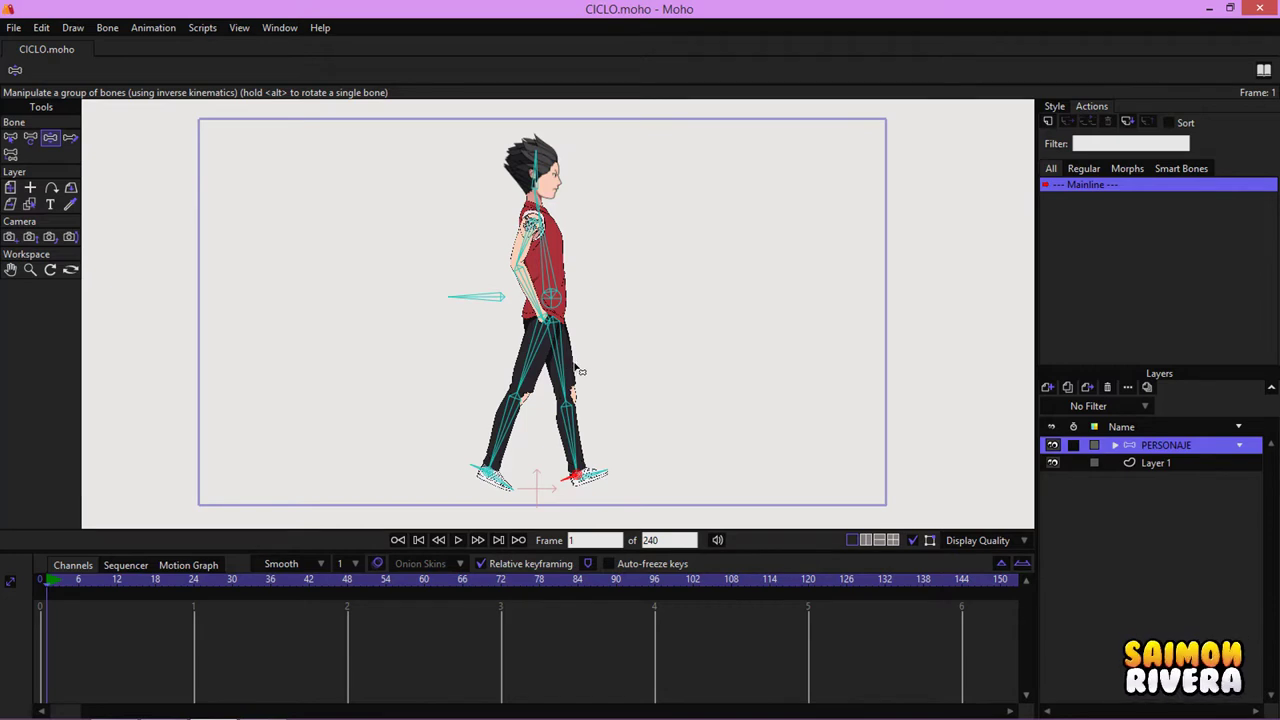
drag(575, 364, 567, 359)
scroll(573, 363, up, 2)
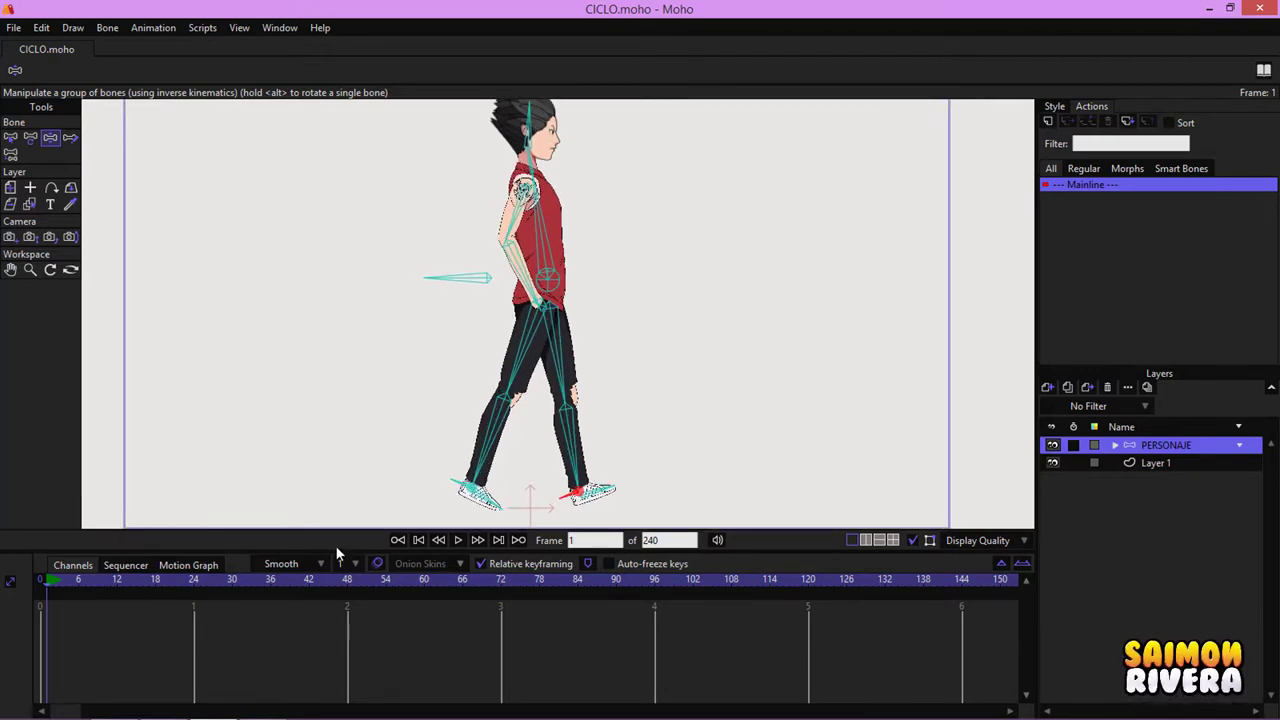
drag(335, 552, 336, 437)
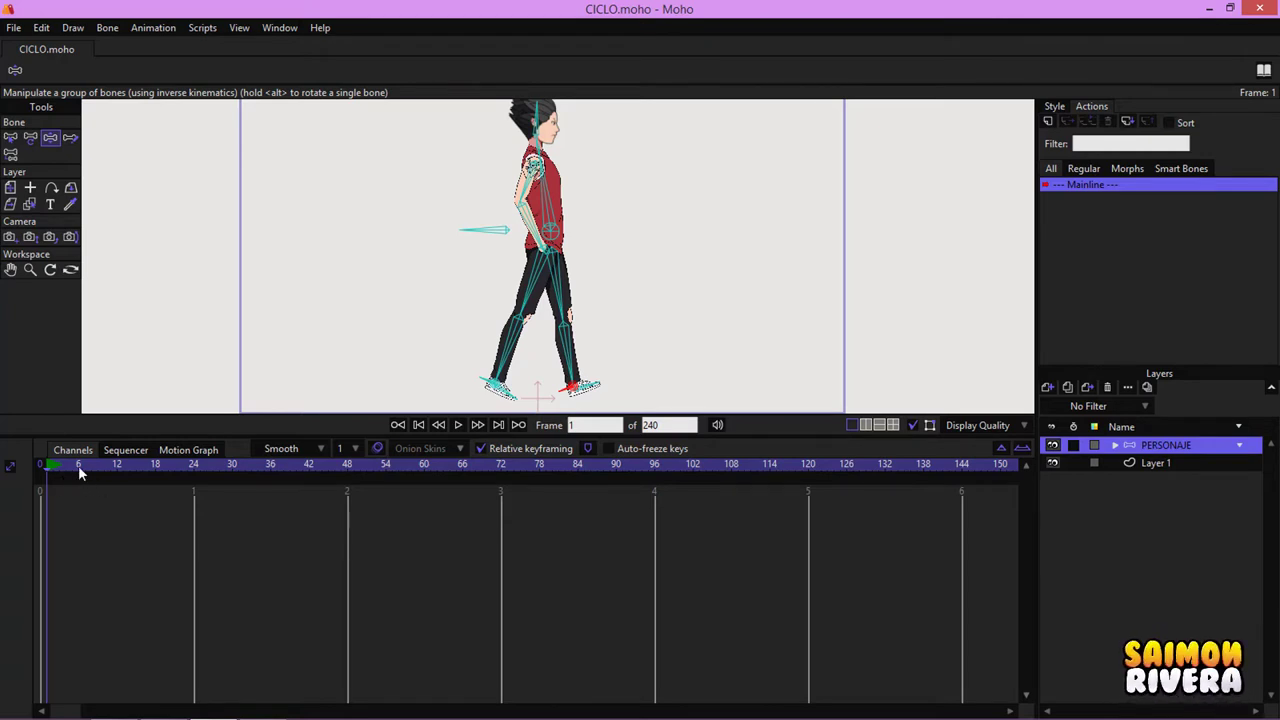
click(78, 465)
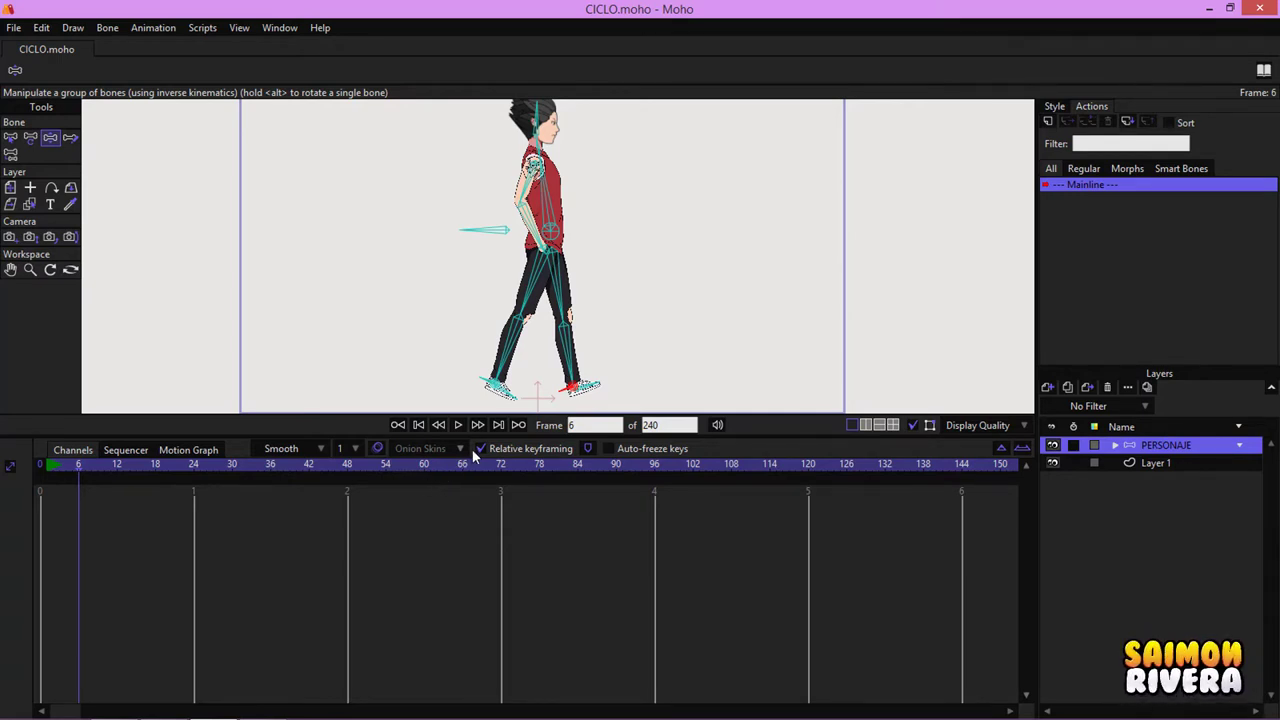
drag(476, 437, 475, 506)
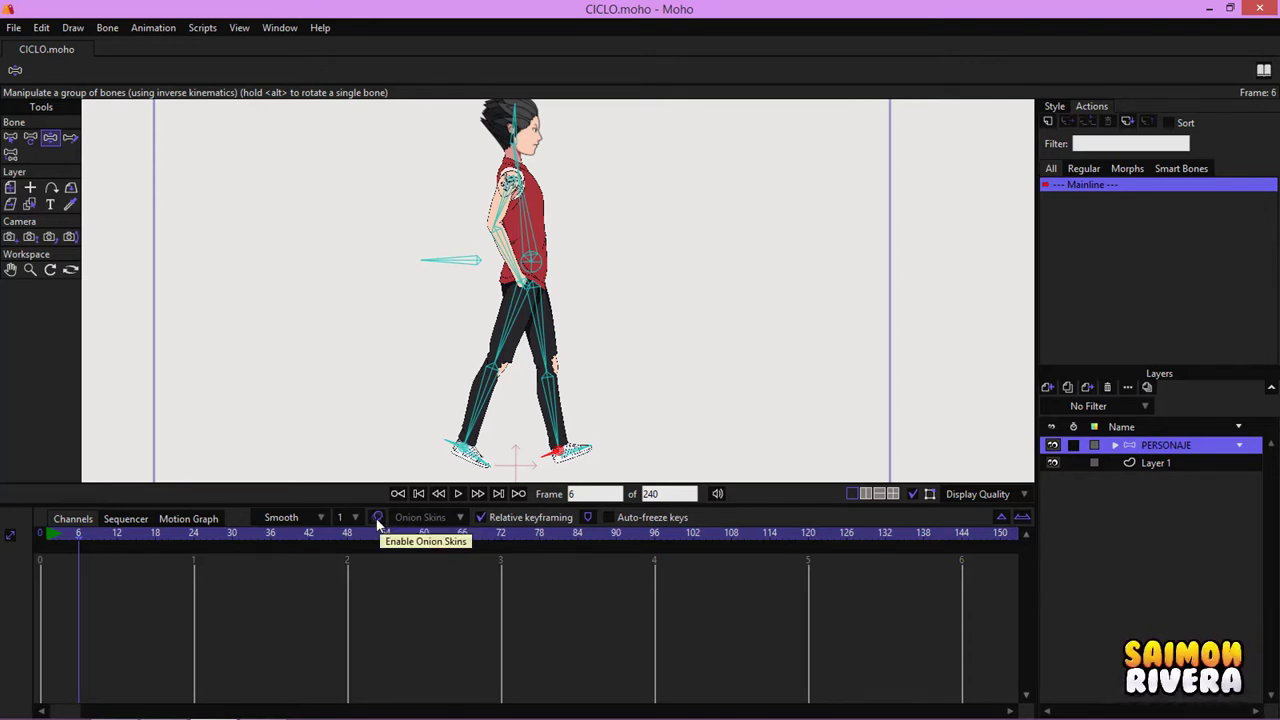
Step: Enable onion skins, scrub to frame 16 and clear the onion skin marker from the timeline
click(377, 518)
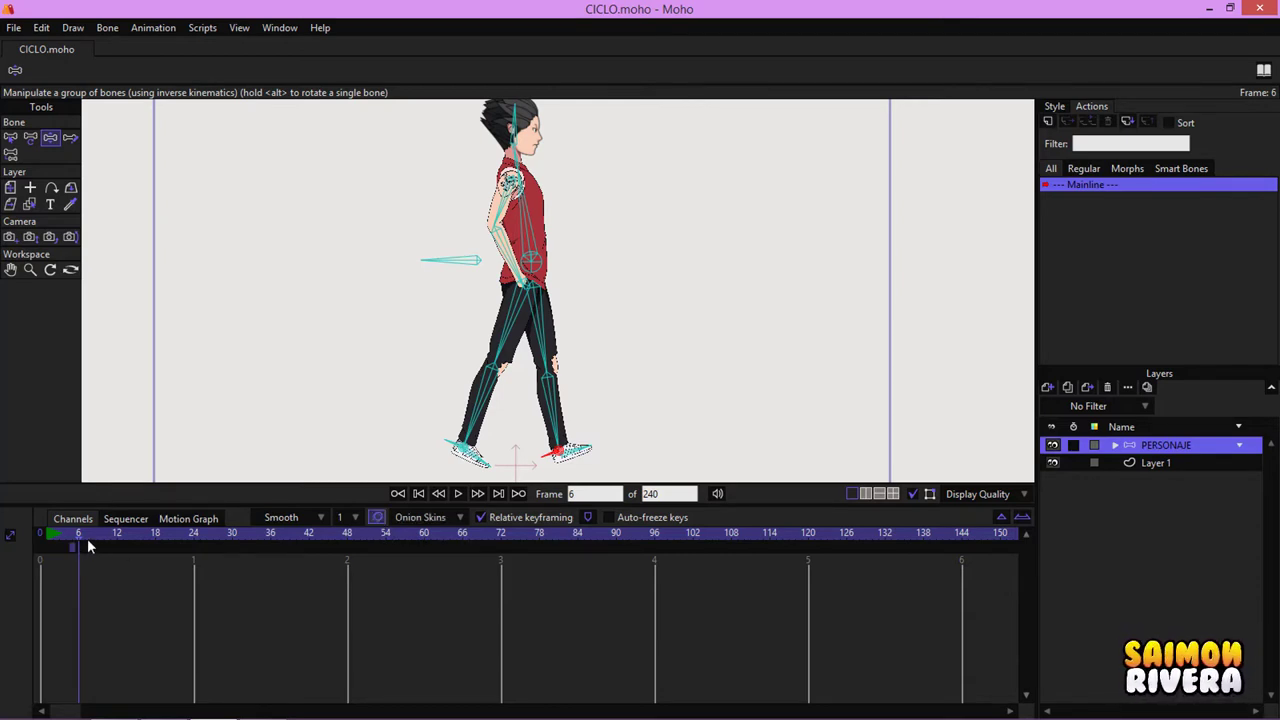
drag(74, 535, 142, 547)
scroll(560, 236, down, 2)
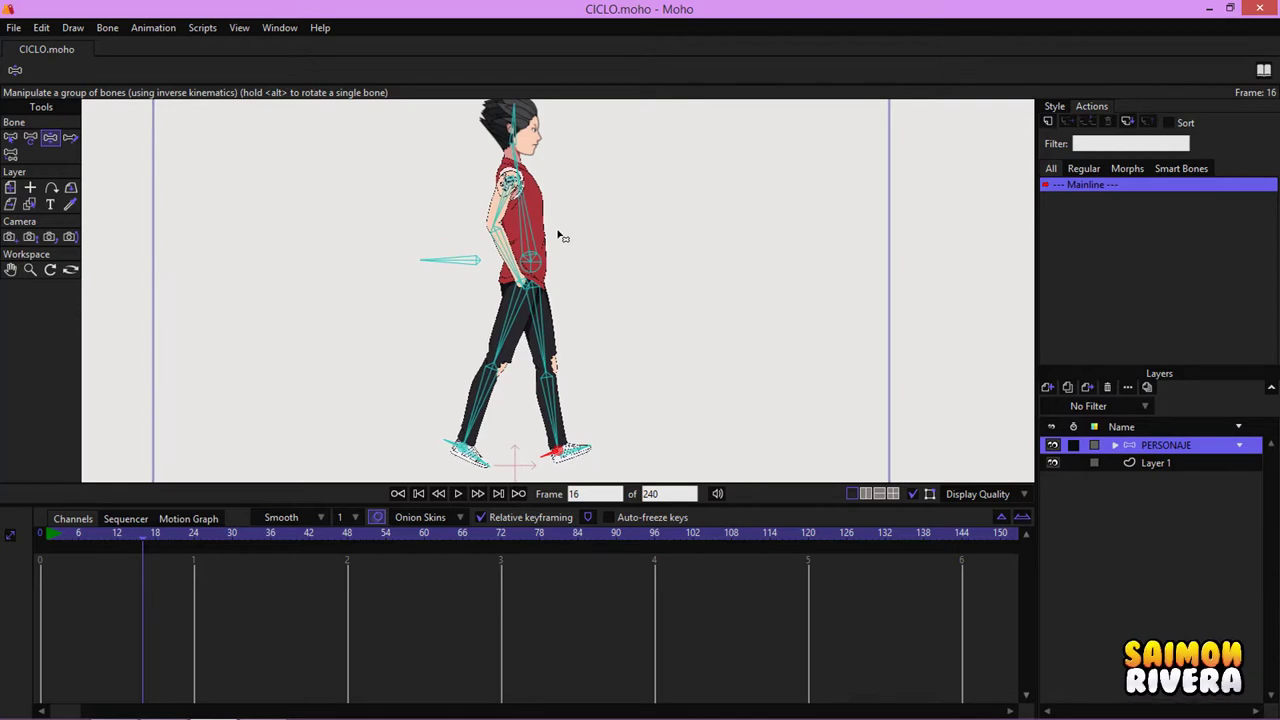
Step: Key the control bones at the front and rear heels at frame 1, keeping the open-stride pose
click(46, 538)
scroll(527, 435, up, 2)
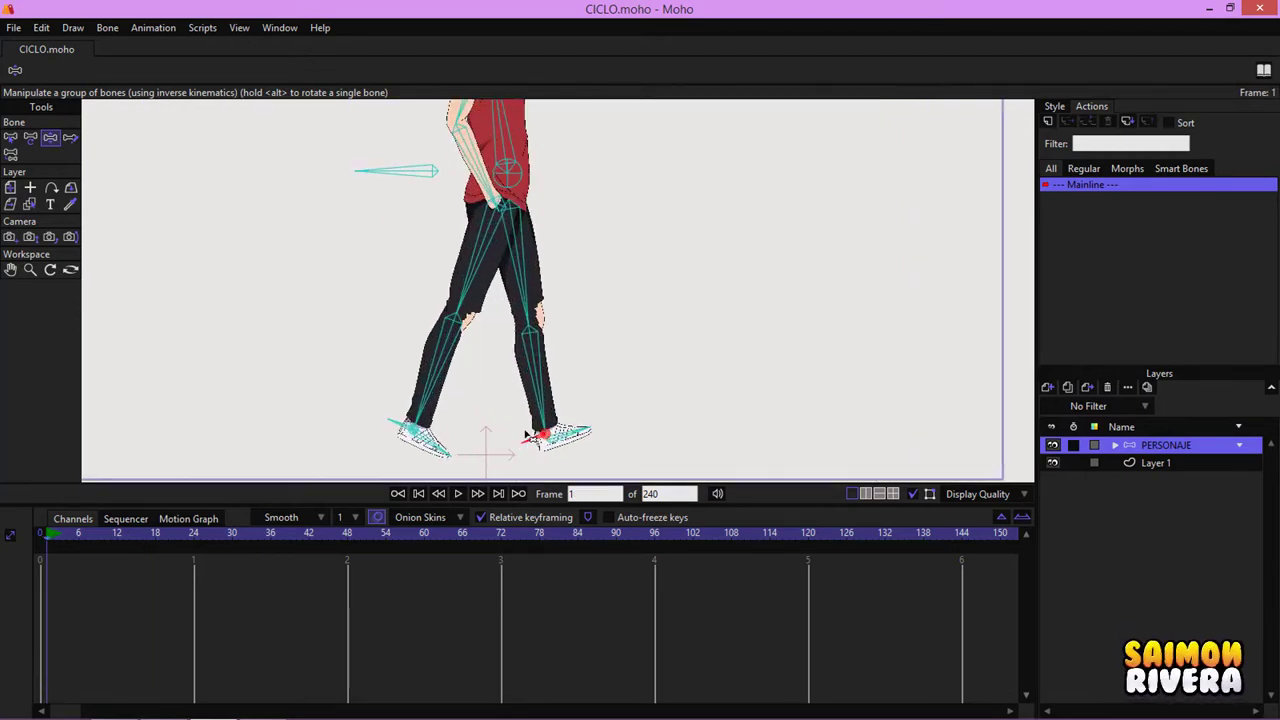
drag(525, 435, 534, 437)
click(540, 437)
click(415, 431)
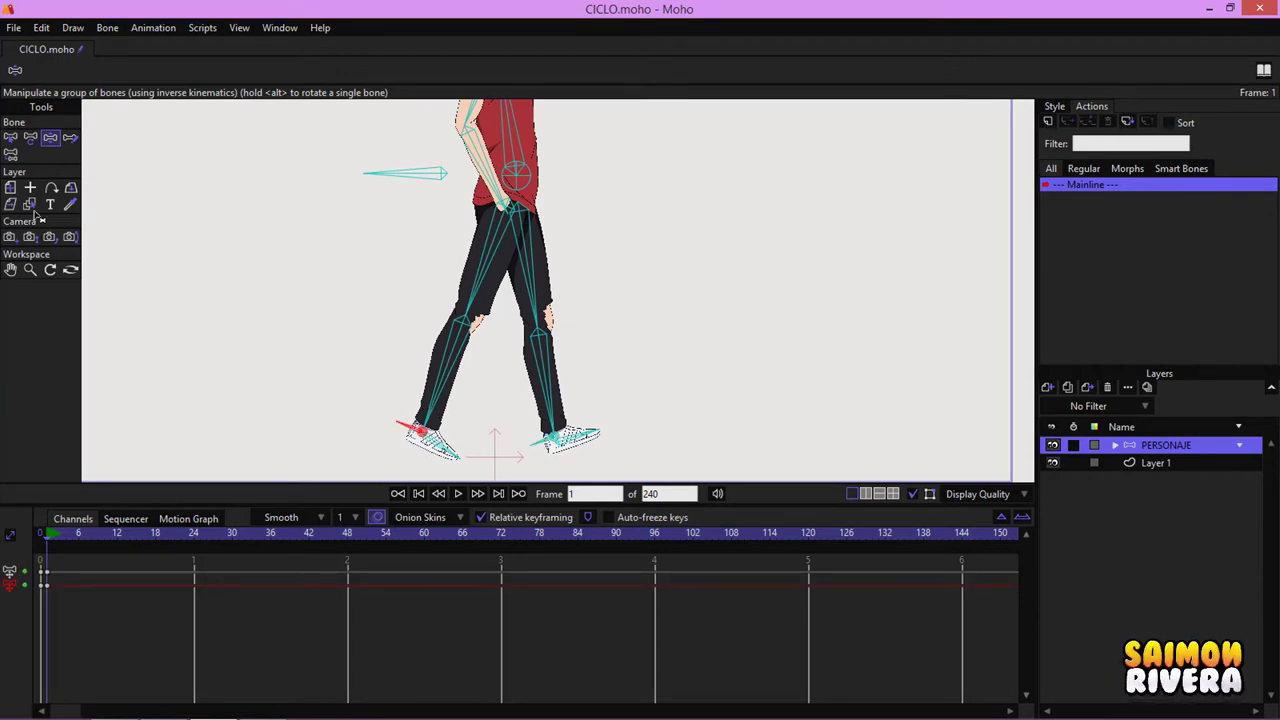
Step: Key the rear and front shin bones at frame 1 with the bone transform tool
click(30, 137)
click(462, 362)
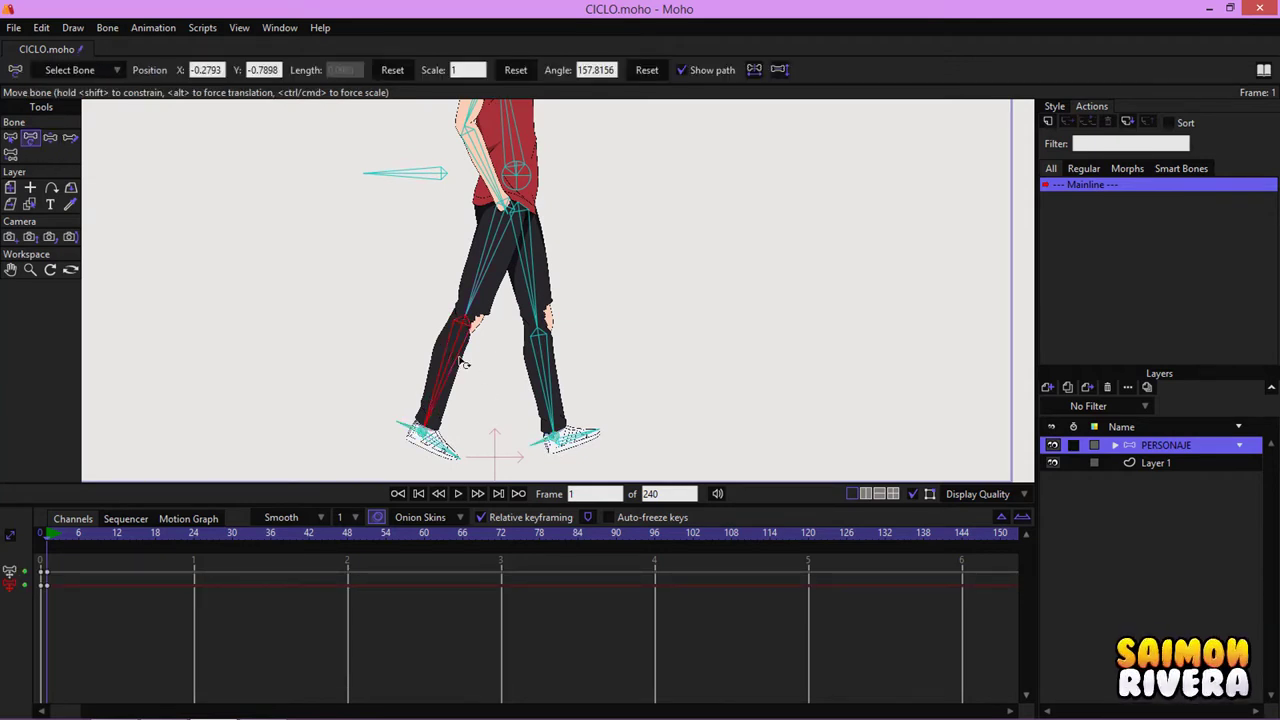
click(548, 385)
Step: Key both foot bones at frame 1 with the Manipulate Bones tool
click(50, 137)
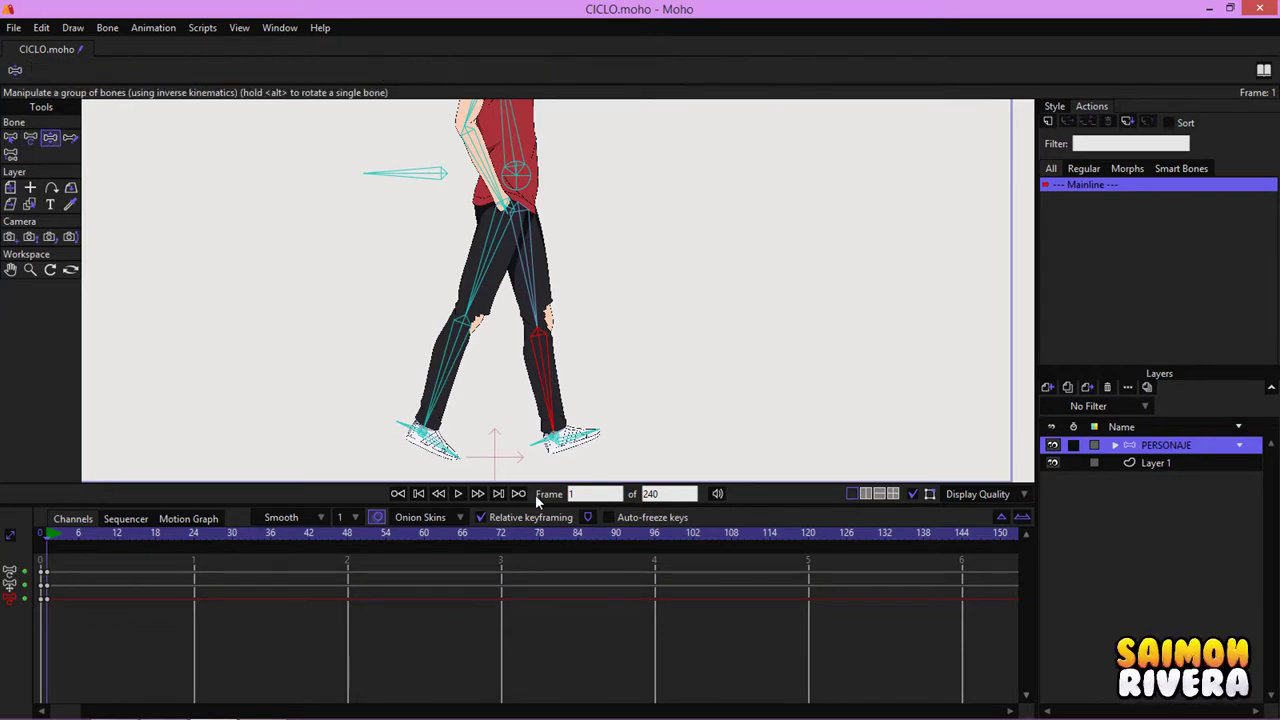
click(437, 440)
click(581, 438)
drag(649, 389, 585, 375)
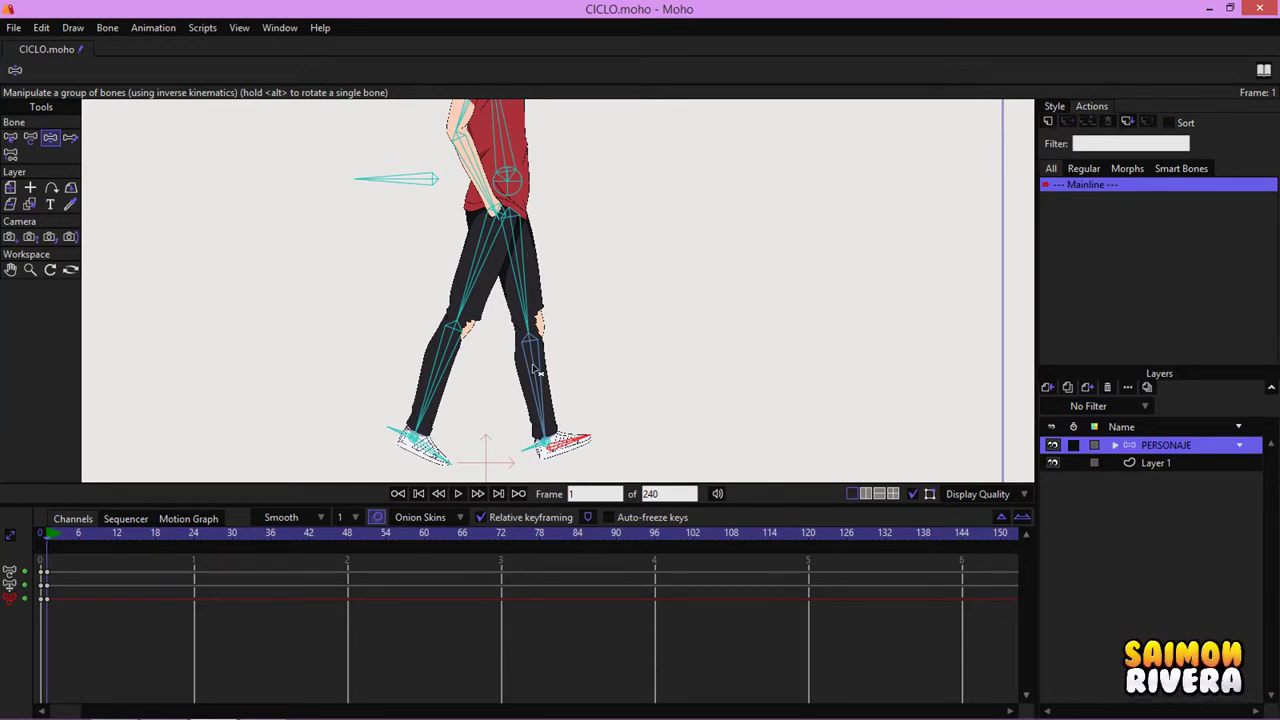
Step: Go to frame 24 and select the frame 1 keyframes in all bone channels
click(118, 532)
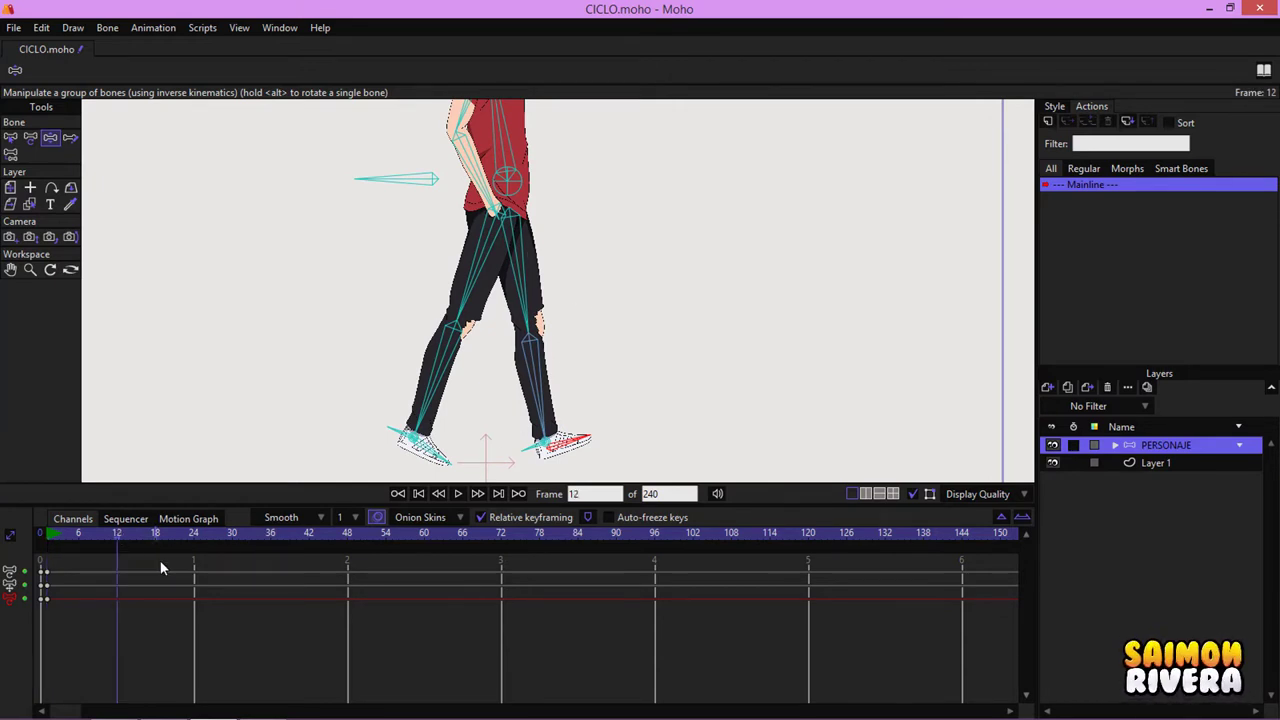
drag(155, 530, 194, 532)
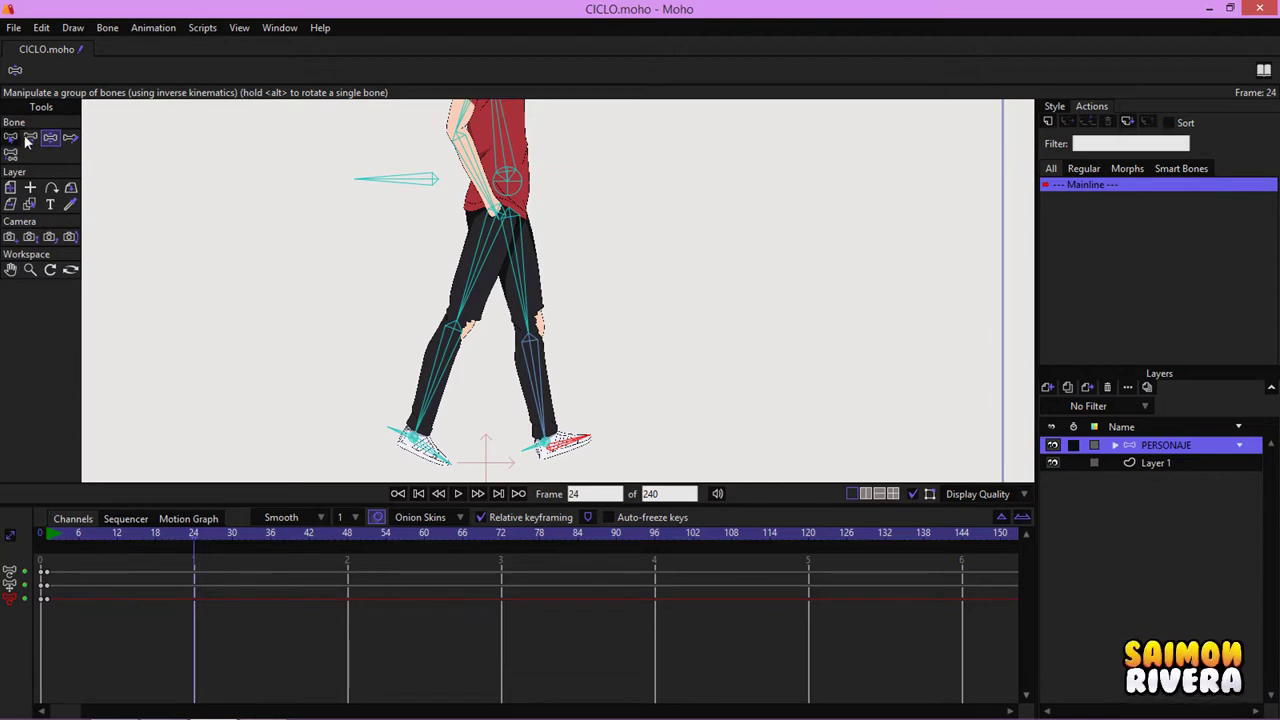
drag(408, 456, 408, 434)
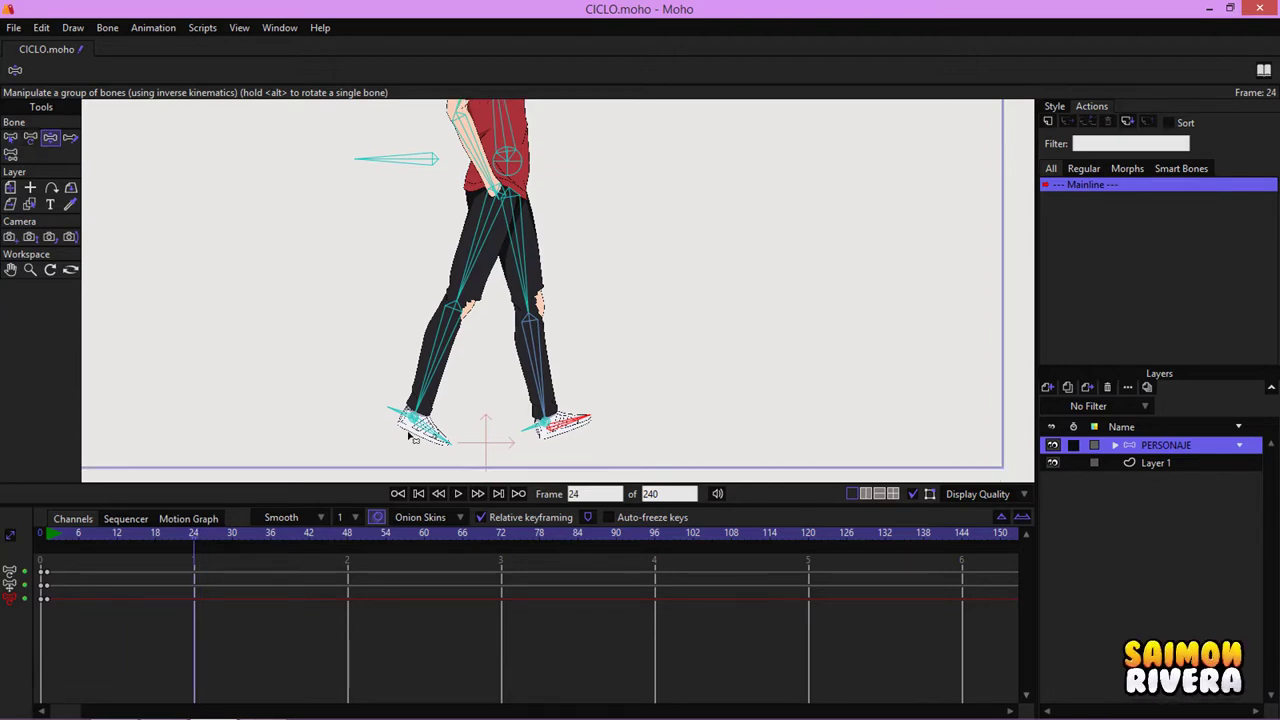
scroll(192, 446, up, 1)
drag(76, 620, 45, 565)
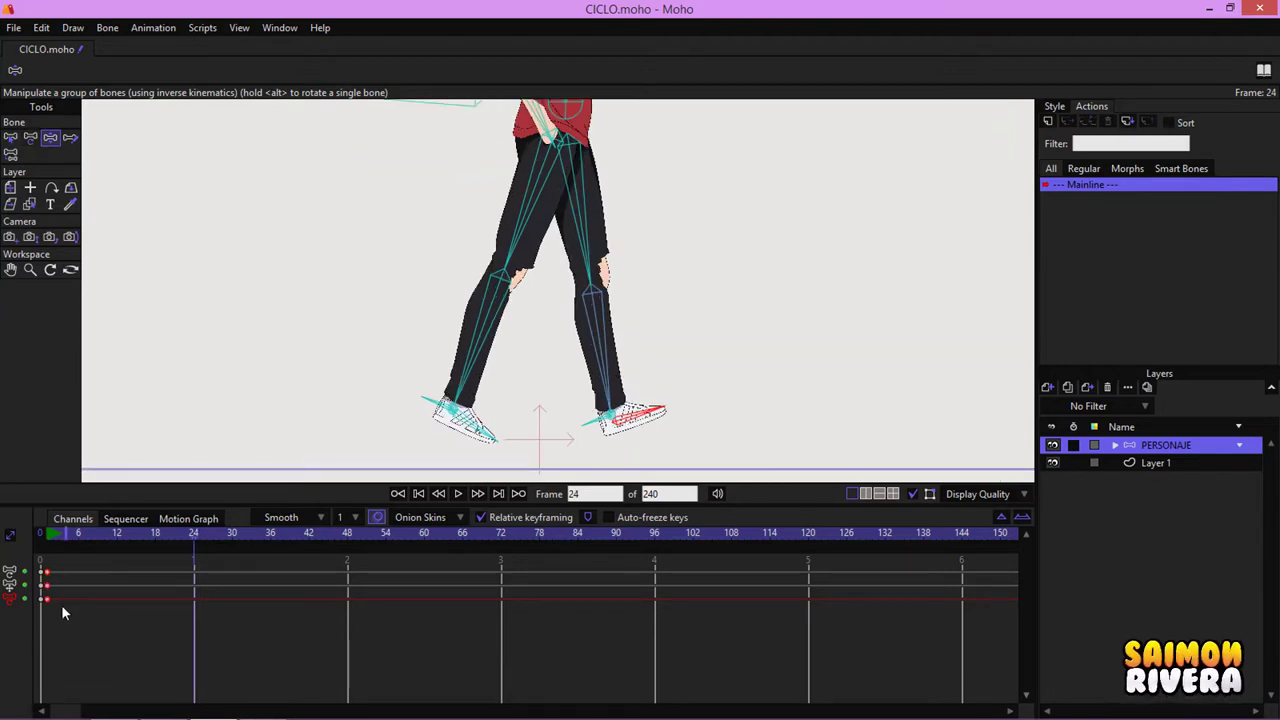
Step: Review the stride pose at frames 12 and 24 and reselect the frame 1 keyframes across the bone channels
scroll(505, 362, up, 2)
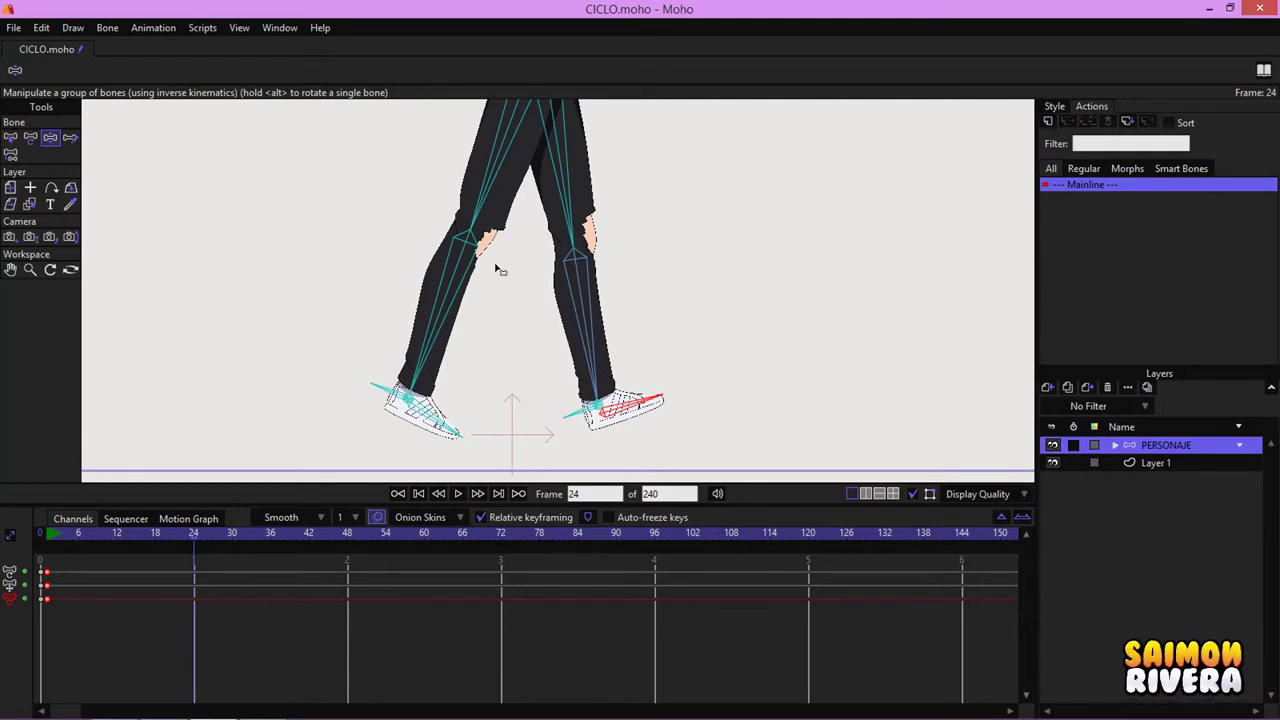
click(116, 534)
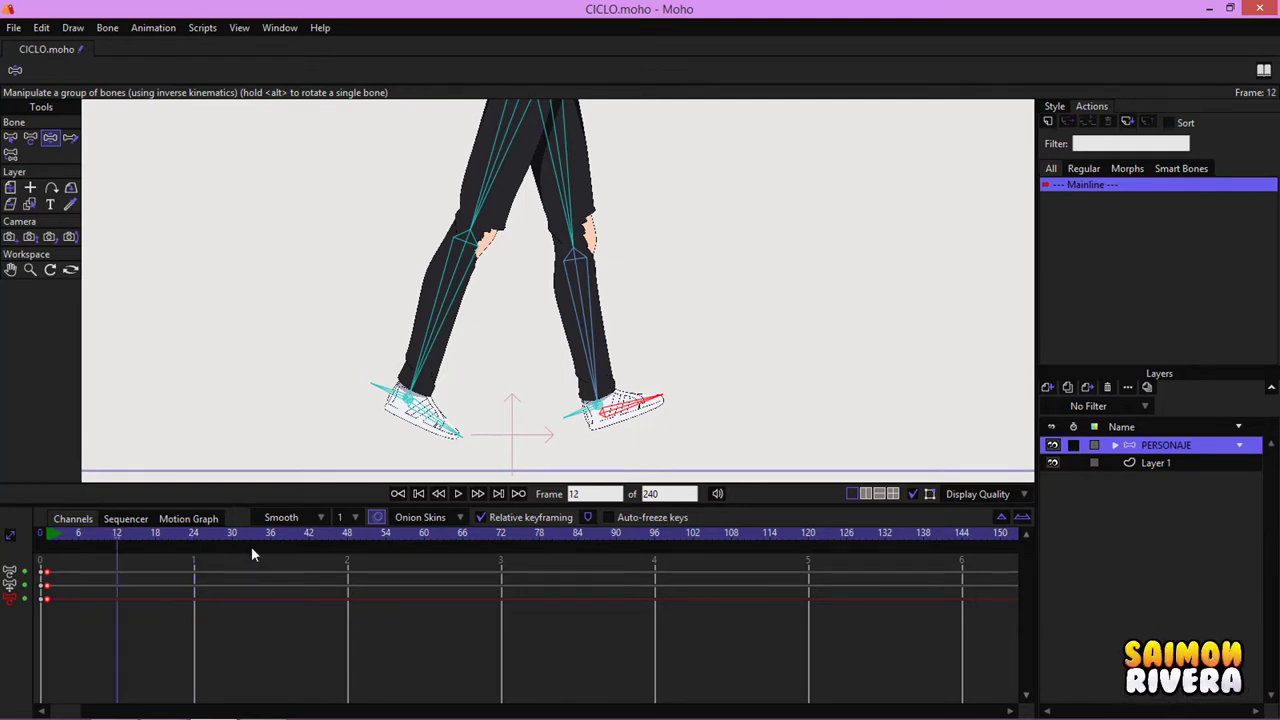
click(195, 534)
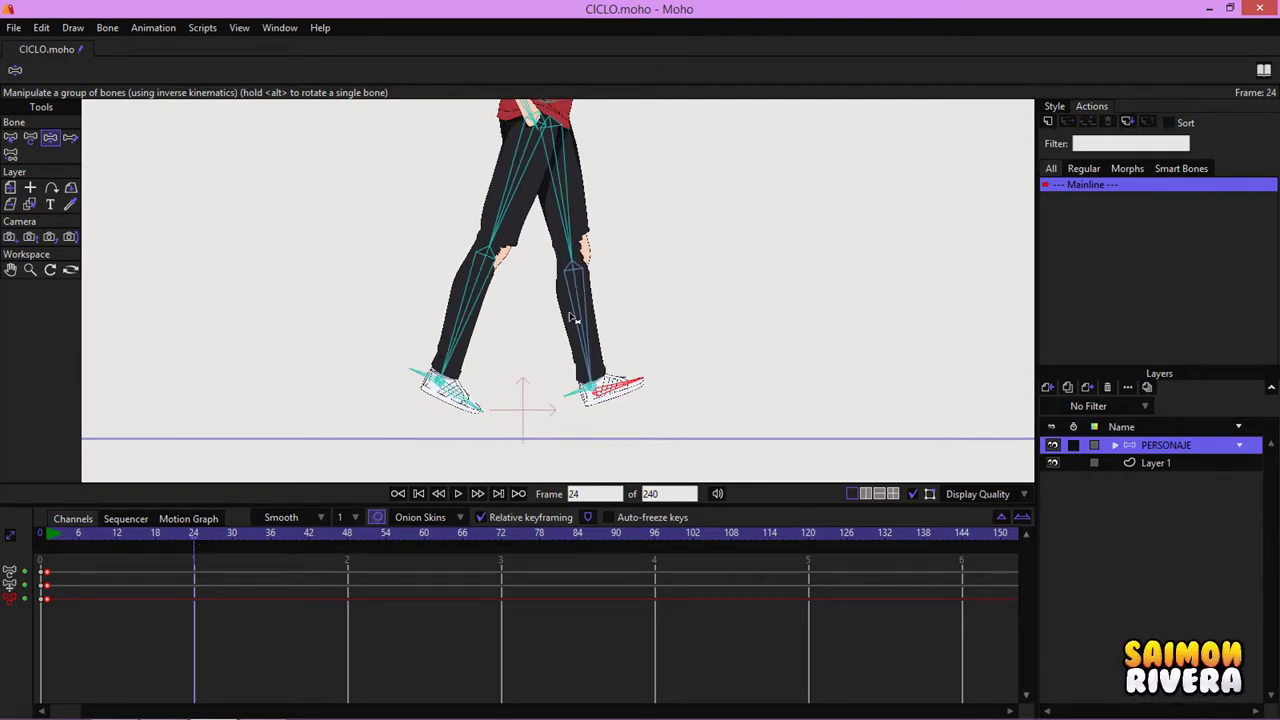
drag(585, 360, 611, 360)
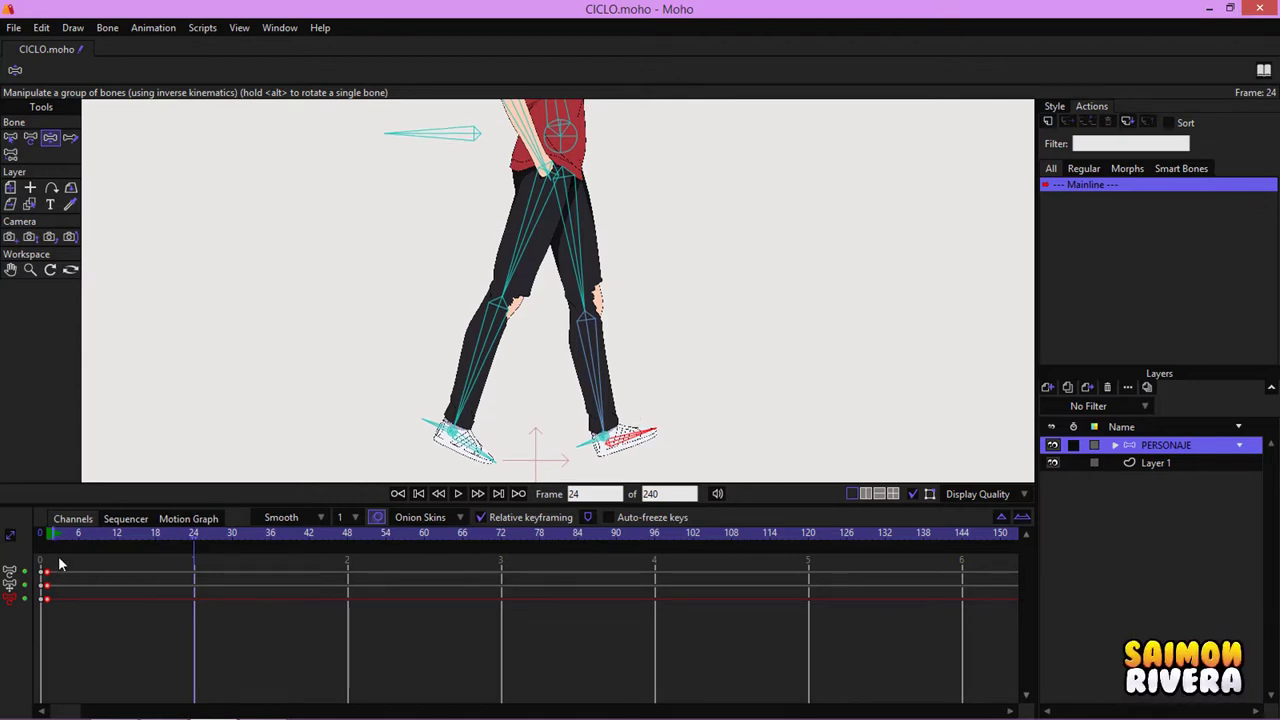
drag(52, 571, 44, 559)
drag(71, 625, 45, 556)
drag(80, 621, 44, 560)
Step: Move and rotate the rear foot's control bone at frame 24
mouse_move(453, 436)
mouse_down()
mouse_move(582, 446)
mouse_move(518, 452)
mouse_move(420, 430)
mouse_move(446, 424)
mouse_up()
drag(366, 400, 452, 446)
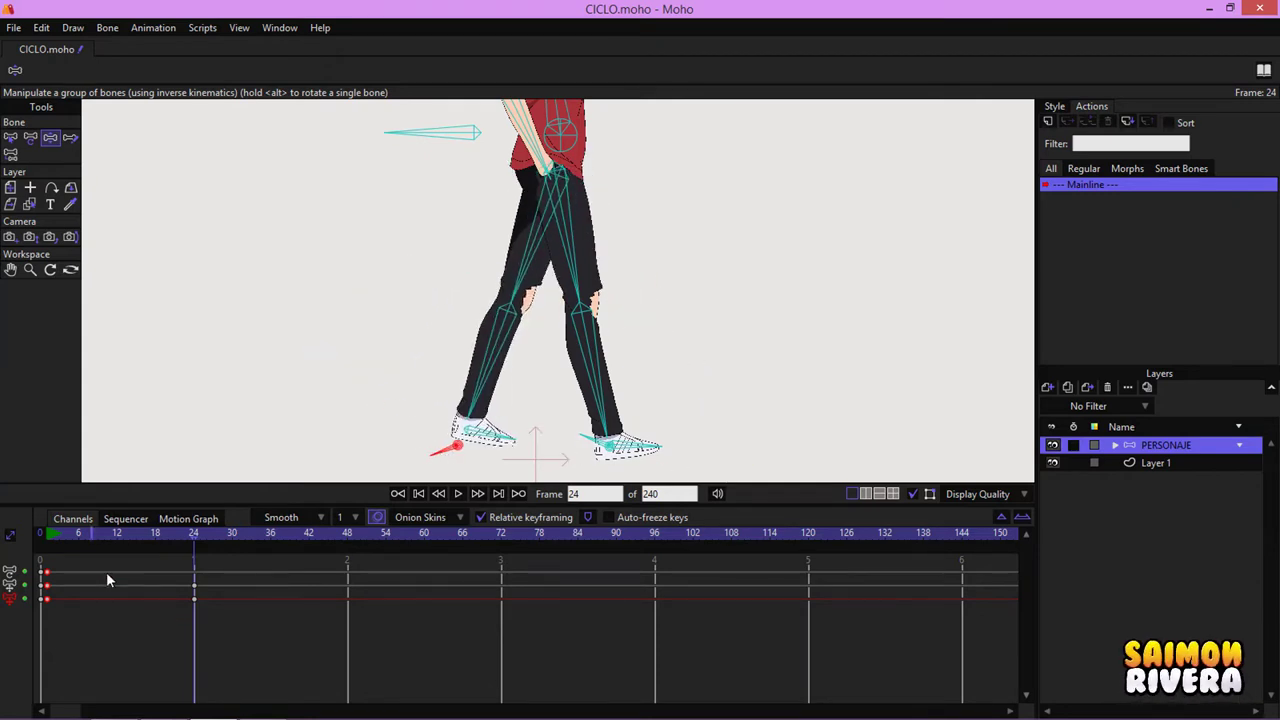
Step: Delete the frame 24 keyframes in all bone channels and turn on onion skins with a marker at frame 1
drag(158, 568, 216, 662)
key(Delete)
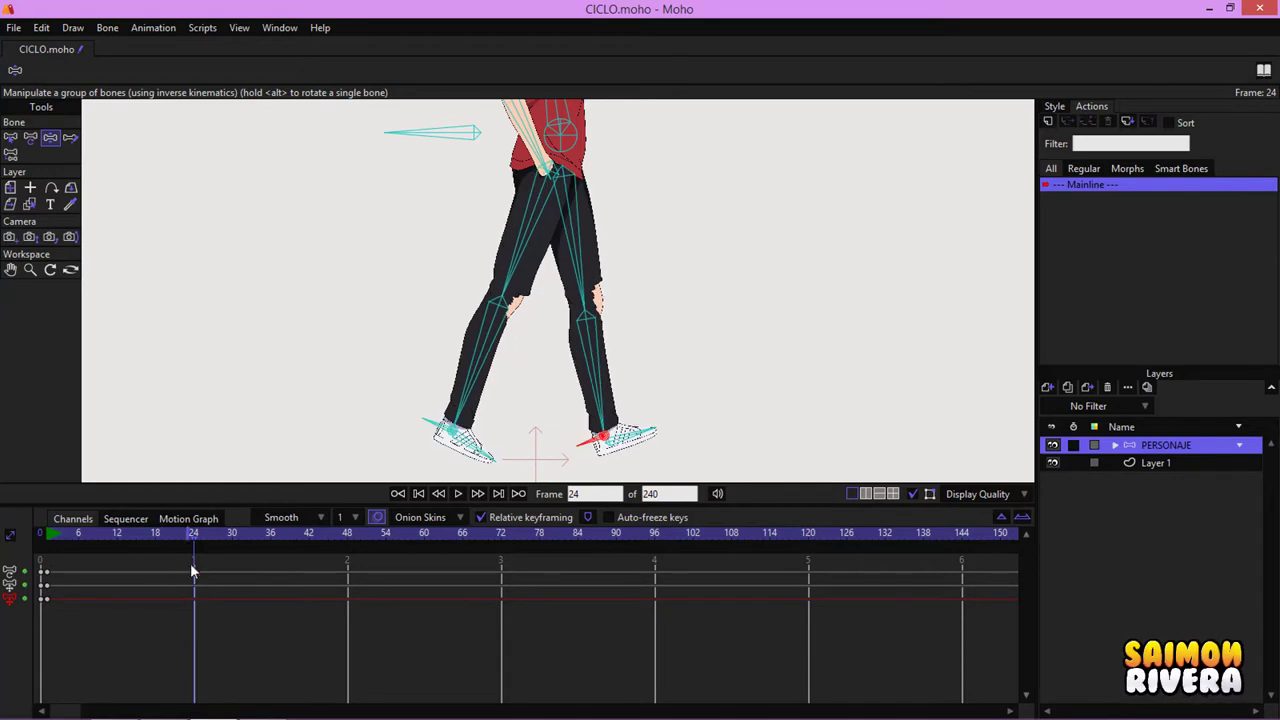
click(378, 521)
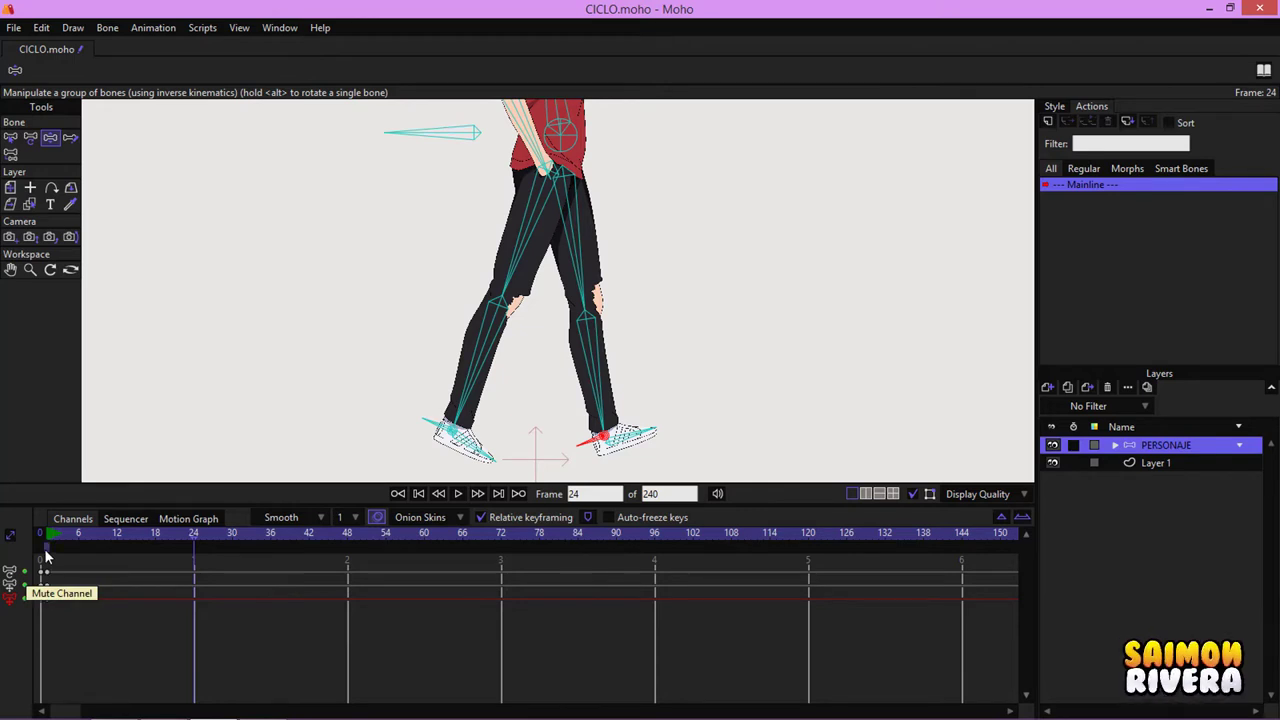
Step: Move the rear foot's control bone forward under the body and rotate it at frame 24
drag(535, 430, 470, 383)
scroll(535, 343, up, 2)
click(410, 395)
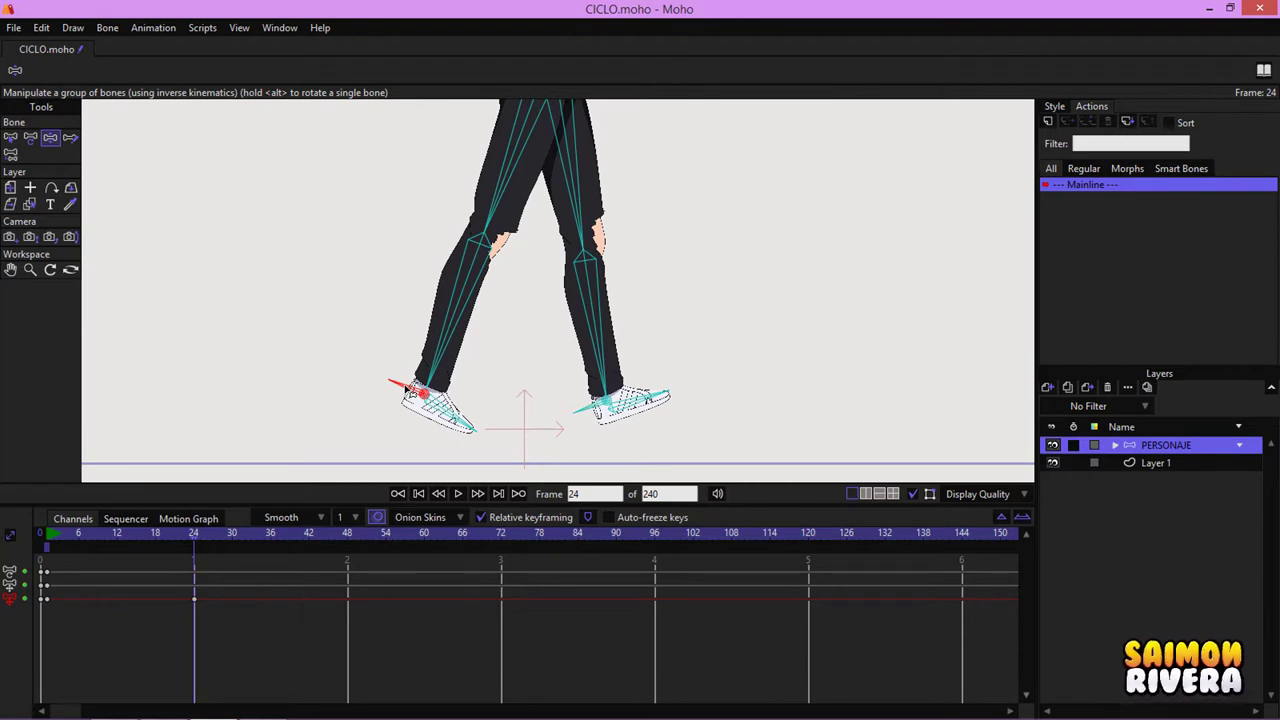
drag(495, 286, 492, 304)
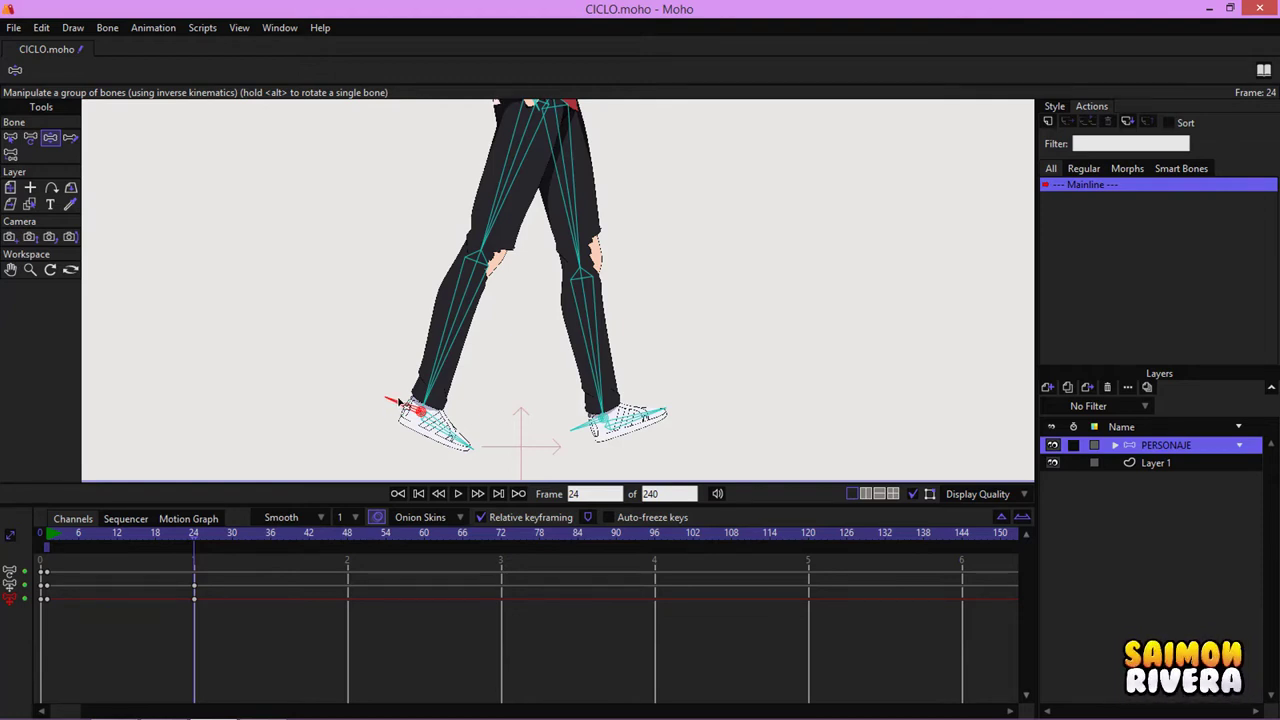
drag(398, 403, 498, 430)
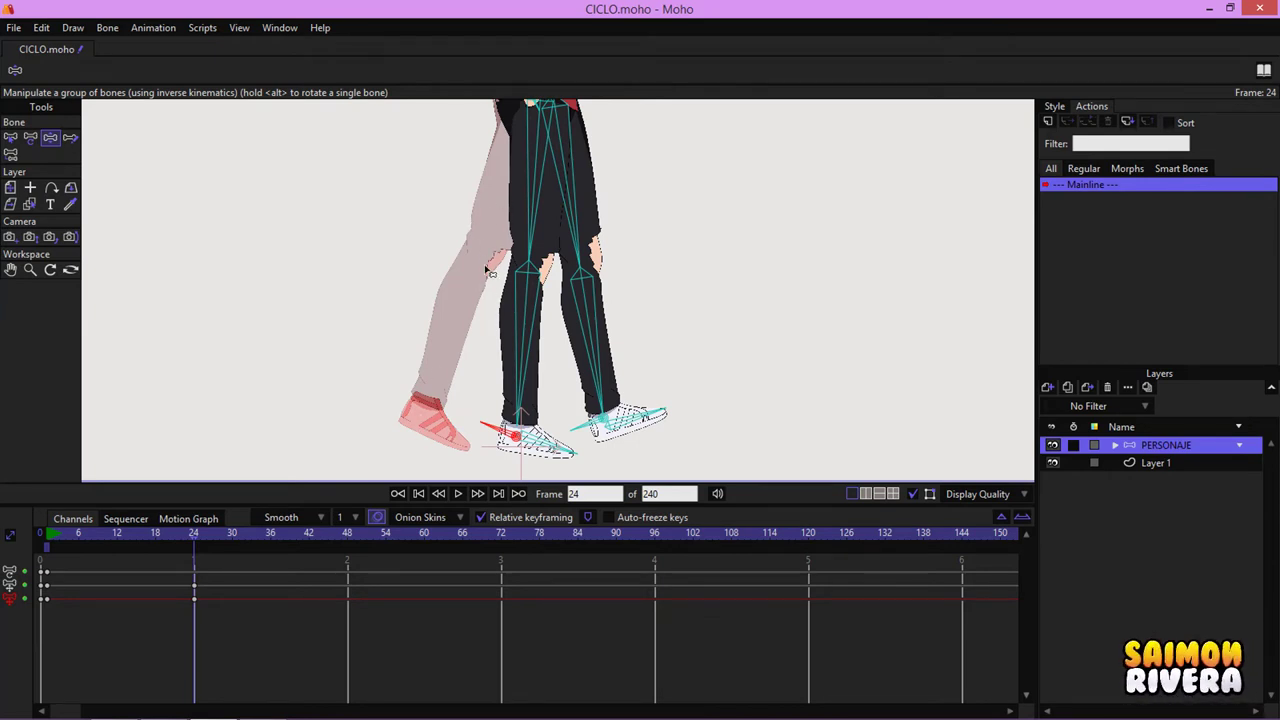
mouse_move(498, 436)
mouse_down()
mouse_move(581, 431)
mouse_move(482, 431)
mouse_up()
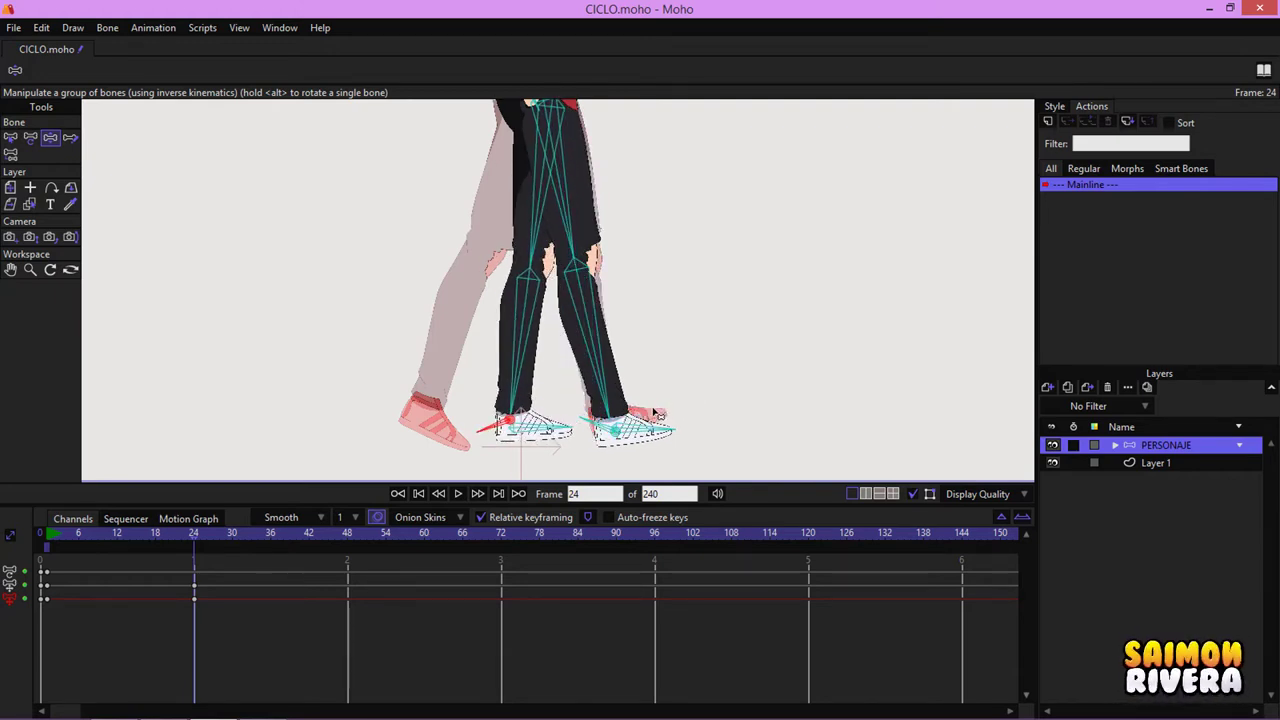
Step: Adjust the front foot's control bone at frame 24 and reposition the rear foot partway behind the body
drag(656, 428, 594, 420)
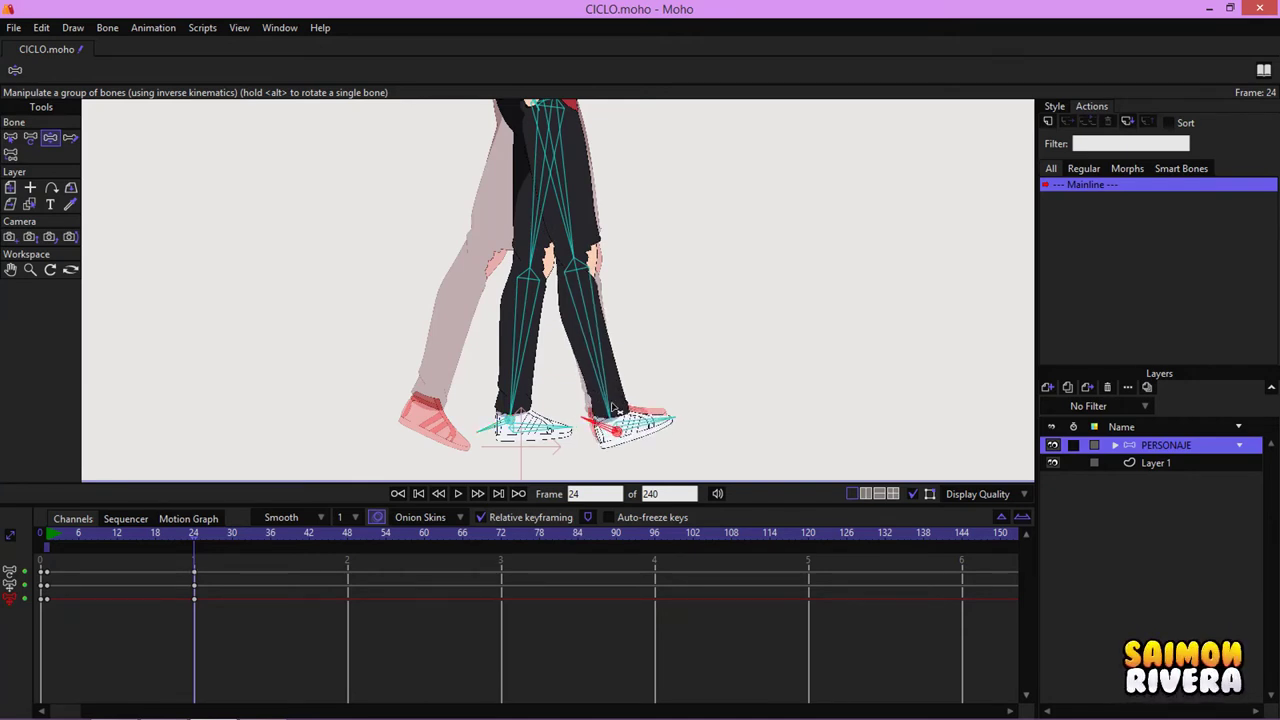
drag(498, 427, 453, 423)
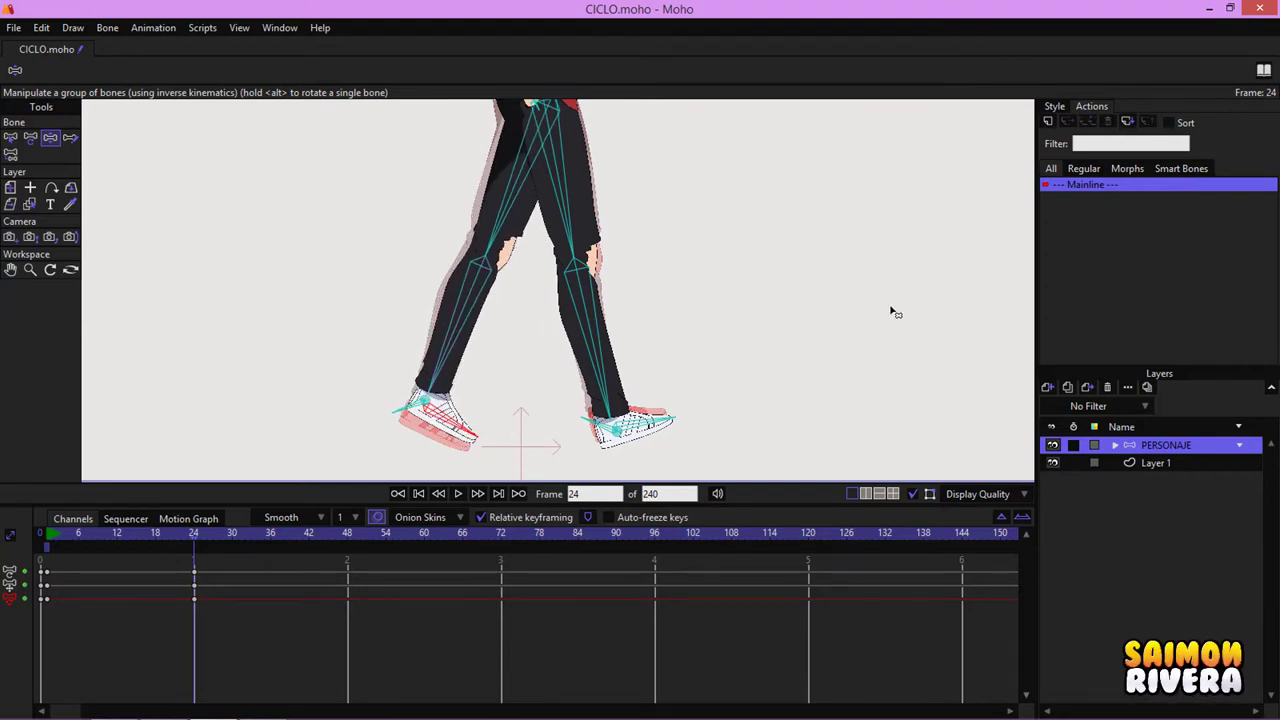
drag(865, 314, 840, 340)
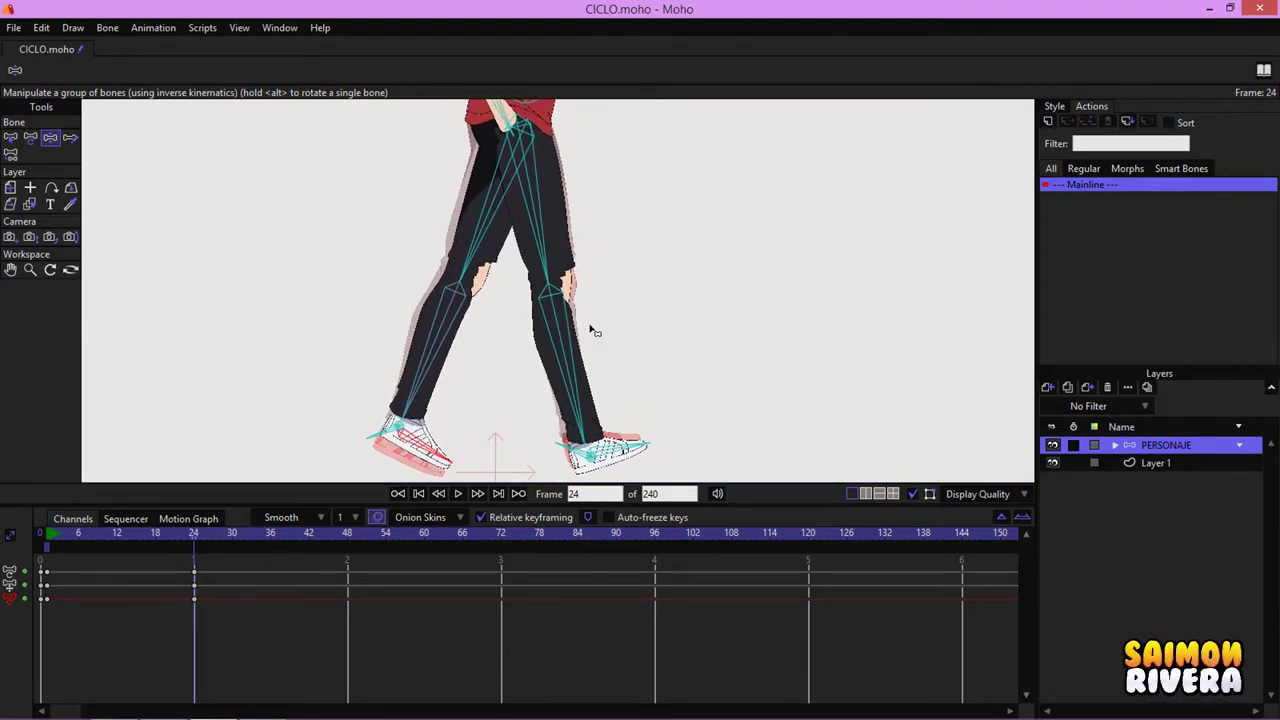
drag(472, 394, 486, 359)
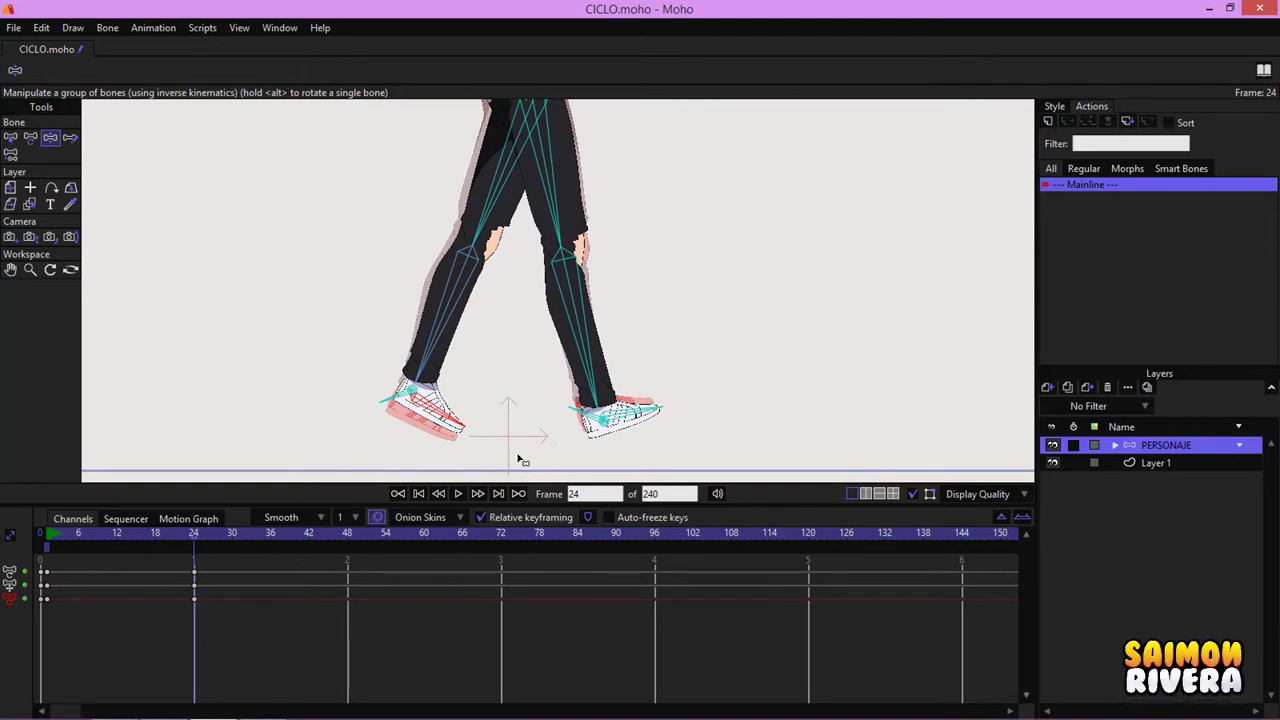
drag(392, 404, 440, 425)
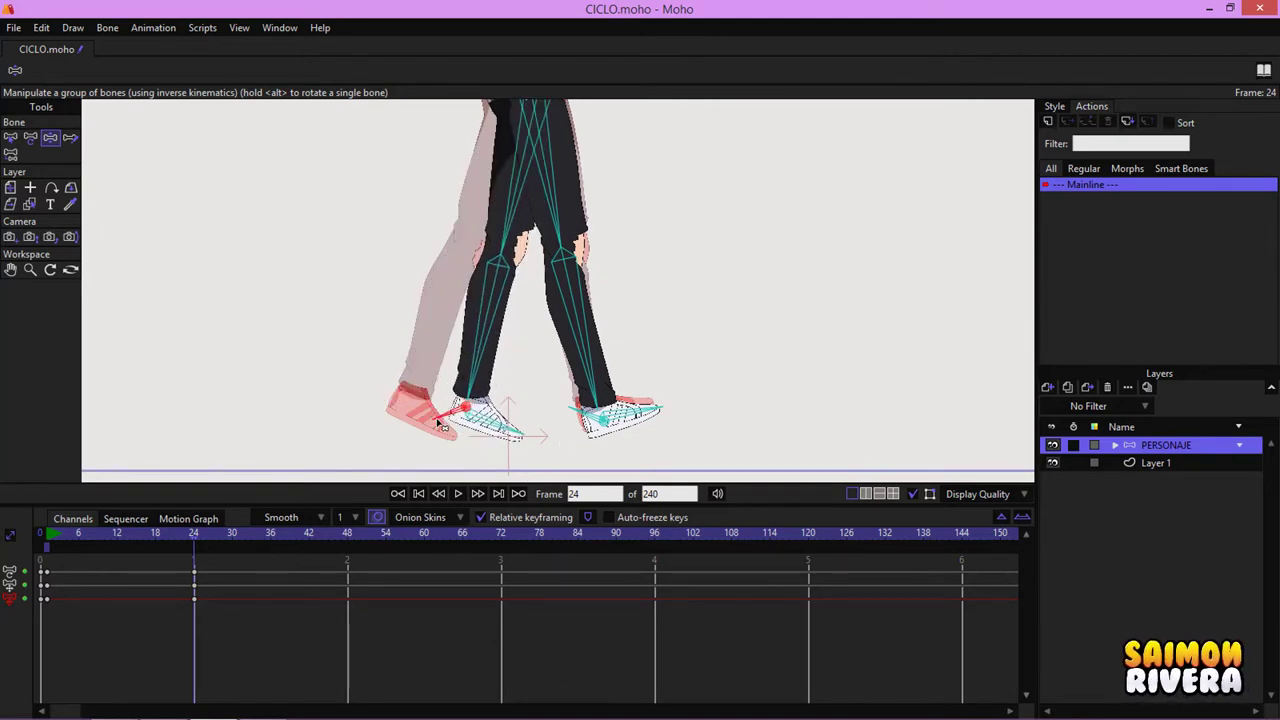
Step: Check the onion skin options and compare the frame 24 pose with the frame 1 ghost from torso to feet
click(412, 518)
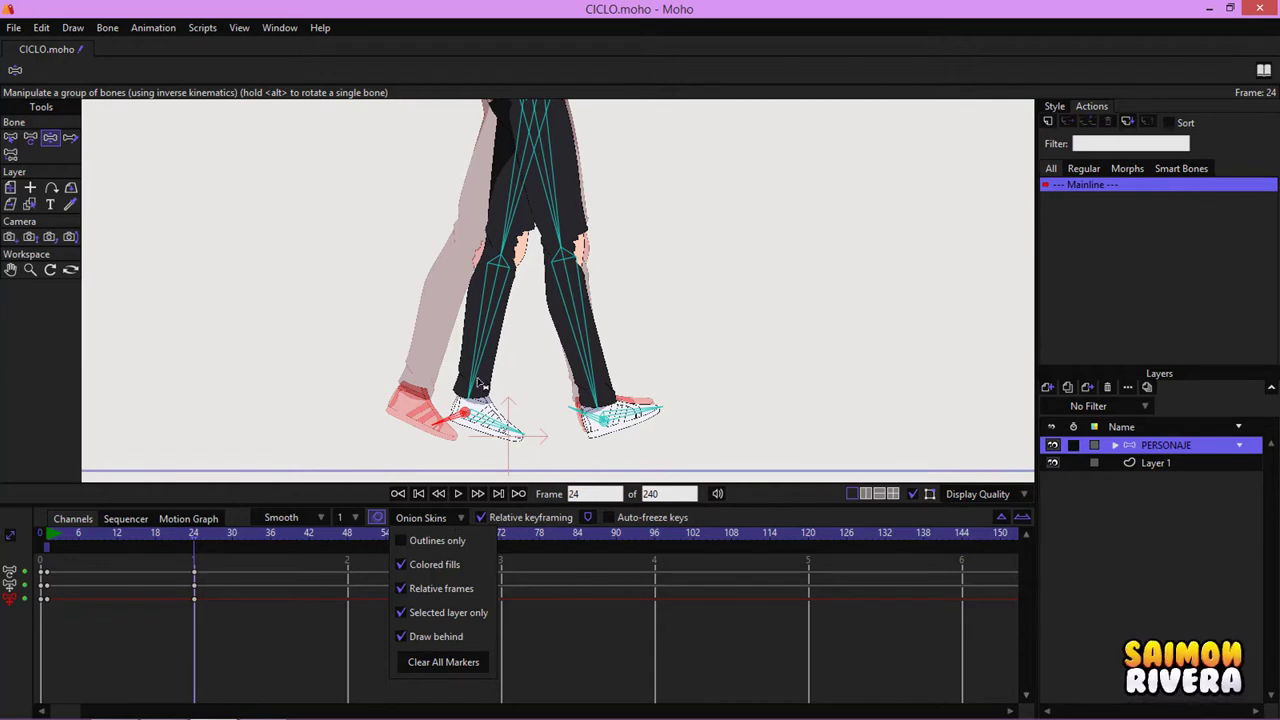
drag(563, 349, 572, 464)
drag(574, 229, 590, 325)
scroll(594, 316, up, 1)
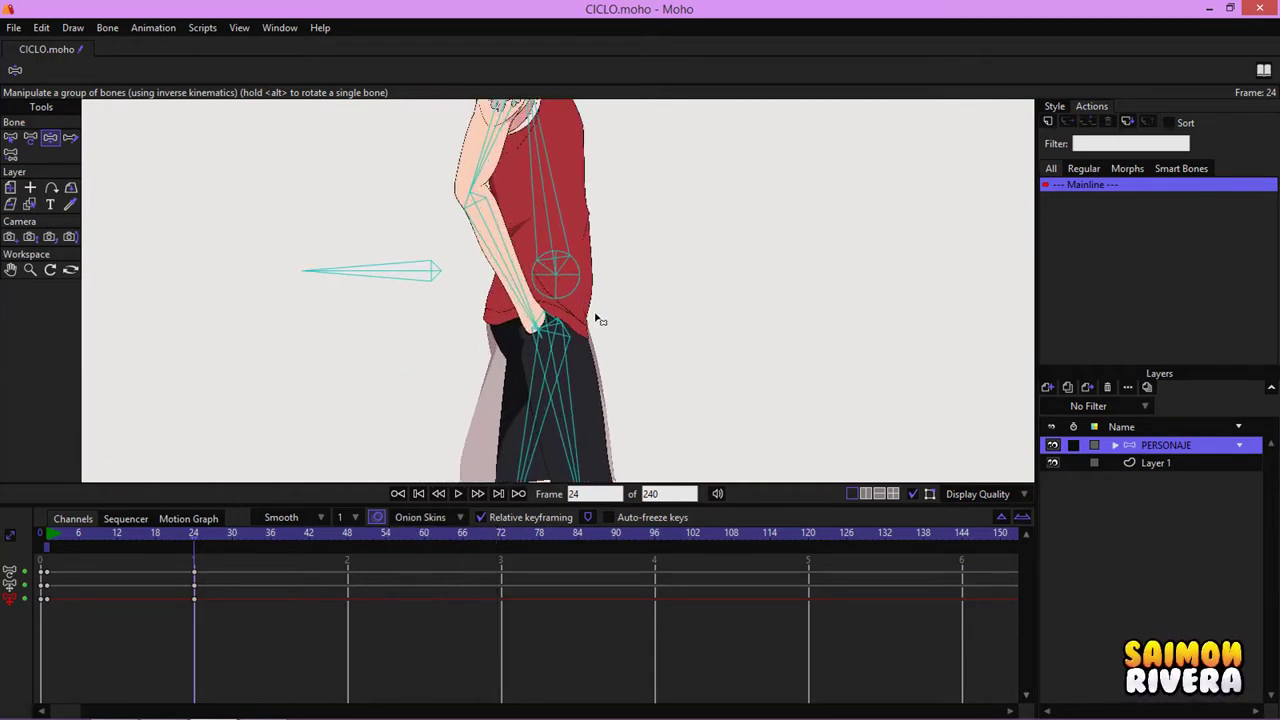
scroll(600, 325, down, 1)
drag(610, 405, 626, 254)
scroll(625, 256, up, 1)
scroll(658, 318, down, 5)
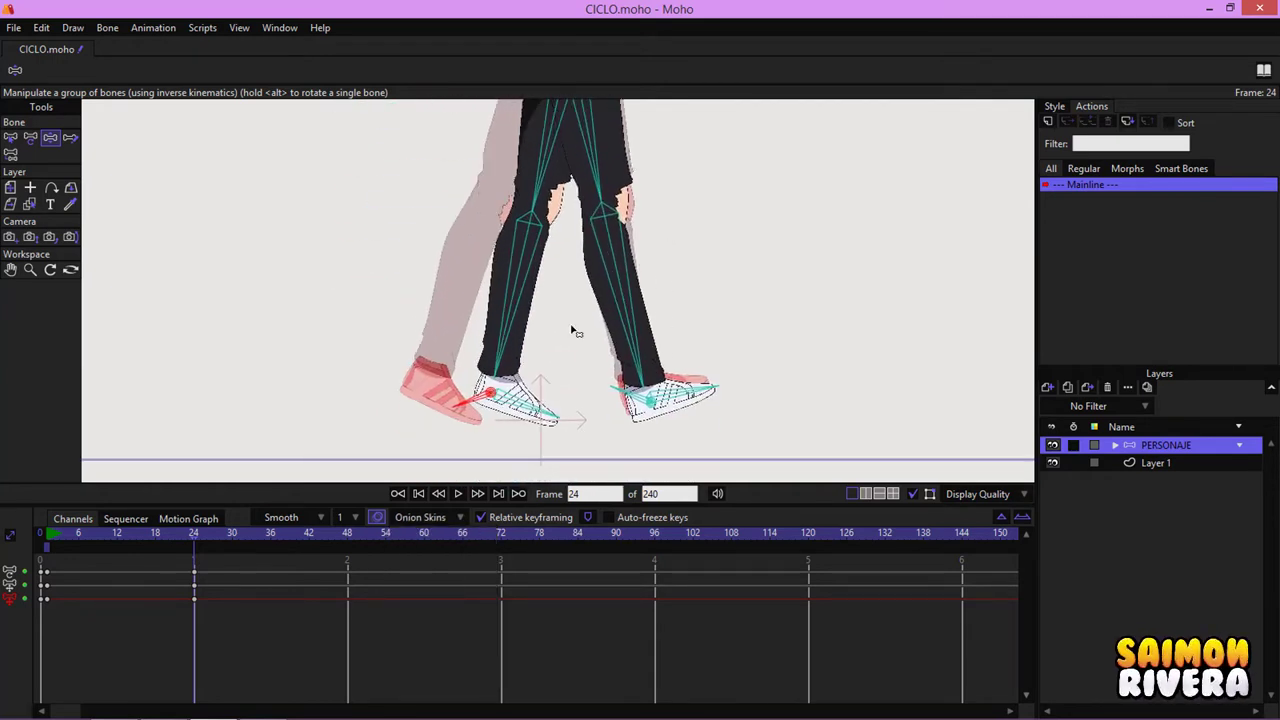
Step: Toggle the onion skins' Colored fills and Relative frames options off and back on to compare their effect
click(420, 517)
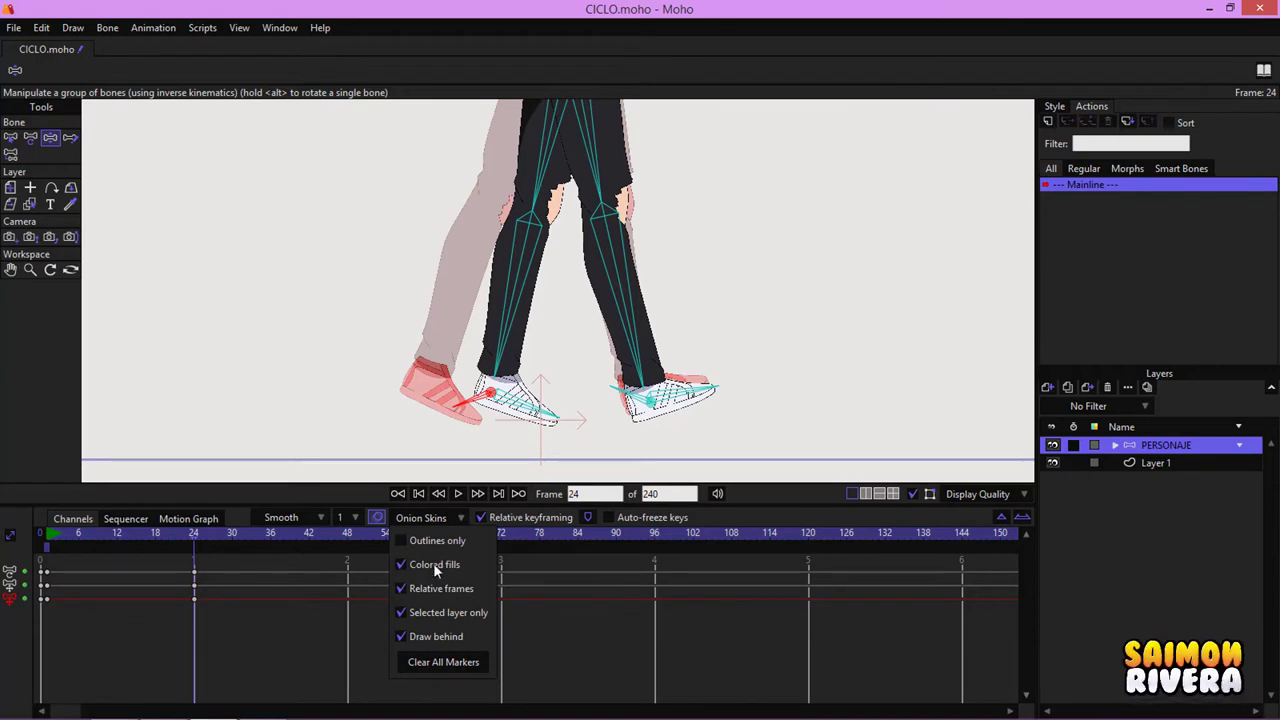
click(407, 566)
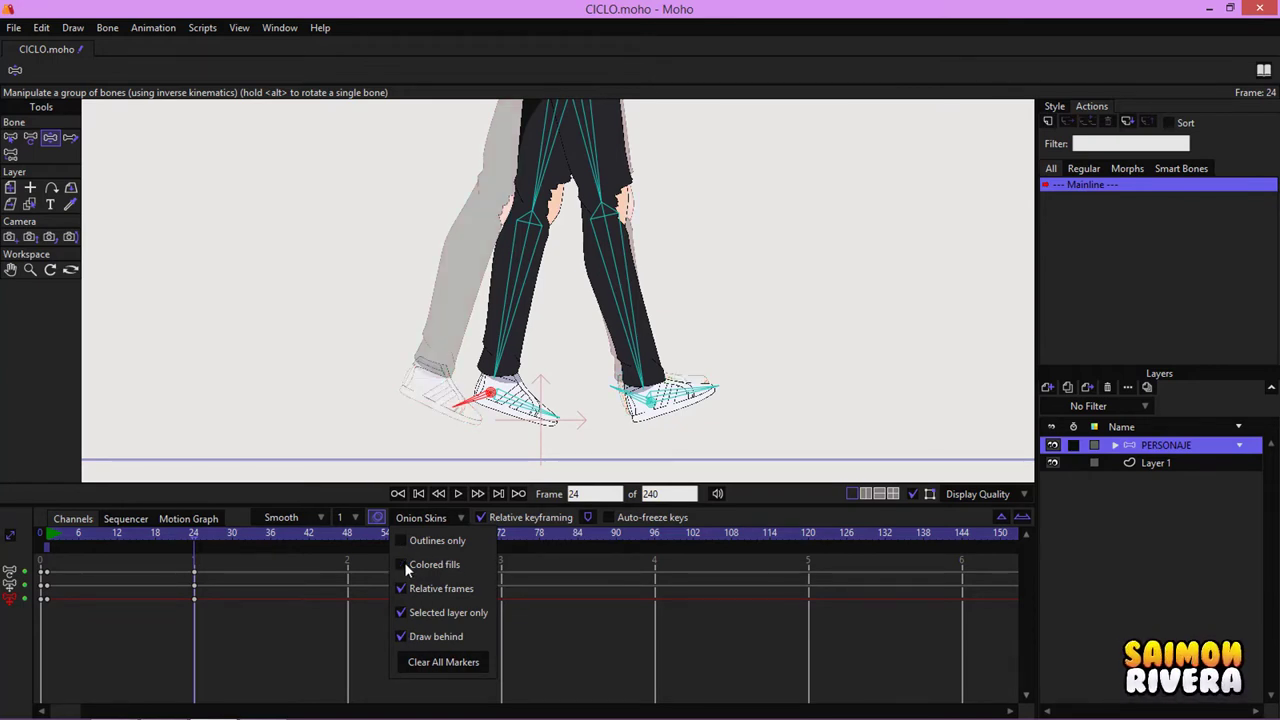
scroll(478, 345, up, 1)
click(420, 517)
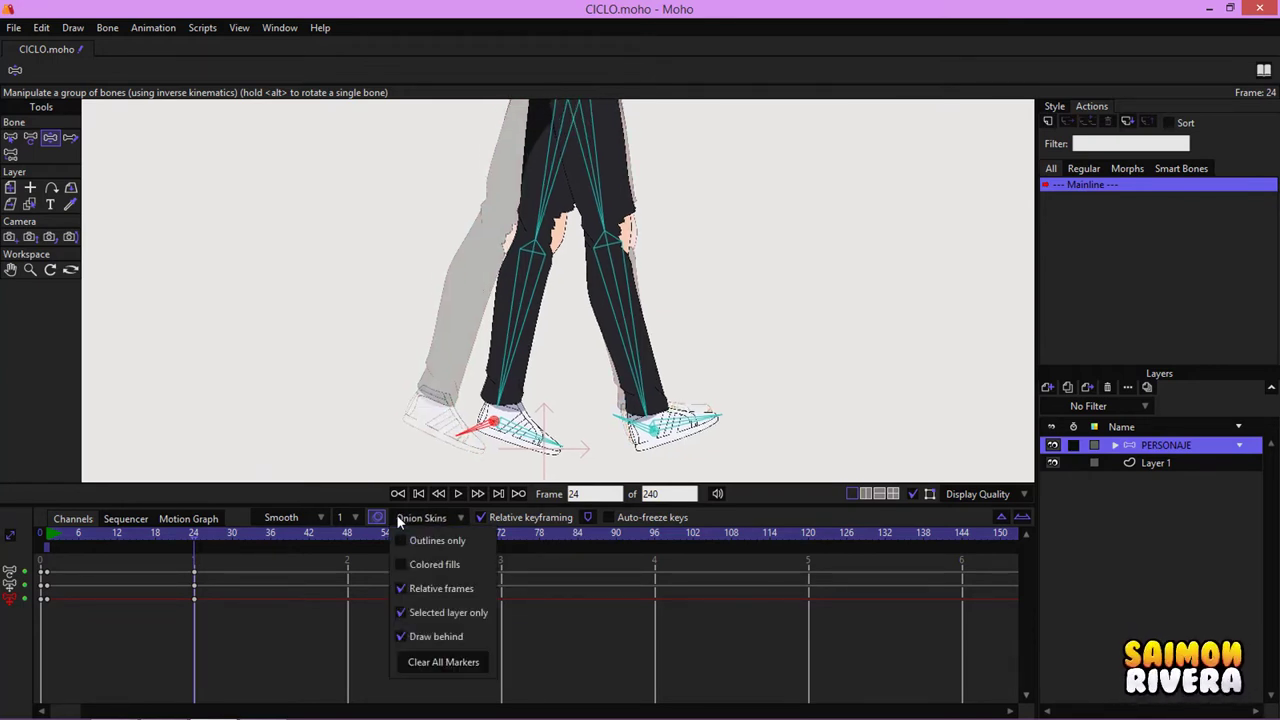
click(396, 563)
click(396, 563)
click(396, 563)
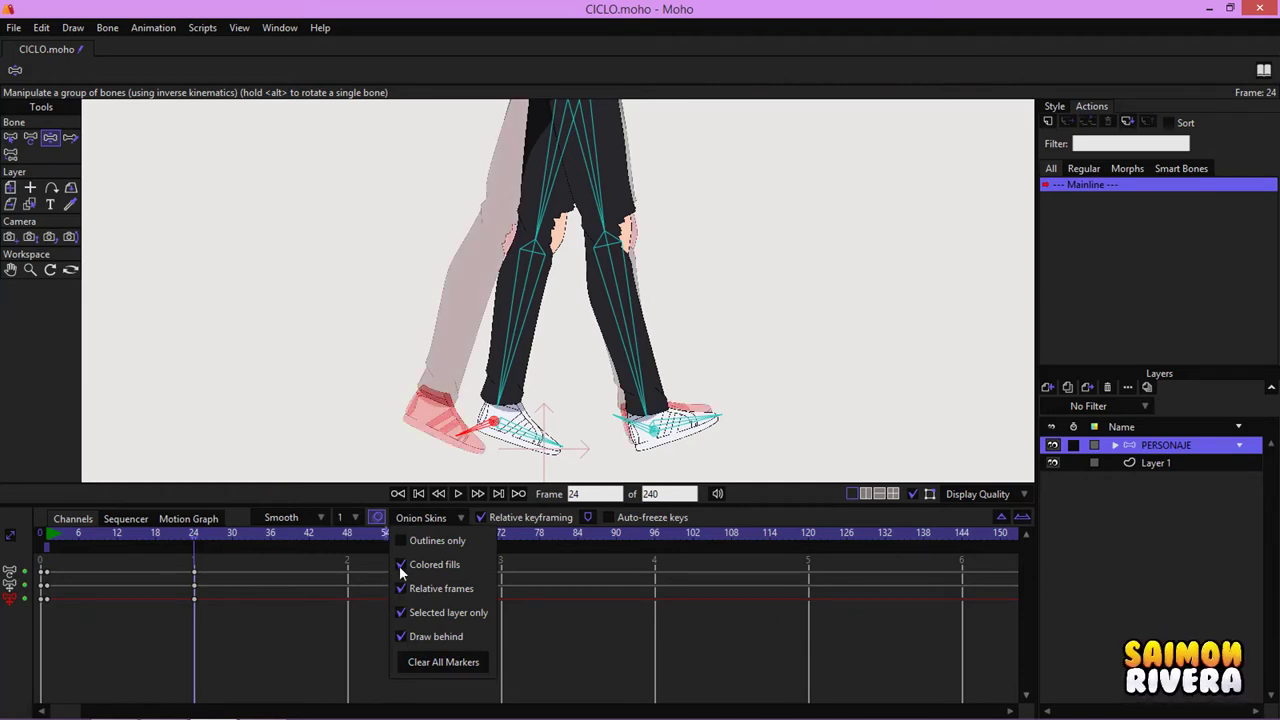
click(399, 565)
click(399, 589)
click(399, 565)
click(401, 589)
Step: Toggle the onion skins' Draw behind option and compare the ghost overlay on the shoes up close
click(401, 637)
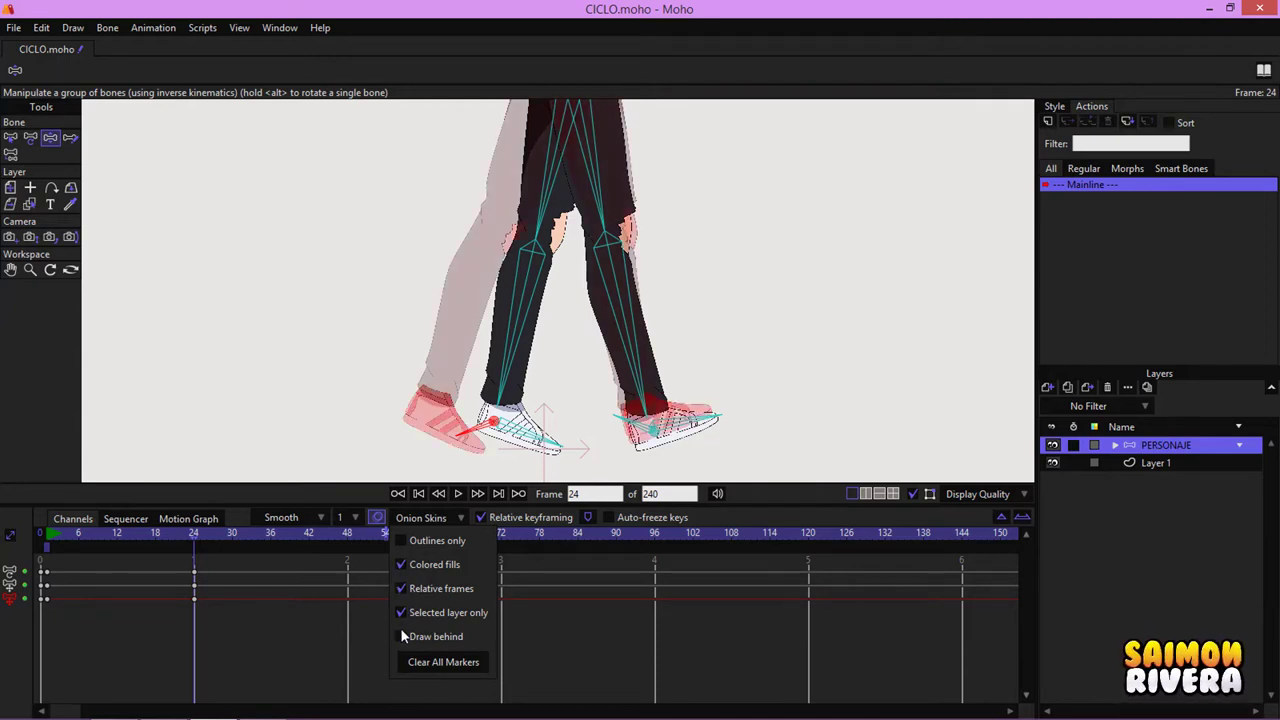
scroll(636, 314, up, 5)
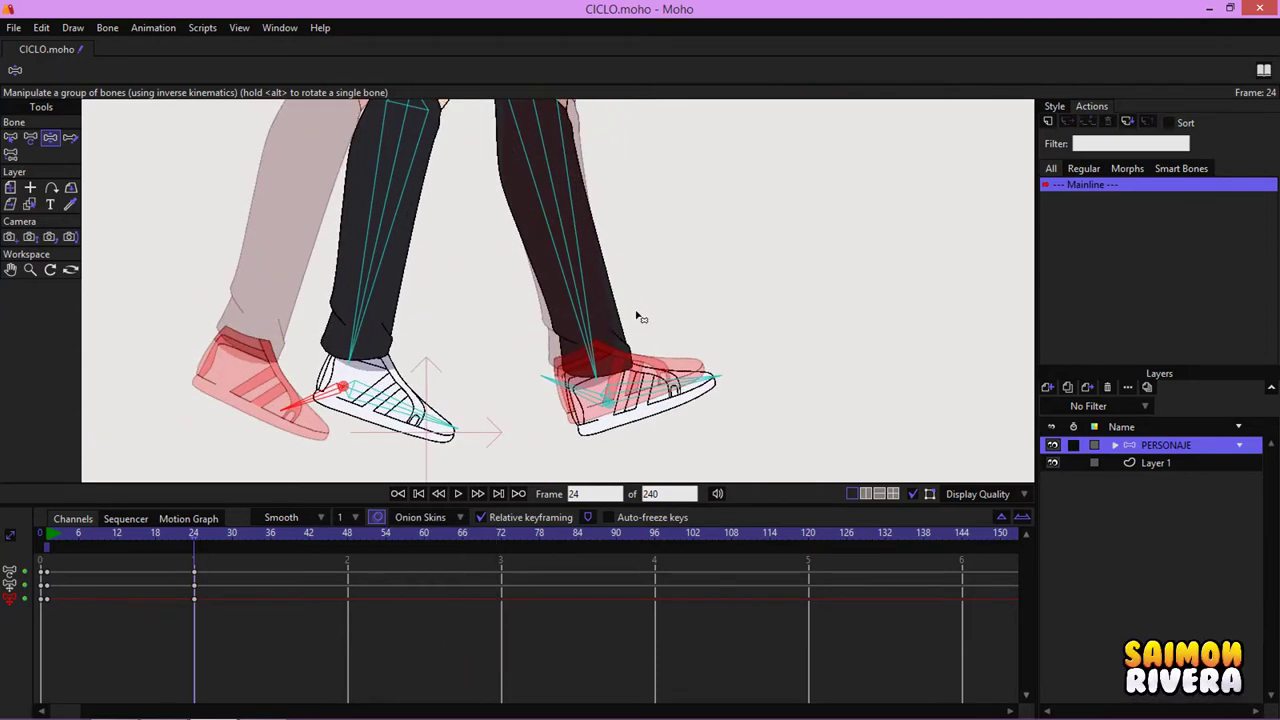
click(412, 517)
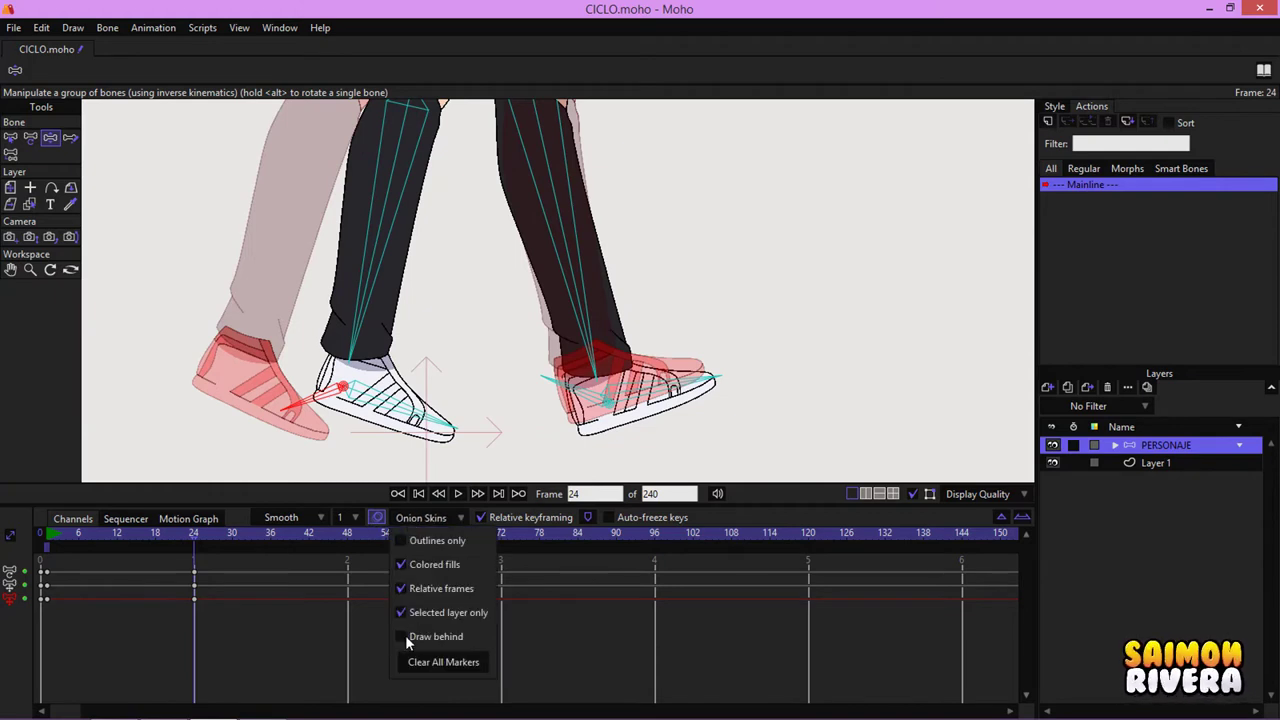
click(407, 636)
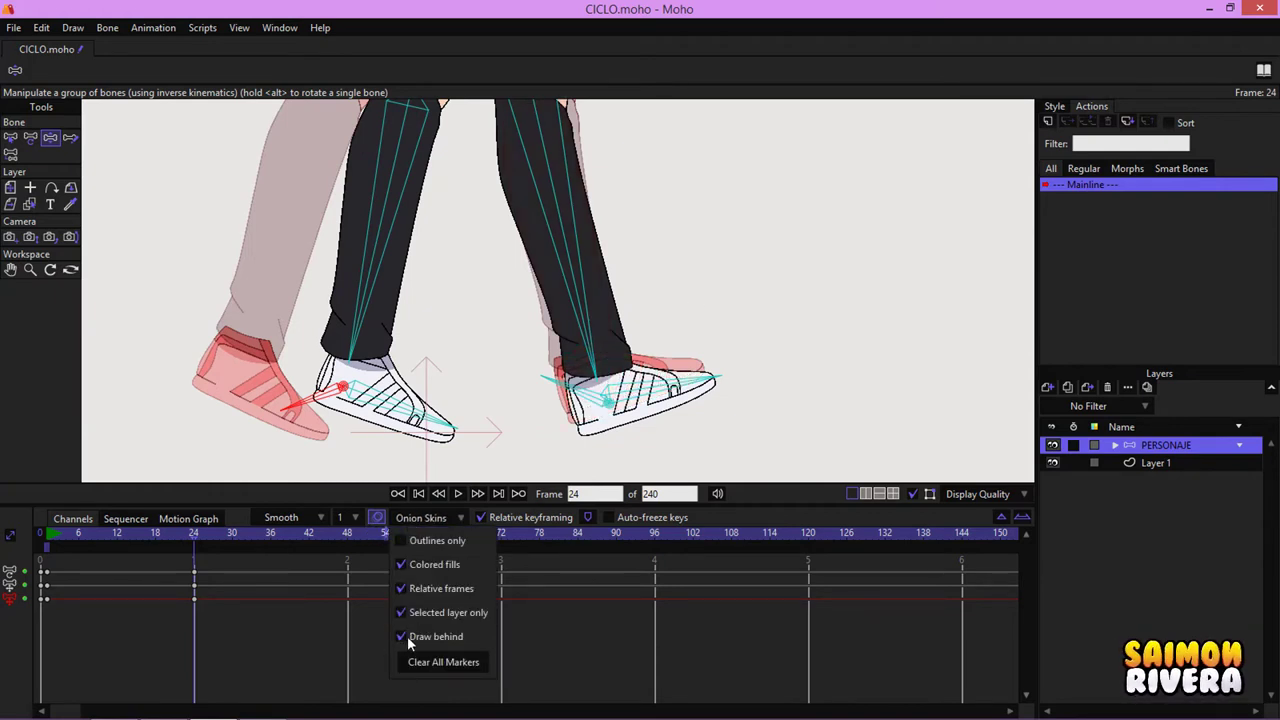
click(404, 636)
Step: Inspect the onion skin drawn in front of the whole character, and re-enable Draw behind
drag(585, 298, 593, 340)
scroll(616, 348, down, 3)
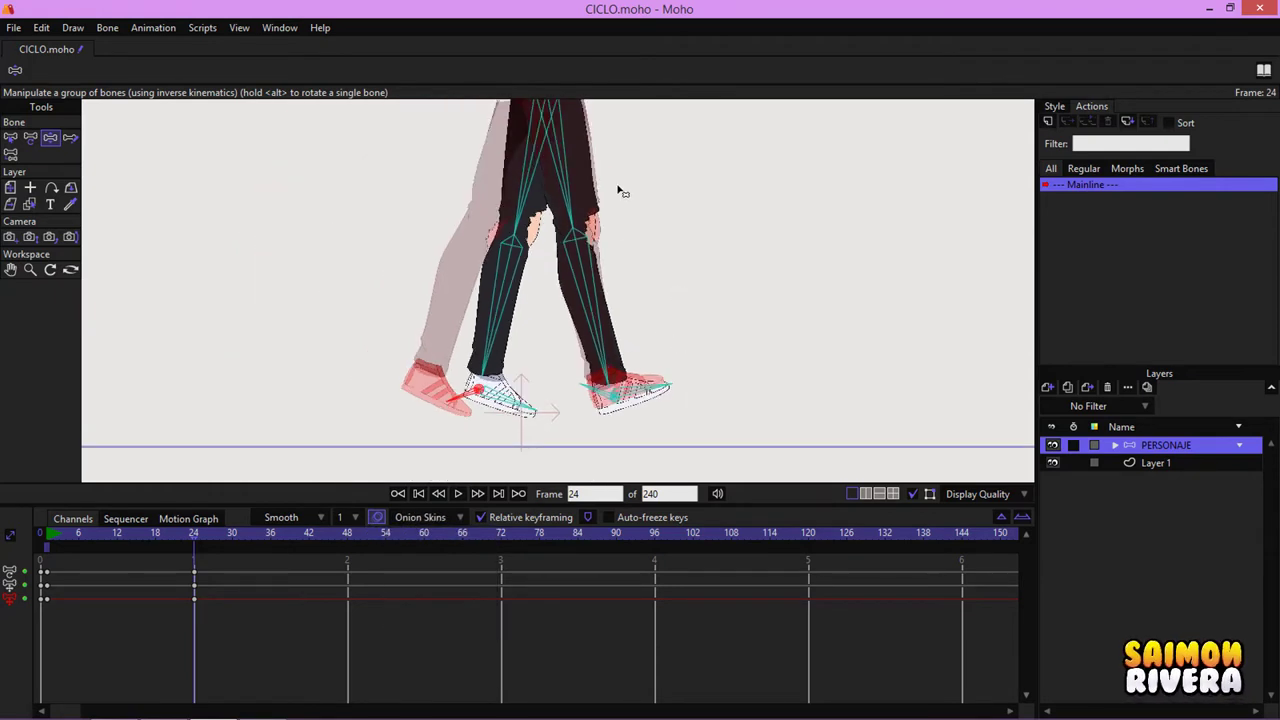
drag(617, 189, 634, 416)
drag(586, 247, 590, 430)
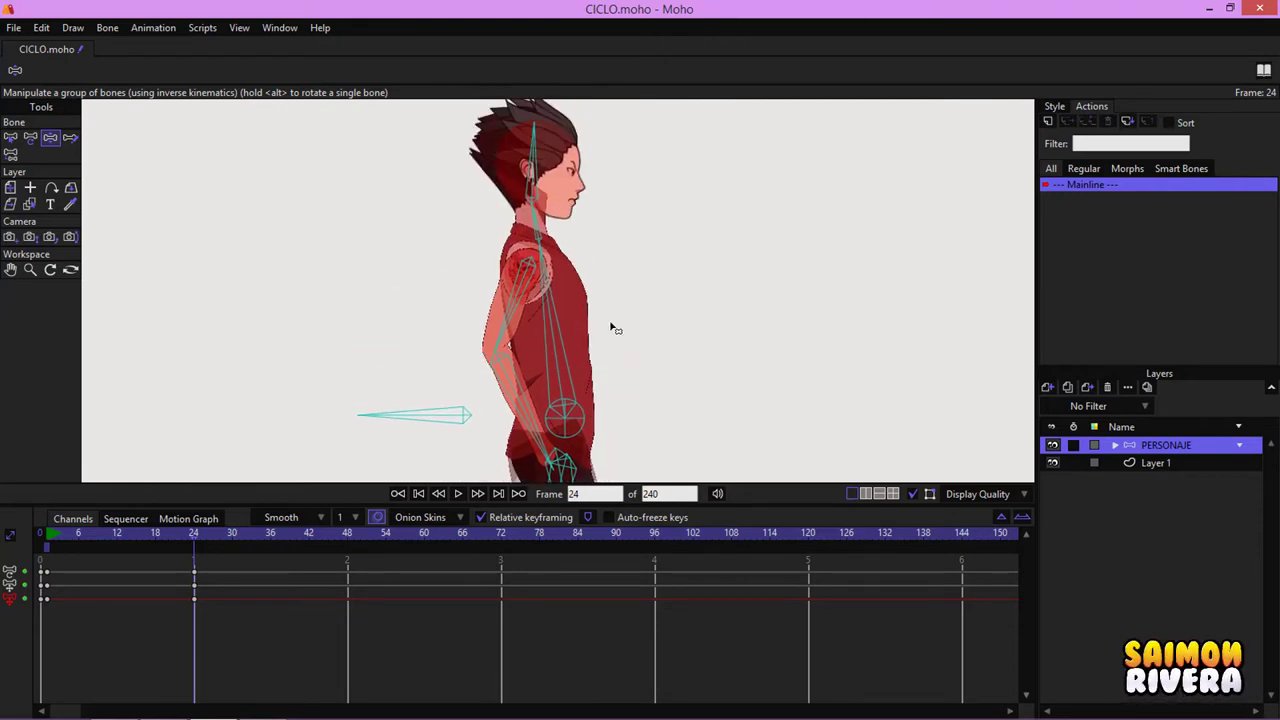
scroll(612, 328, down, 4)
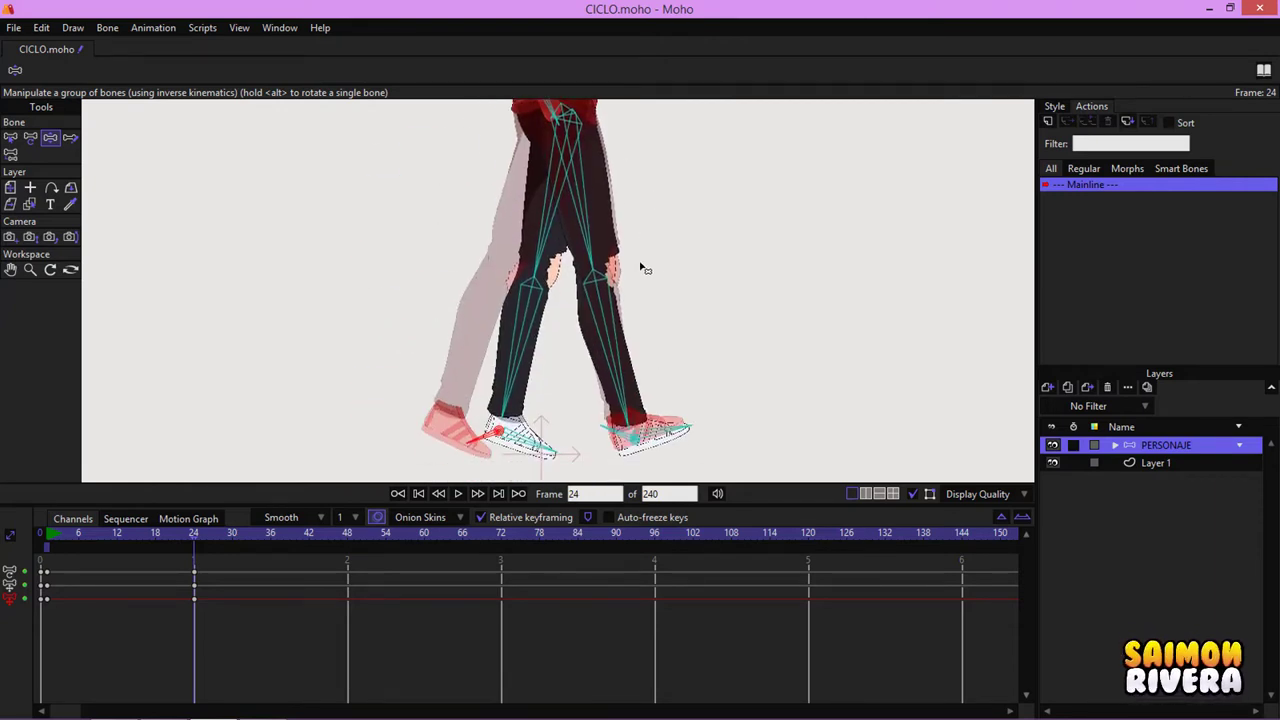
click(445, 518)
click(425, 634)
drag(675, 397, 682, 360)
scroll(676, 376, down, 2)
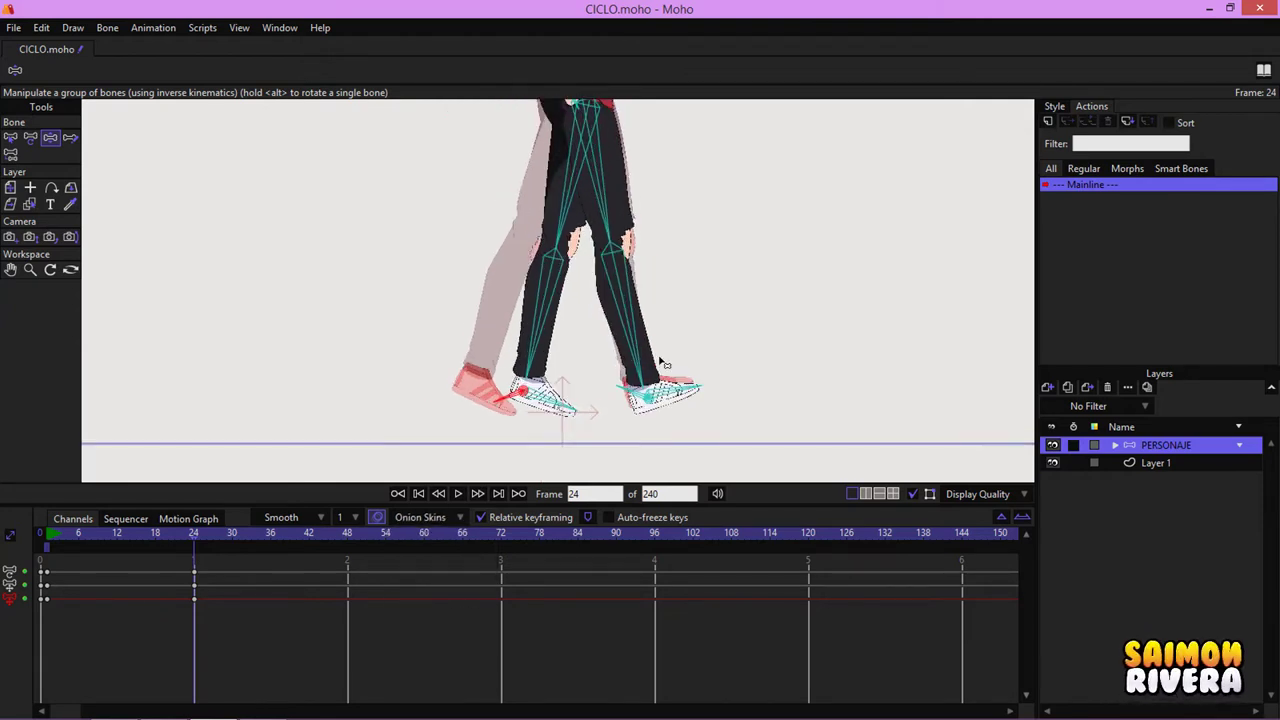
Step: Set the onion skins to show Outlines only
click(445, 518)
drag(724, 244, 731, 254)
scroll(727, 256, up, 3)
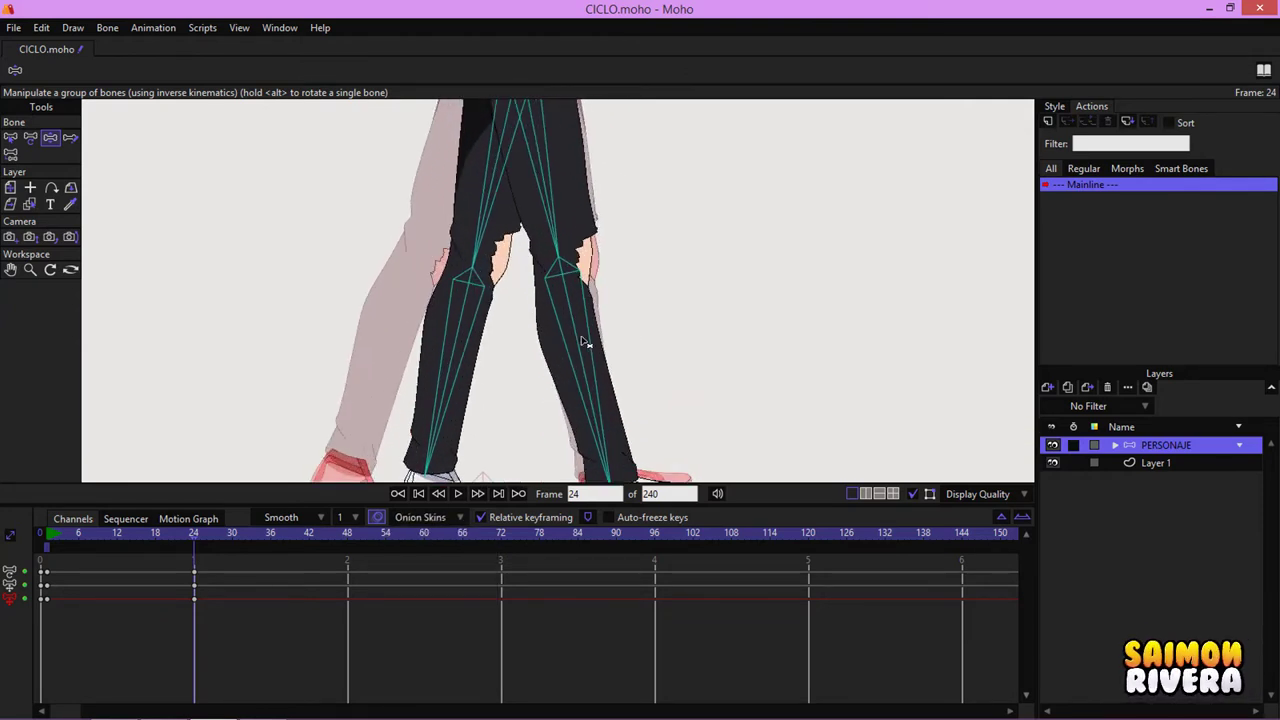
drag(583, 343, 615, 190)
click(406, 518)
click(405, 545)
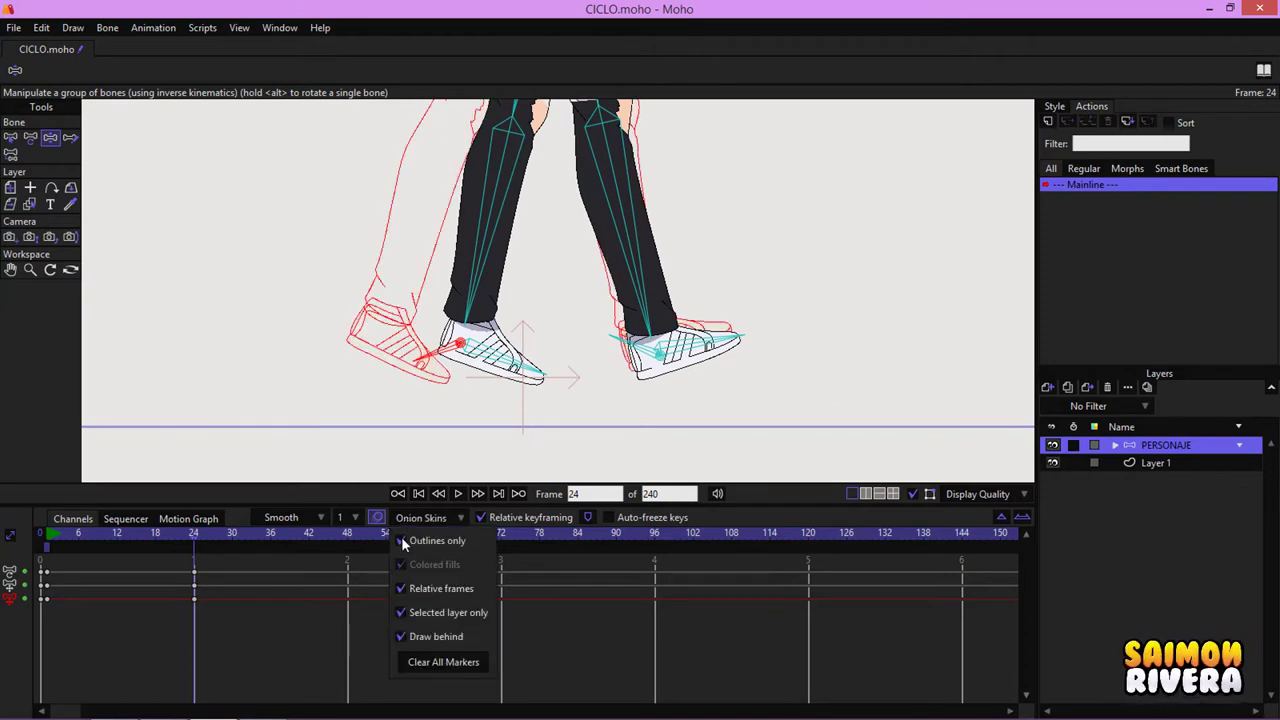
click(540, 288)
Step: Move the rear foot's control bone back toward the frame 1 outline and adjust the foot bone at frame 24
scroll(555, 383, down, 2)
scroll(666, 400, up, 4)
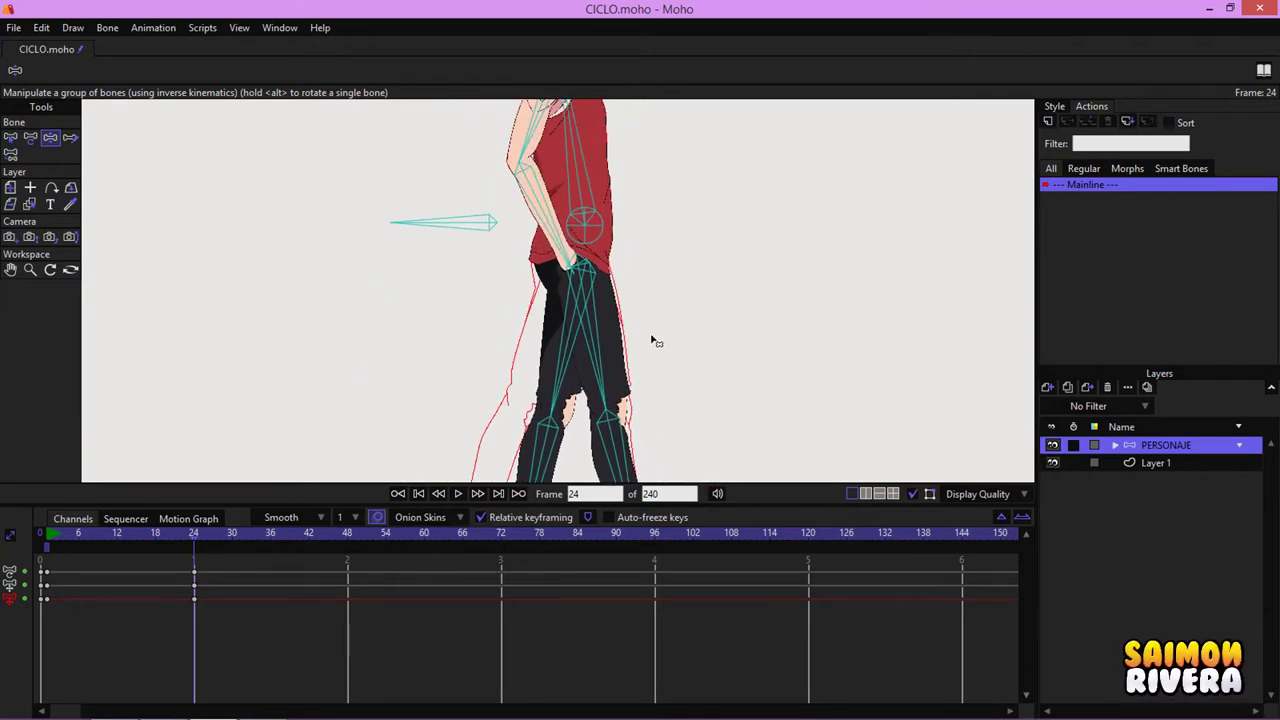
scroll(677, 403, up, 3)
scroll(688, 311, up, 1)
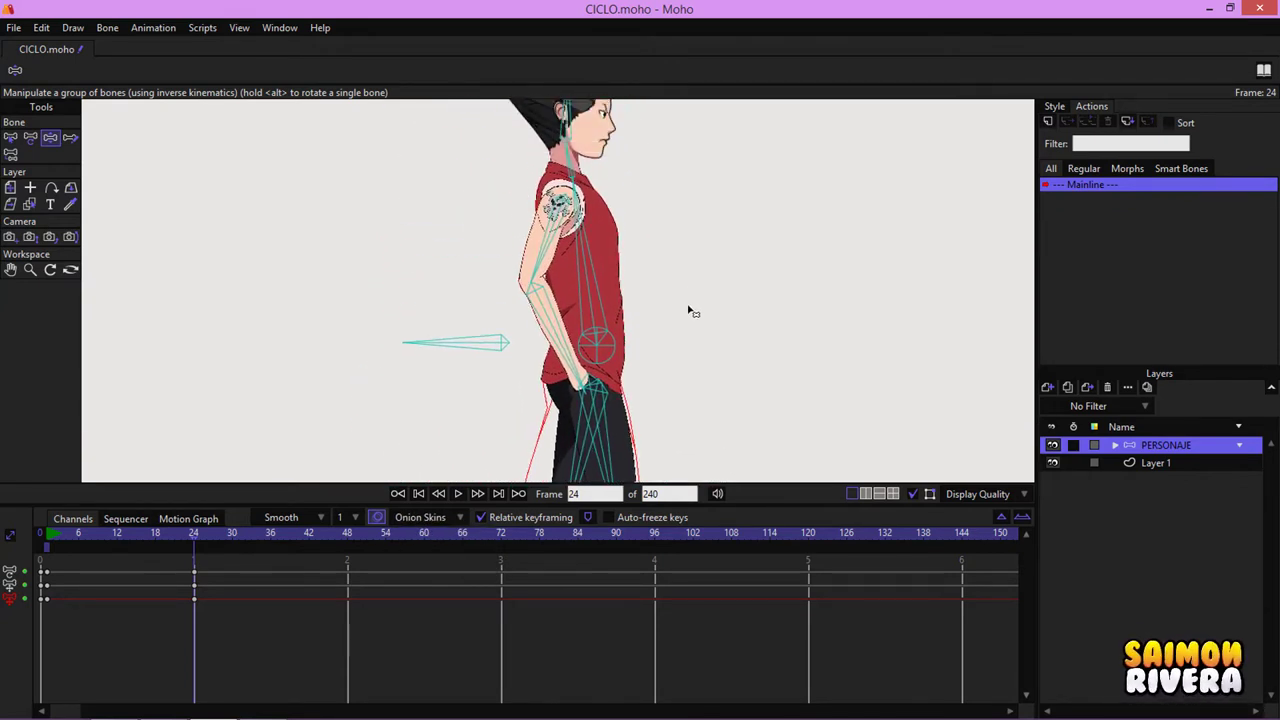
scroll(693, 318, down, 7)
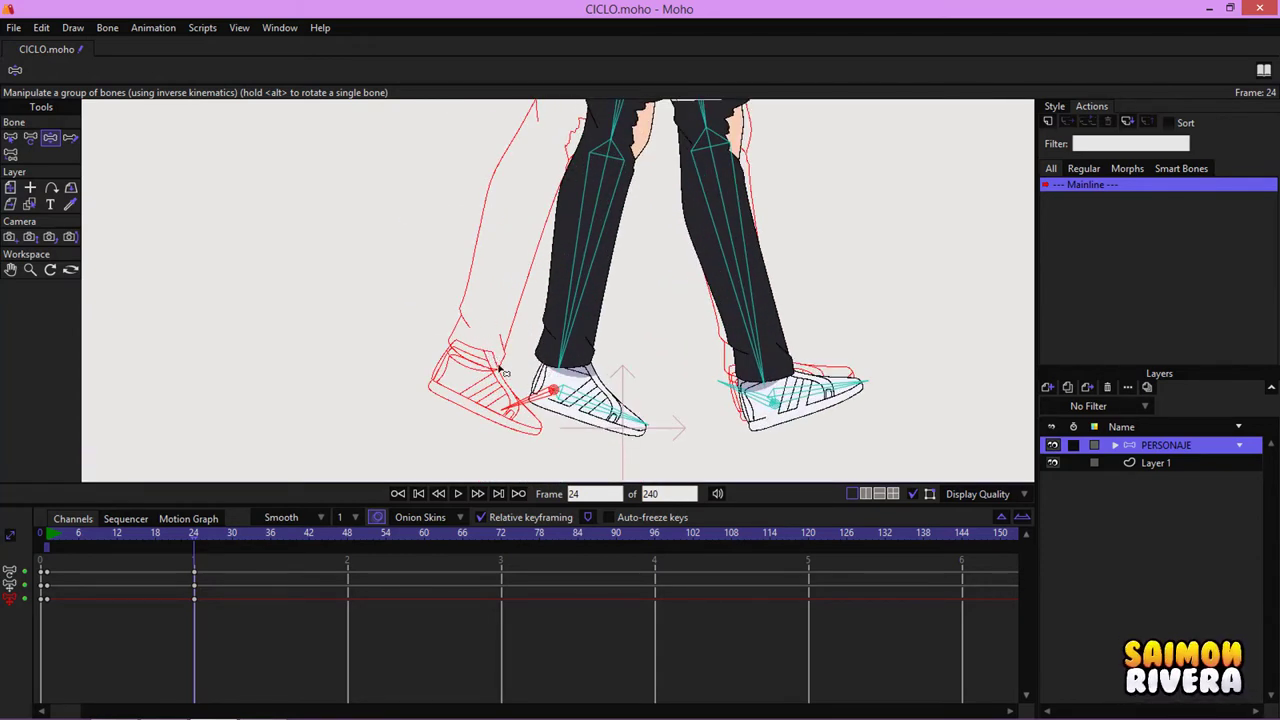
drag(528, 406, 516, 398)
drag(449, 383, 506, 391)
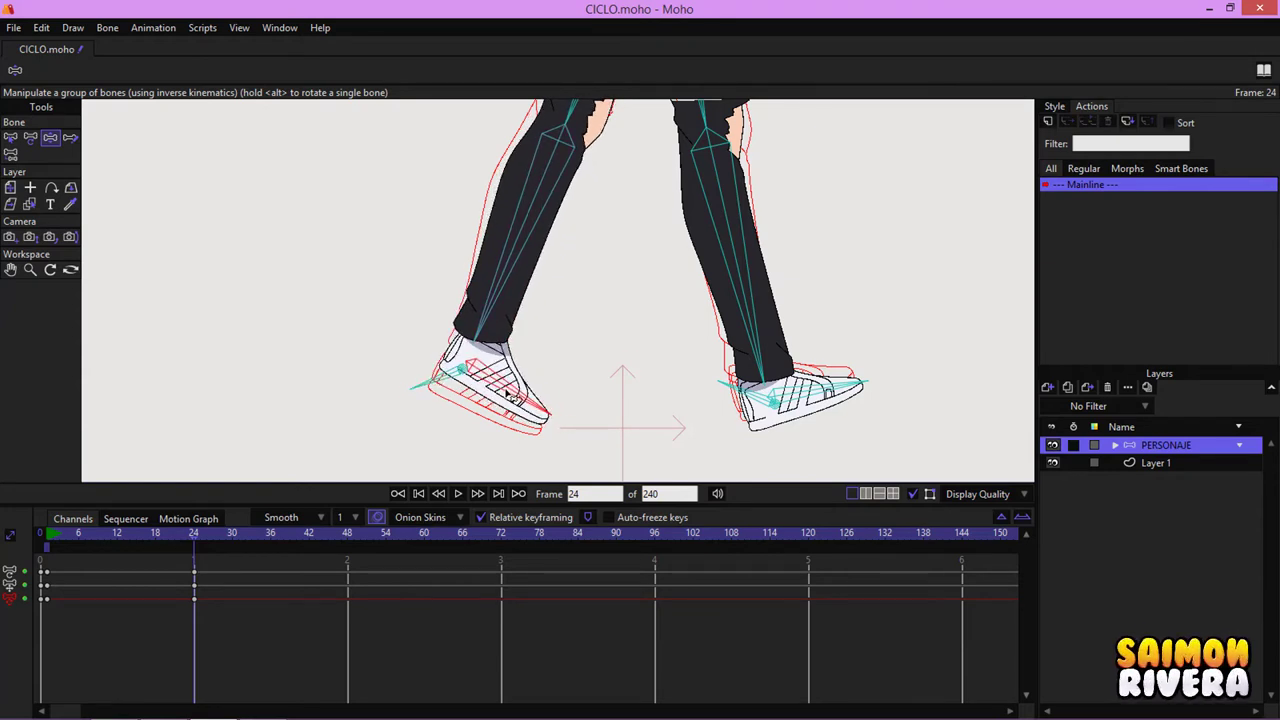
Step: Turn off Relative frames and Draw behind for the onion skins, and check the outlines over the whole character
click(425, 518)
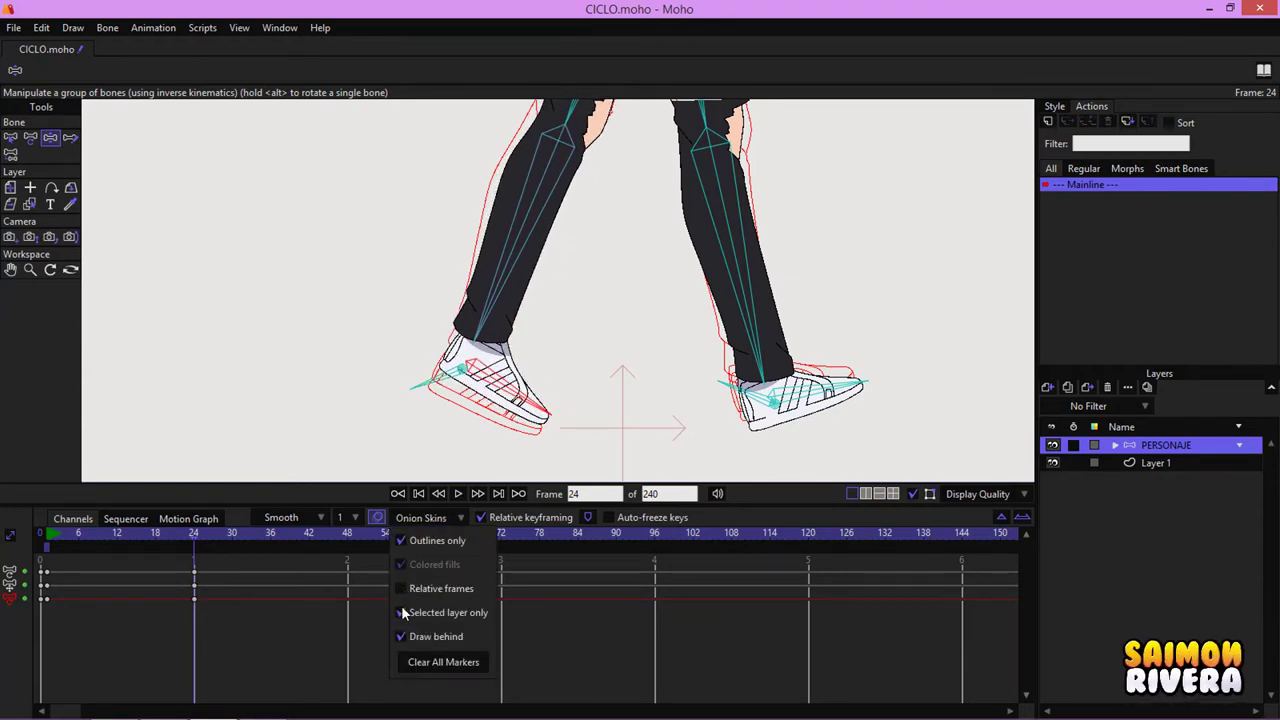
click(402, 634)
drag(582, 378, 496, 440)
scroll(496, 440, down, 3)
scroll(497, 443, down, 2)
drag(623, 275, 634, 434)
drag(577, 217, 577, 331)
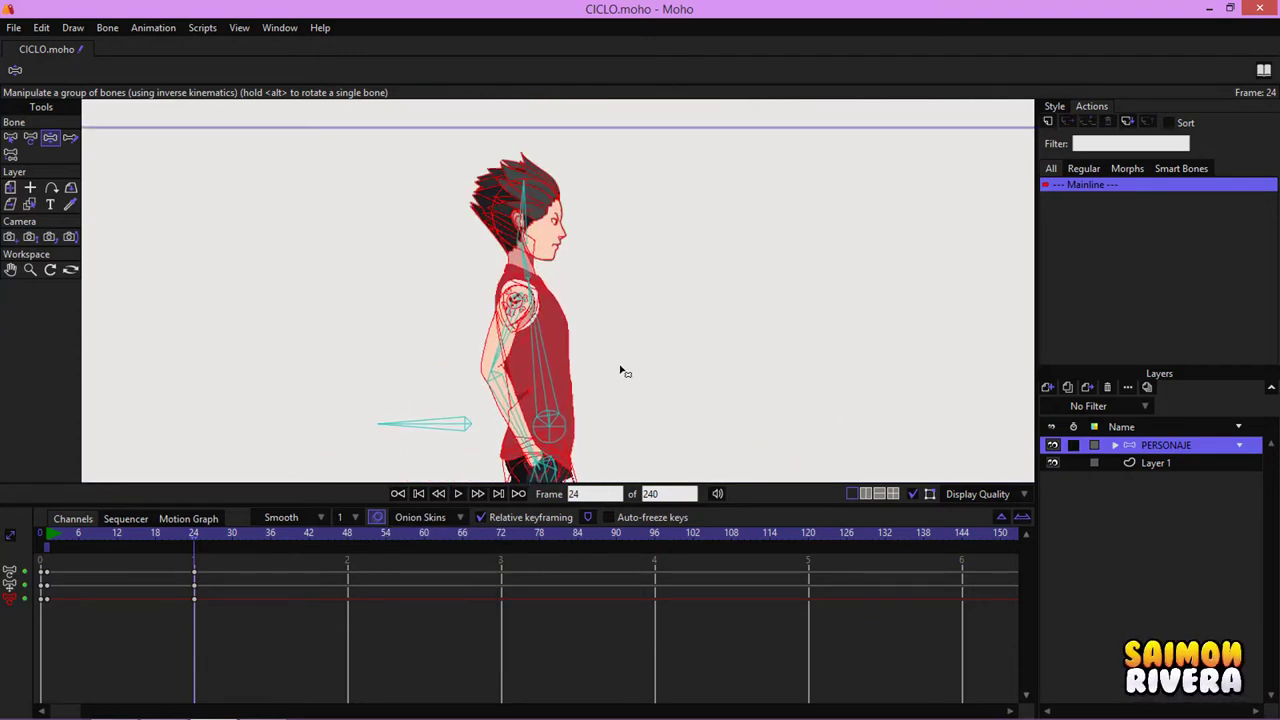
drag(621, 480, 632, 281)
scroll(632, 281, down, 3)
click(428, 517)
scroll(643, 428, down, 3)
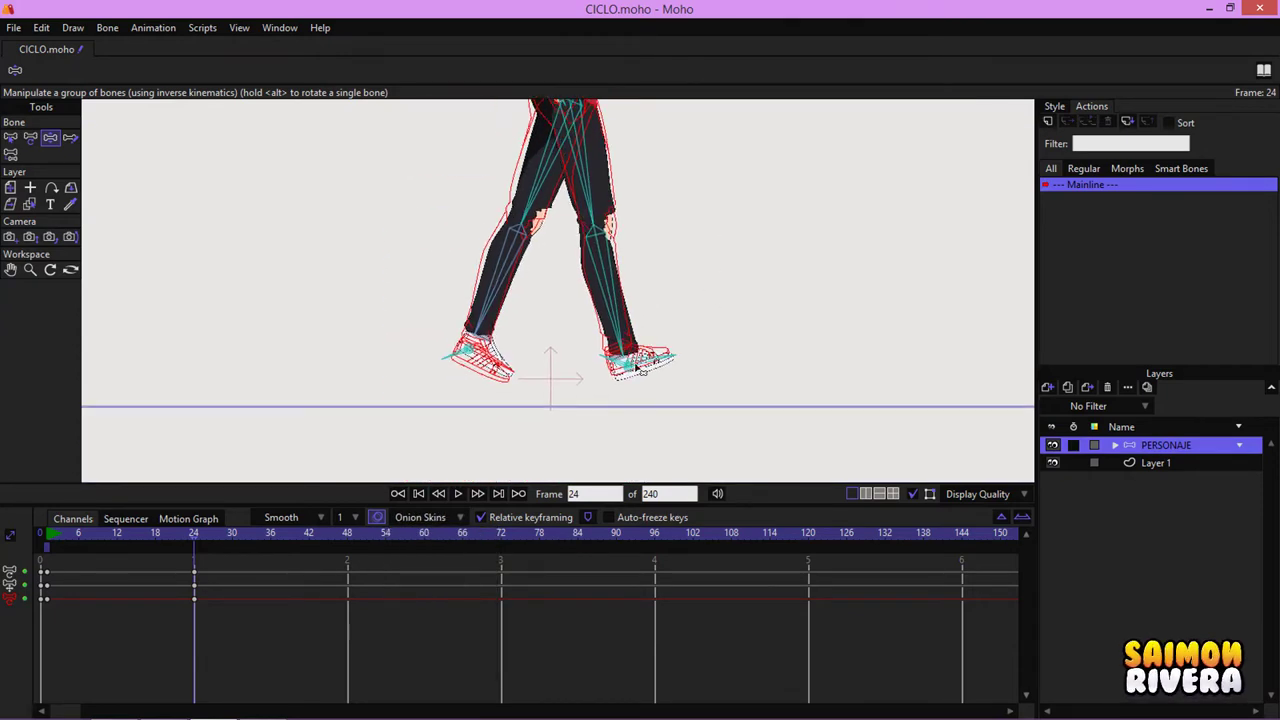
Step: Re-enable Draw behind for the onion skins and lower the rear foot's control bone slightly toward the frame 1 outline at frame 24
click(430, 517)
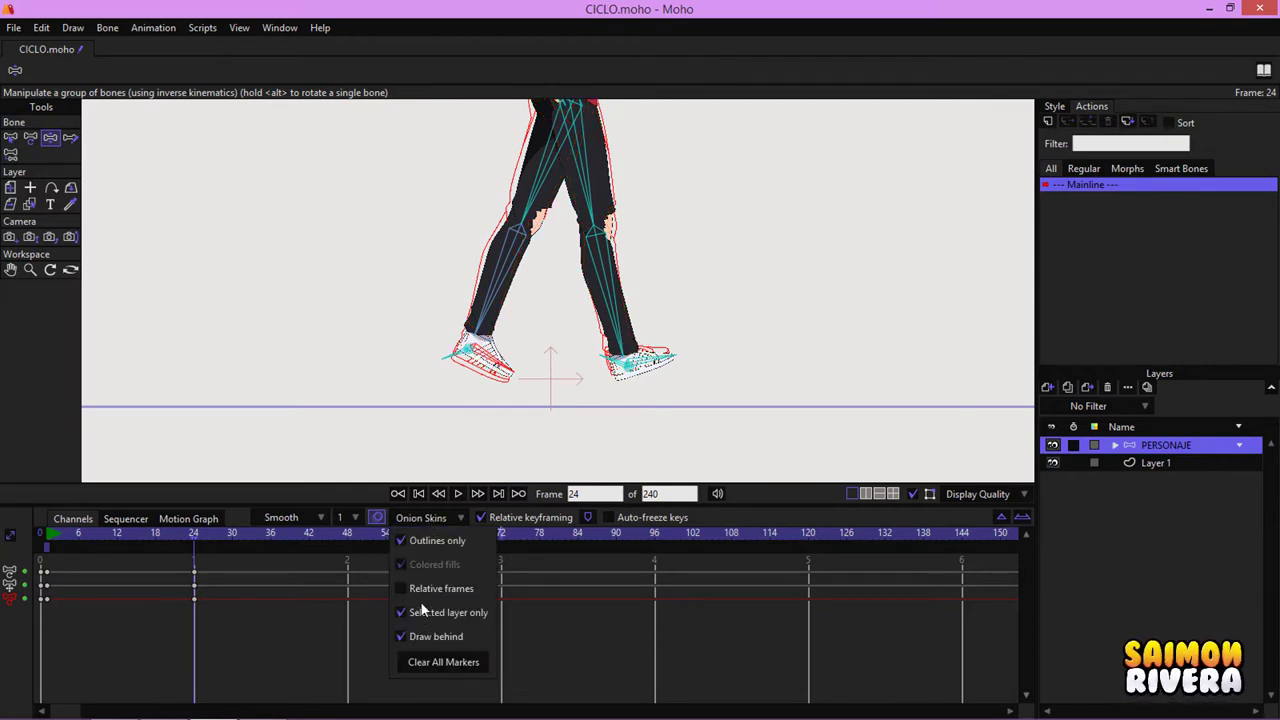
scroll(757, 258, up, 4)
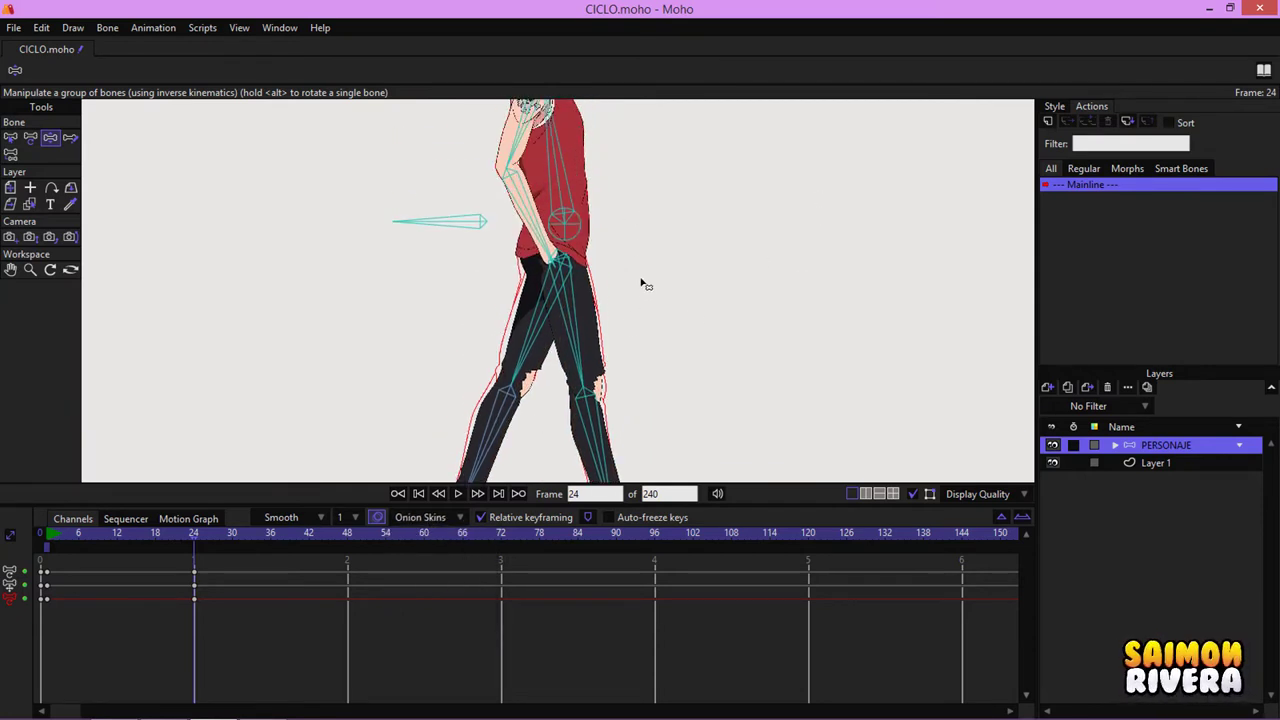
scroll(643, 286, down, 1)
drag(558, 342, 565, 302)
mouse_move(459, 416)
mouse_down()
mouse_move(517, 421)
mouse_move(457, 427)
mouse_up()
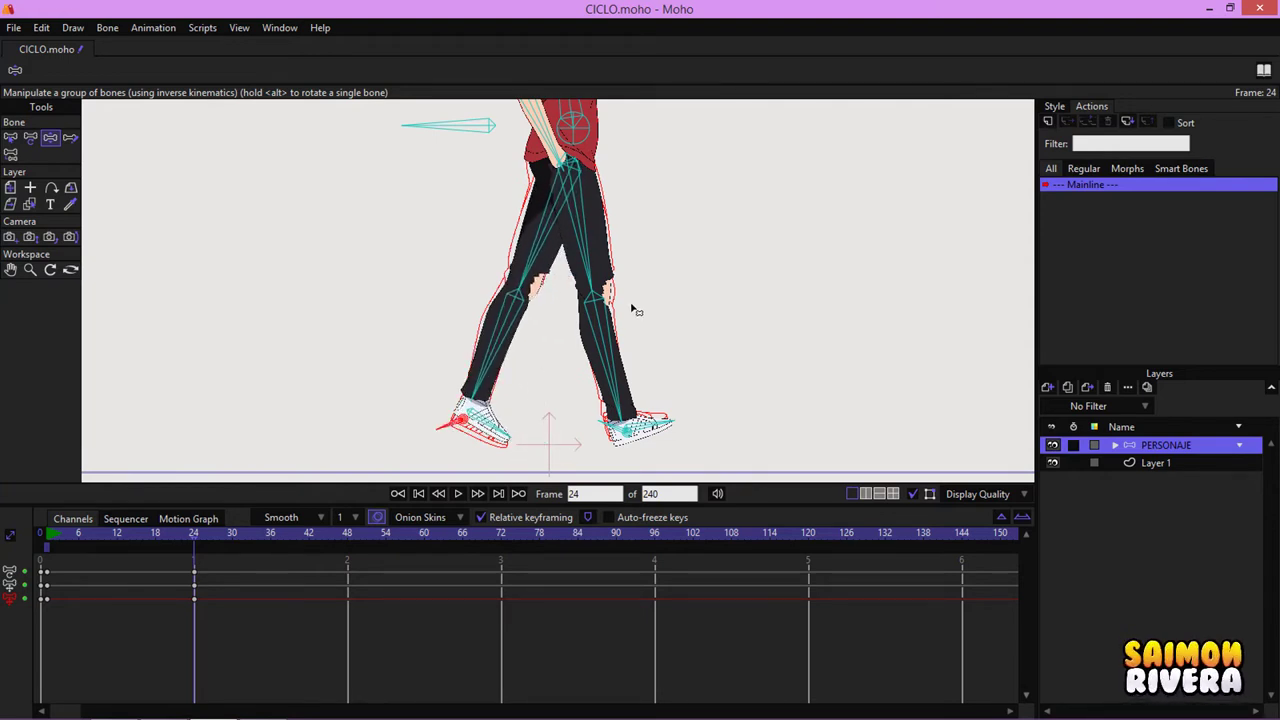
scroll(637, 310, down, 1)
drag(637, 290, 634, 224)
Step: Copy all bone keyframes at frame 1 and paste them at frame 48
drag(90, 632, 44, 567)
click(347, 534)
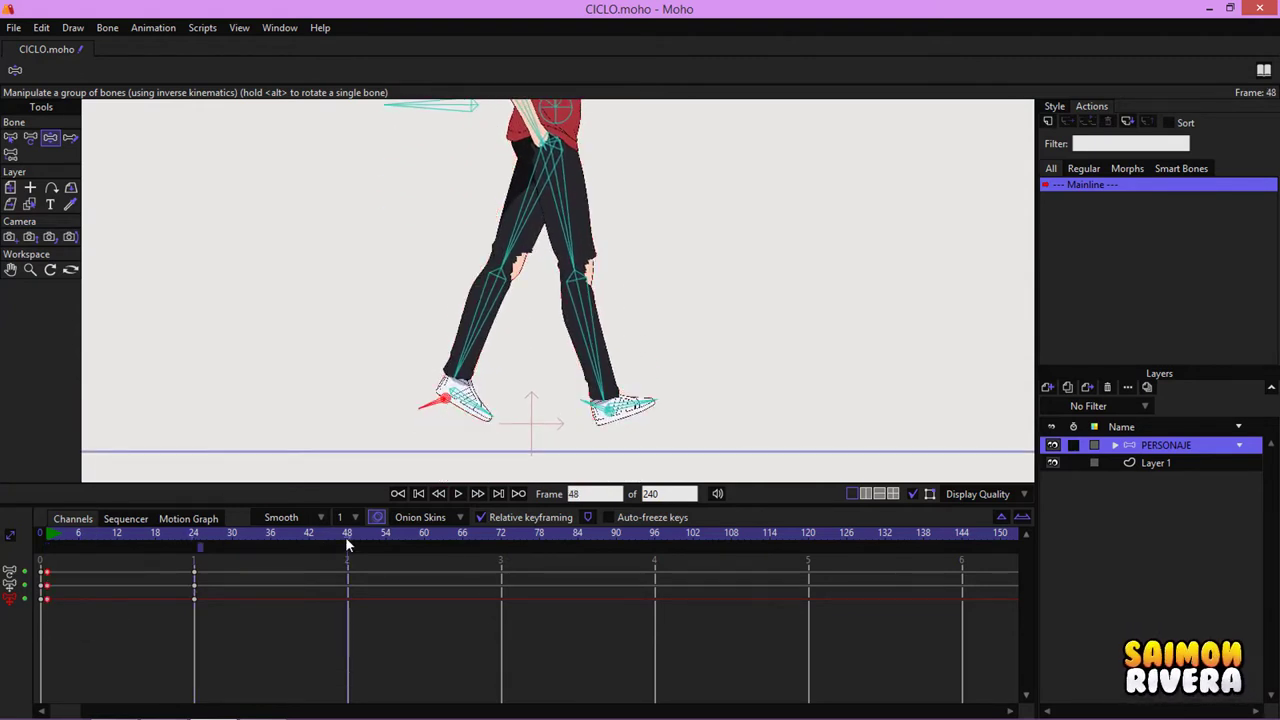
key(ctrl+v)
Step: Set the keyframes at frame 48 on all bone channels to Cycle interpolation, looping back to absolute frame 2
drag(375, 627, 342, 562)
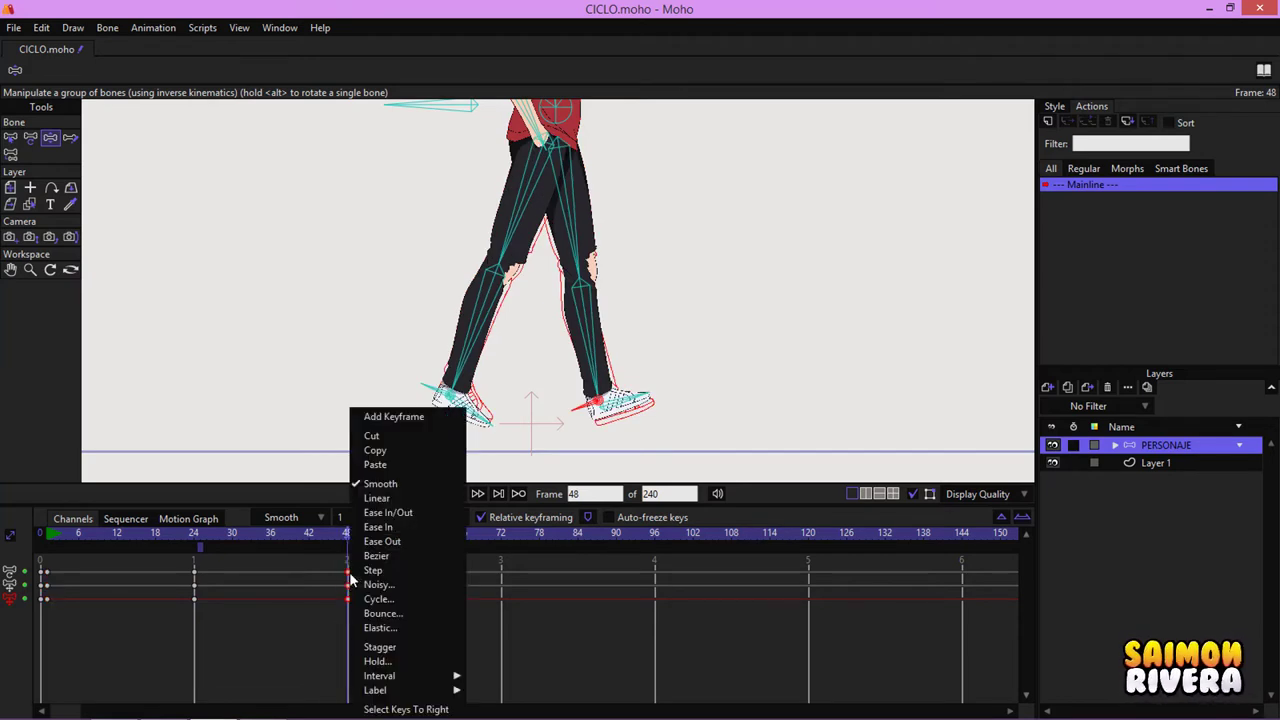
right_click(347, 585)
click(378, 598)
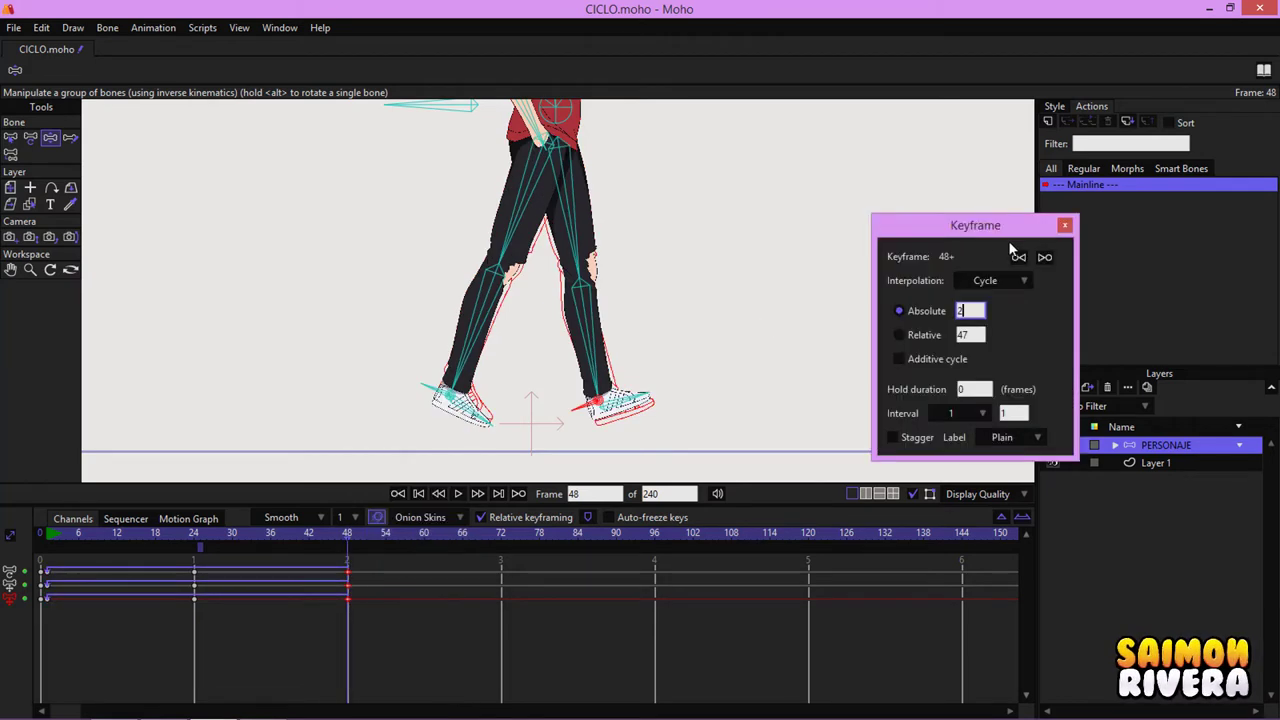
click(1066, 244)
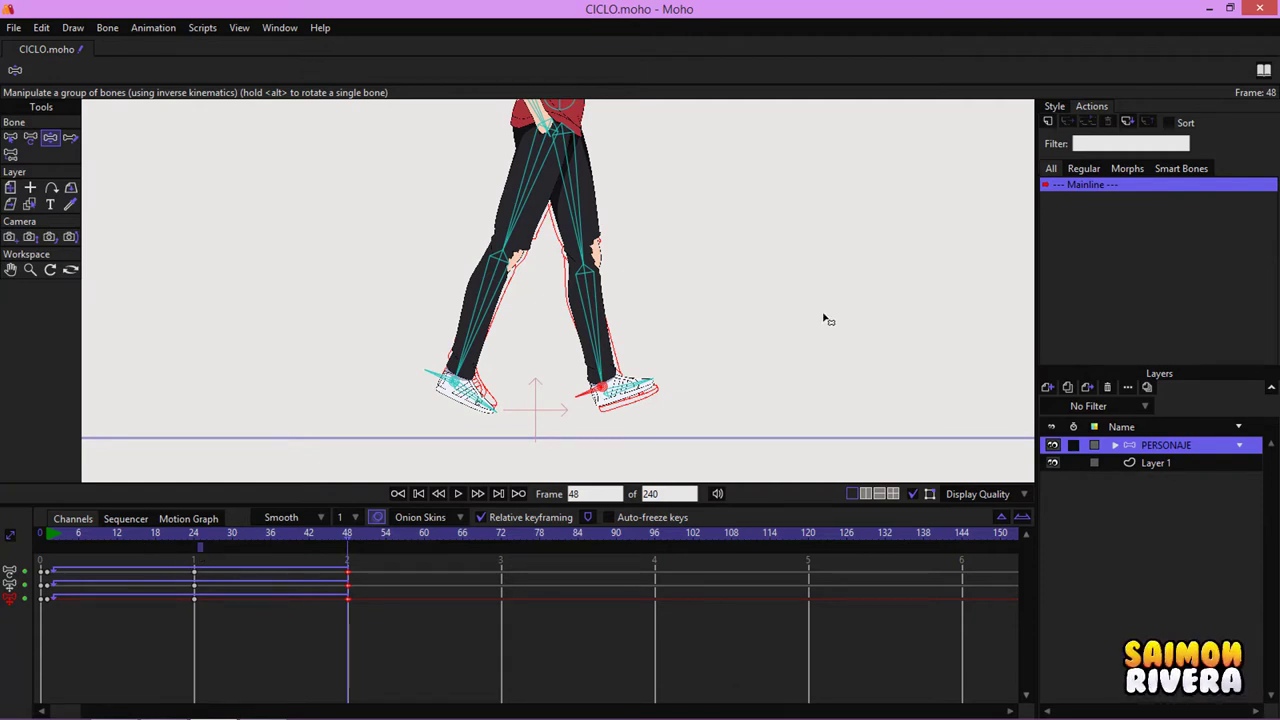
drag(823, 317, 799, 325)
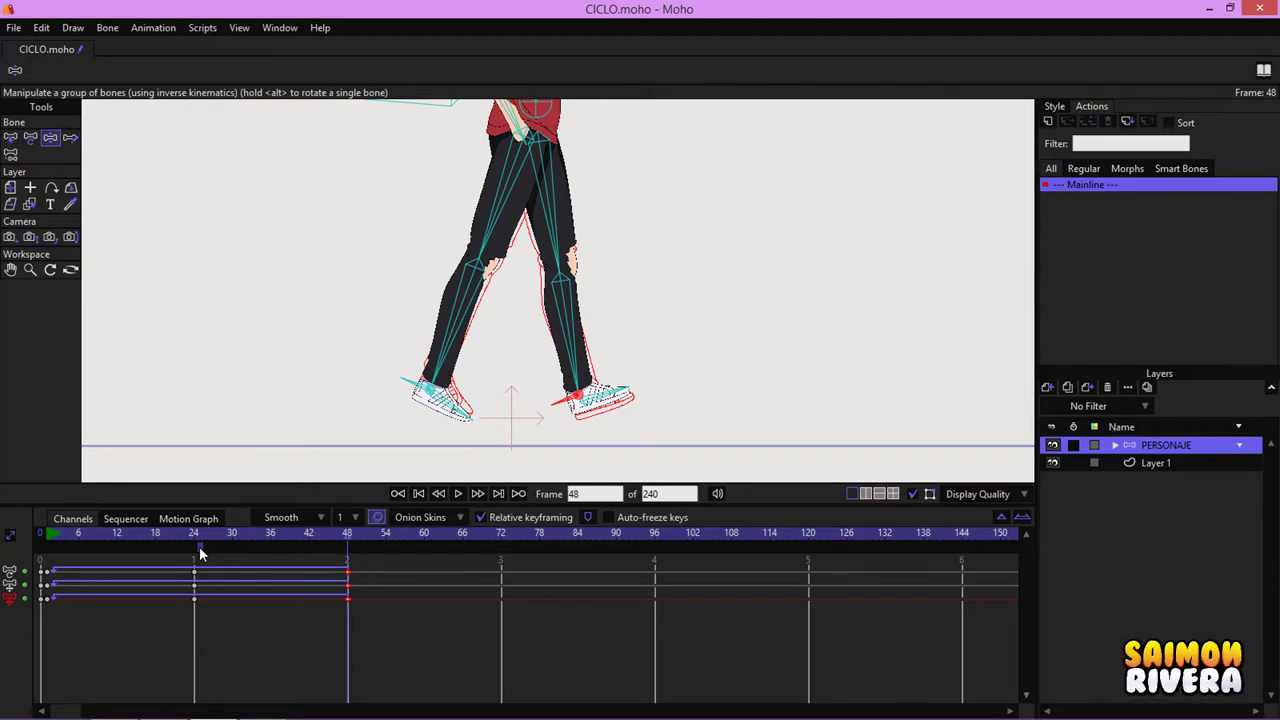
Step: Remove the onion skin marker at frame 25 and scrub the walk to frame 24
click(200, 548)
drag(657, 312, 634, 377)
scroll(646, 339, down, 2)
scroll(683, 341, up, 2)
drag(683, 341, 682, 327)
drag(100, 535, 193, 533)
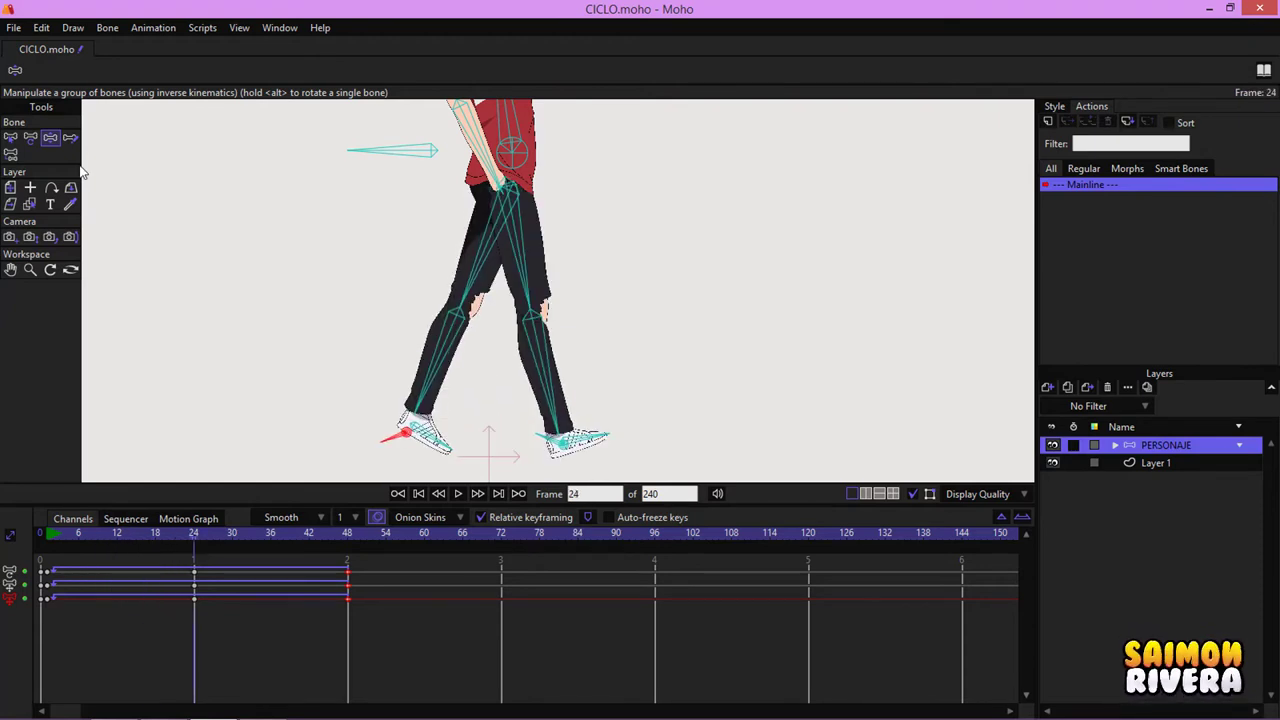
Step: Inspect the shin bones at frame 24 with the Transform Bone tool and compare the leg pose with frame 0
click(30, 137)
click(428, 350)
click(533, 351)
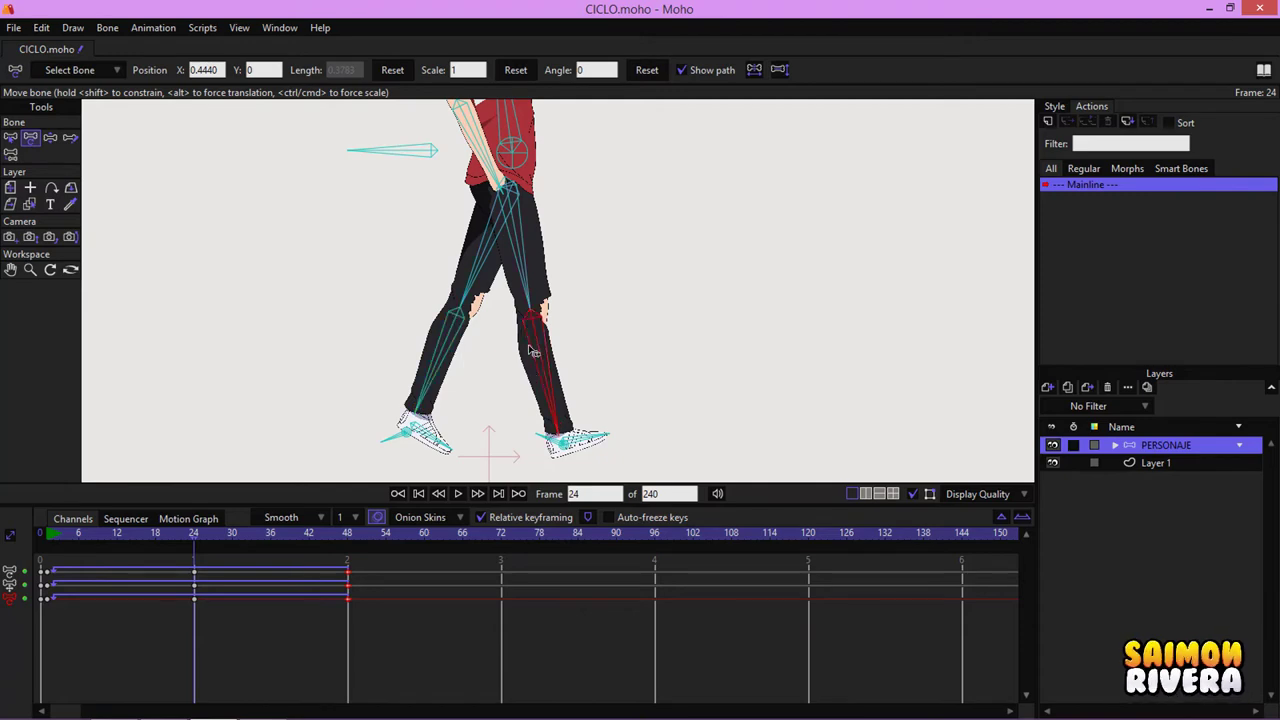
drag(72, 535, 31, 553)
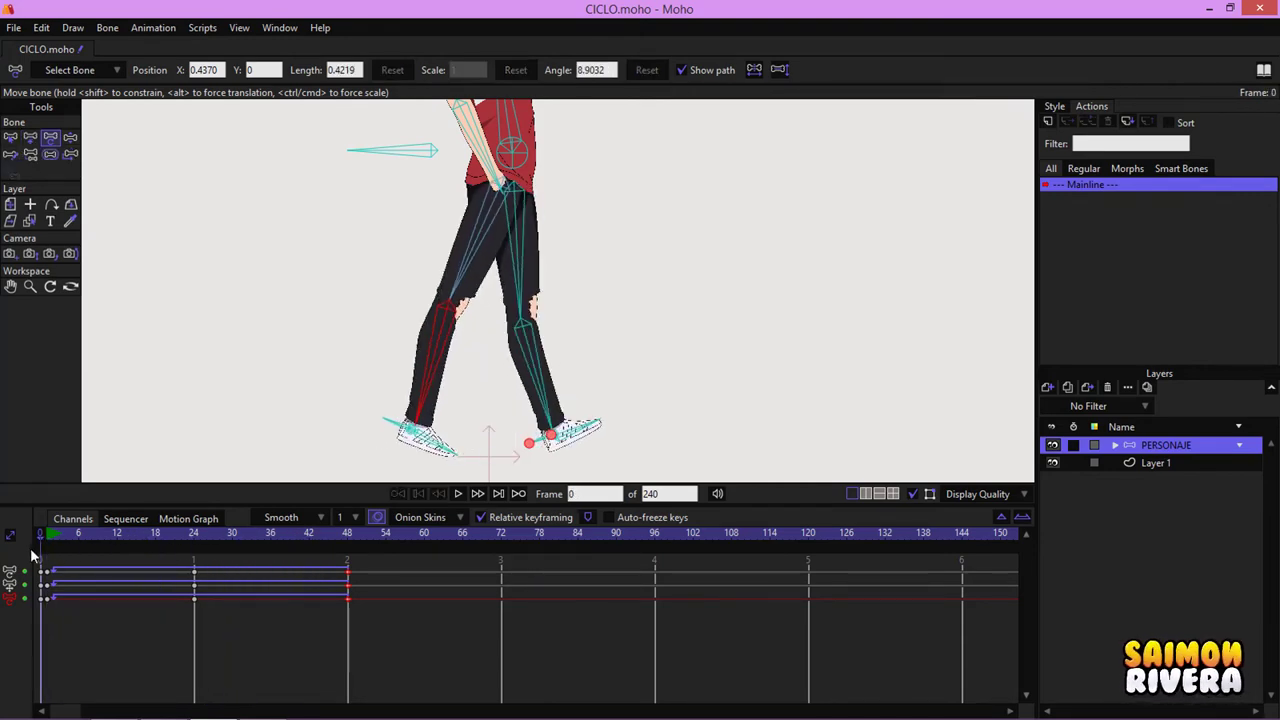
click(195, 534)
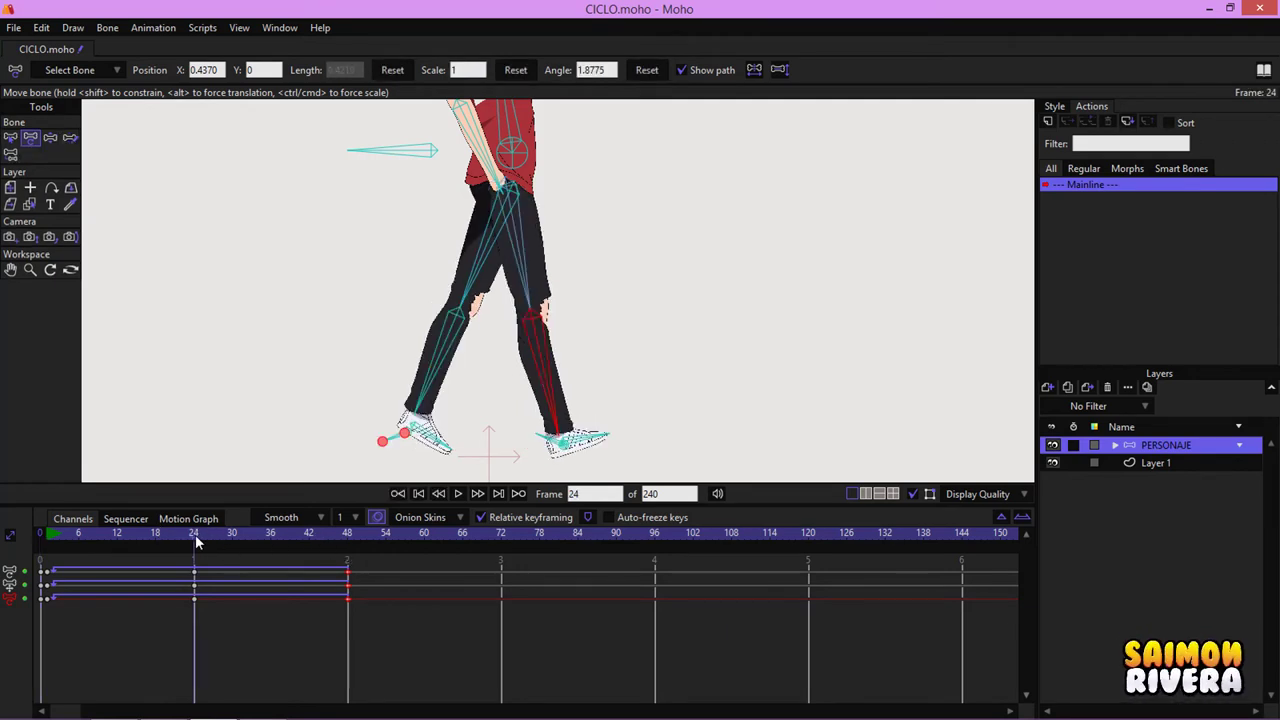
Step: Show the onion skin of frame 12 to examine the passing pose against frame 24, and remove its marker
click(116, 545)
click(425, 385)
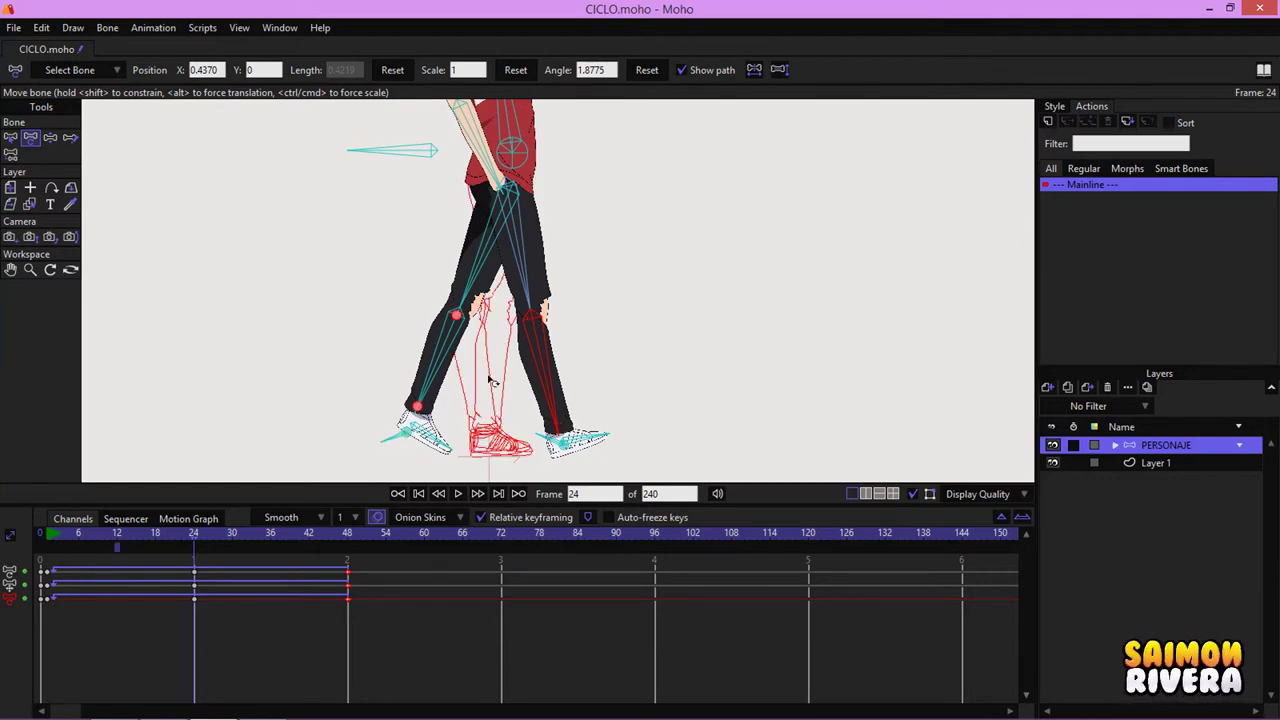
click(494, 325)
click(393, 437)
click(117, 547)
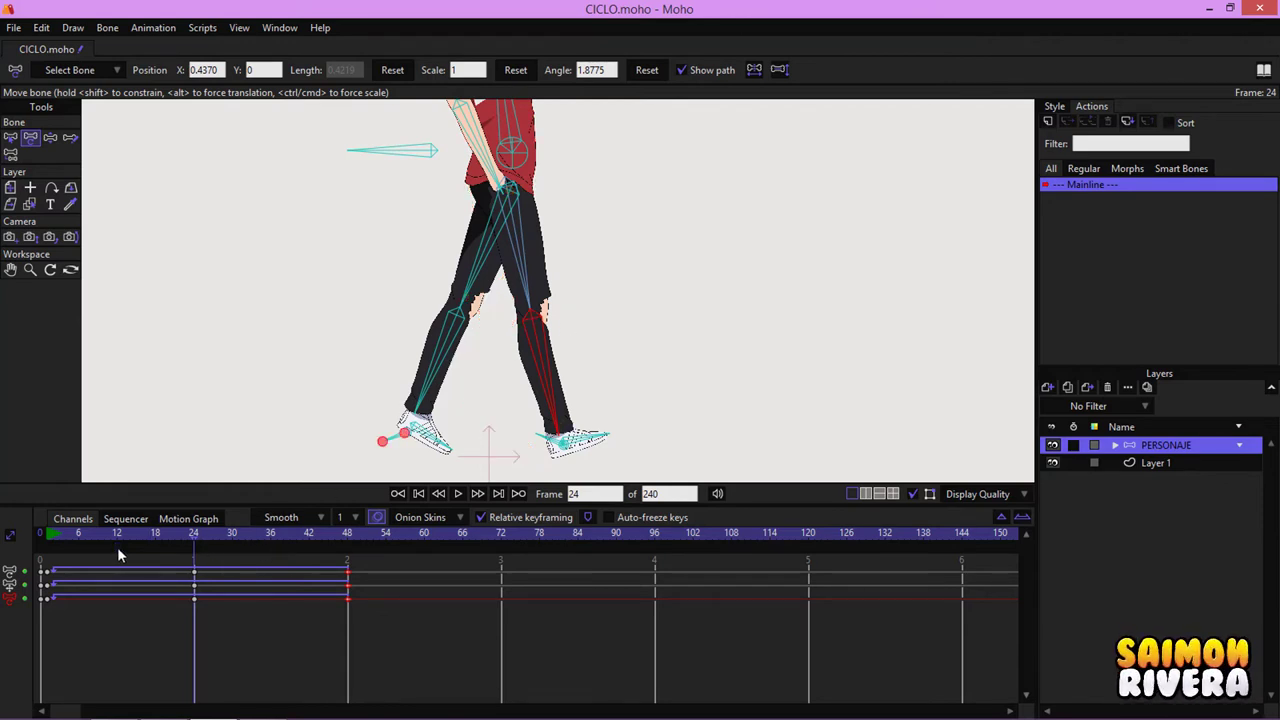
Step: Show the onion skin of frame 36 to examine the second passing pose against frame 24, and remove its marker
click(271, 547)
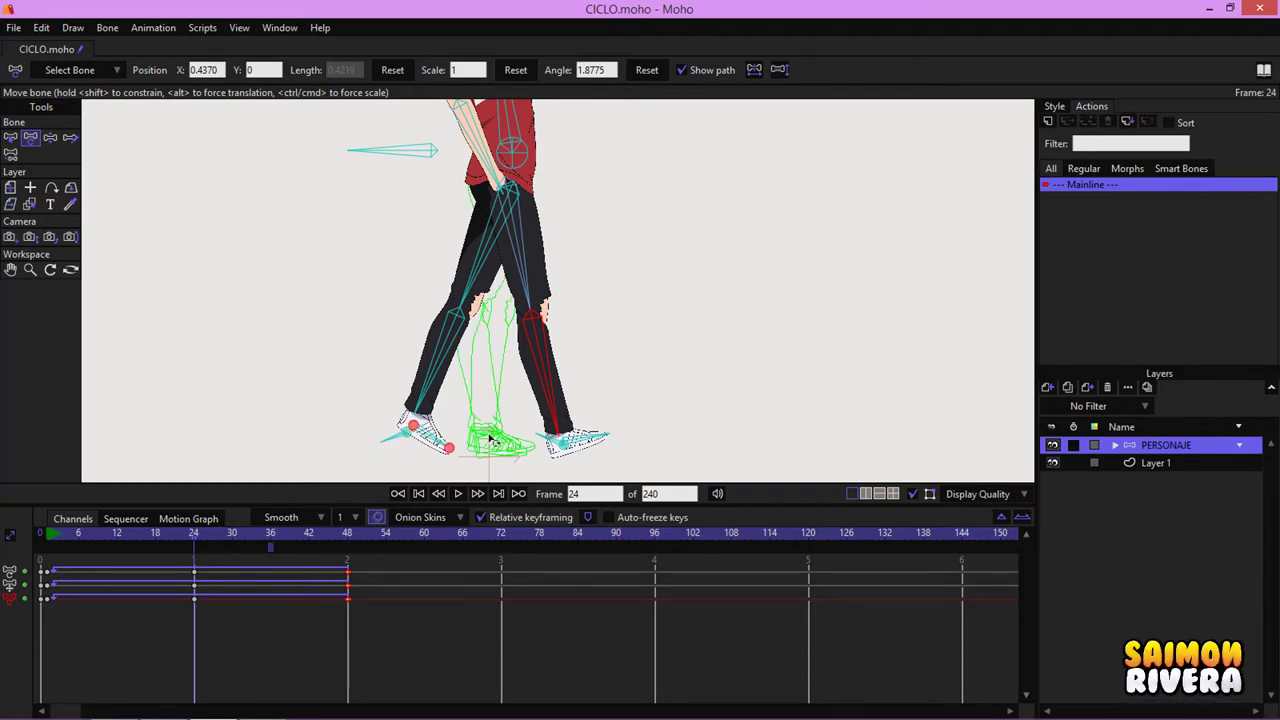
scroll(510, 368, up, 3)
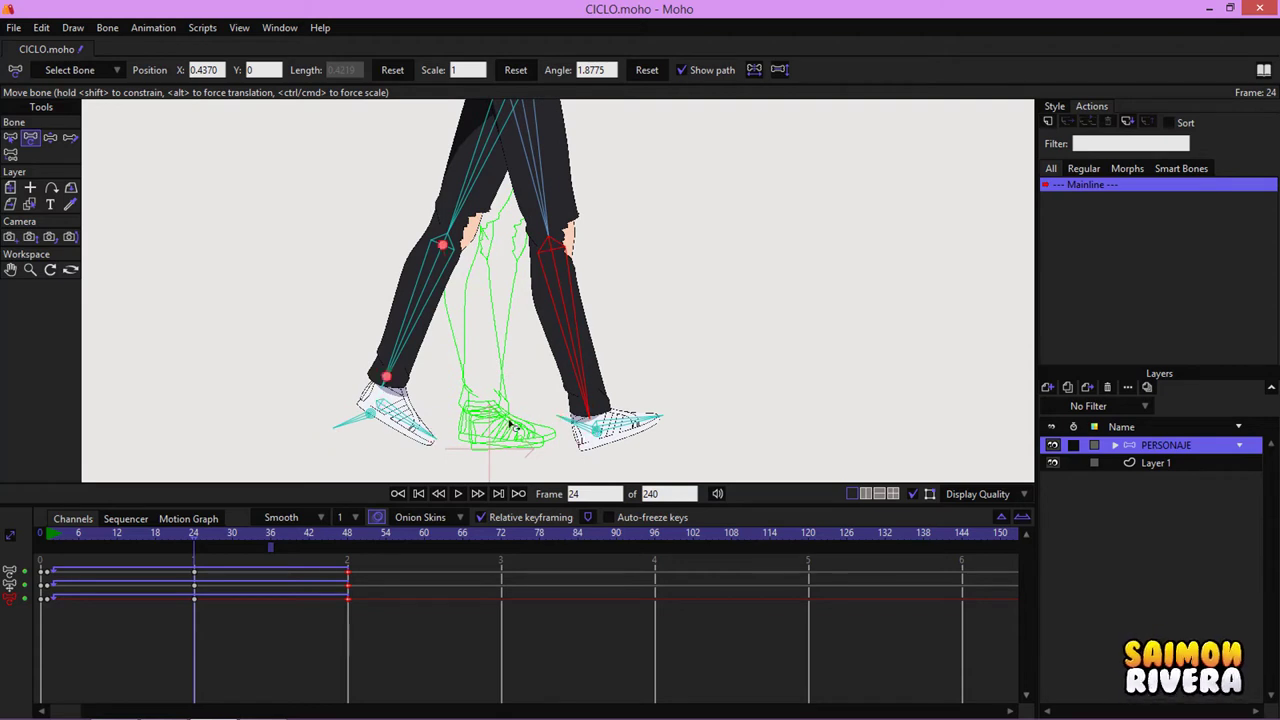
drag(667, 228, 655, 288)
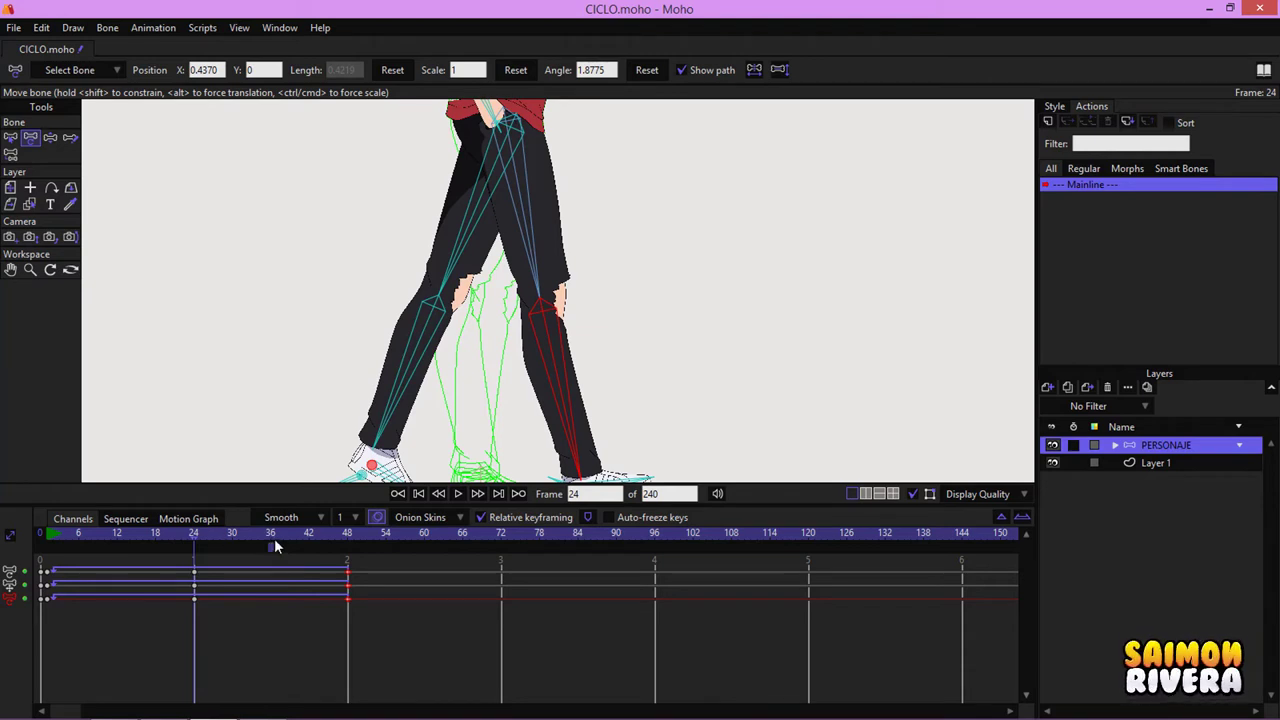
scroll(777, 374, down, 2)
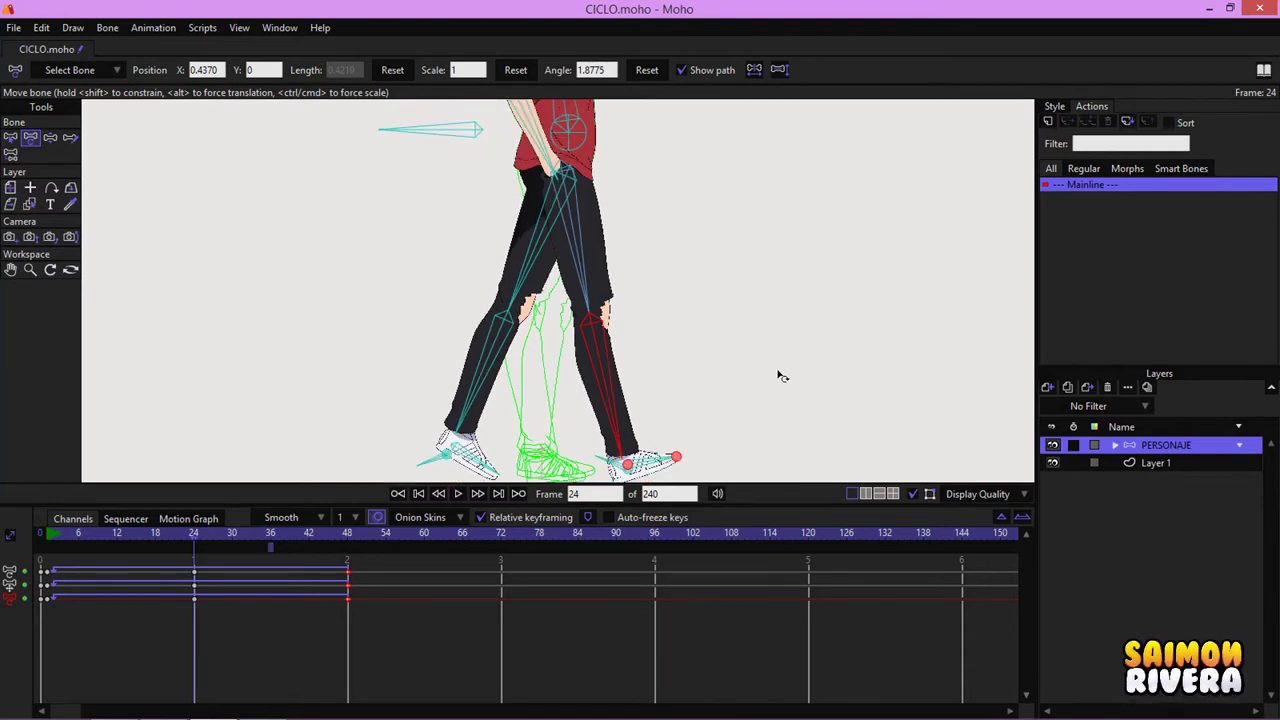
click(268, 544)
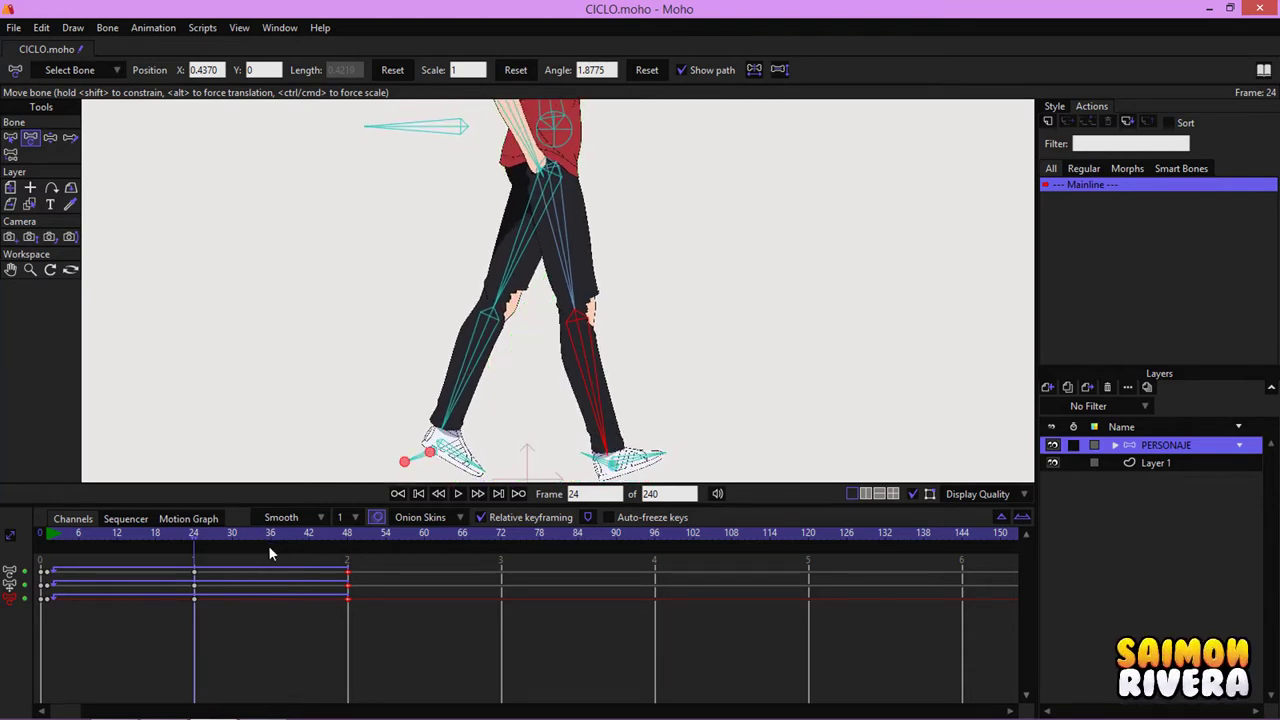
Step: Go to frame 12, briefly compare it with the onion skin of frame 24, and leave only a frame 1 onion skin marker
click(117, 535)
click(192, 540)
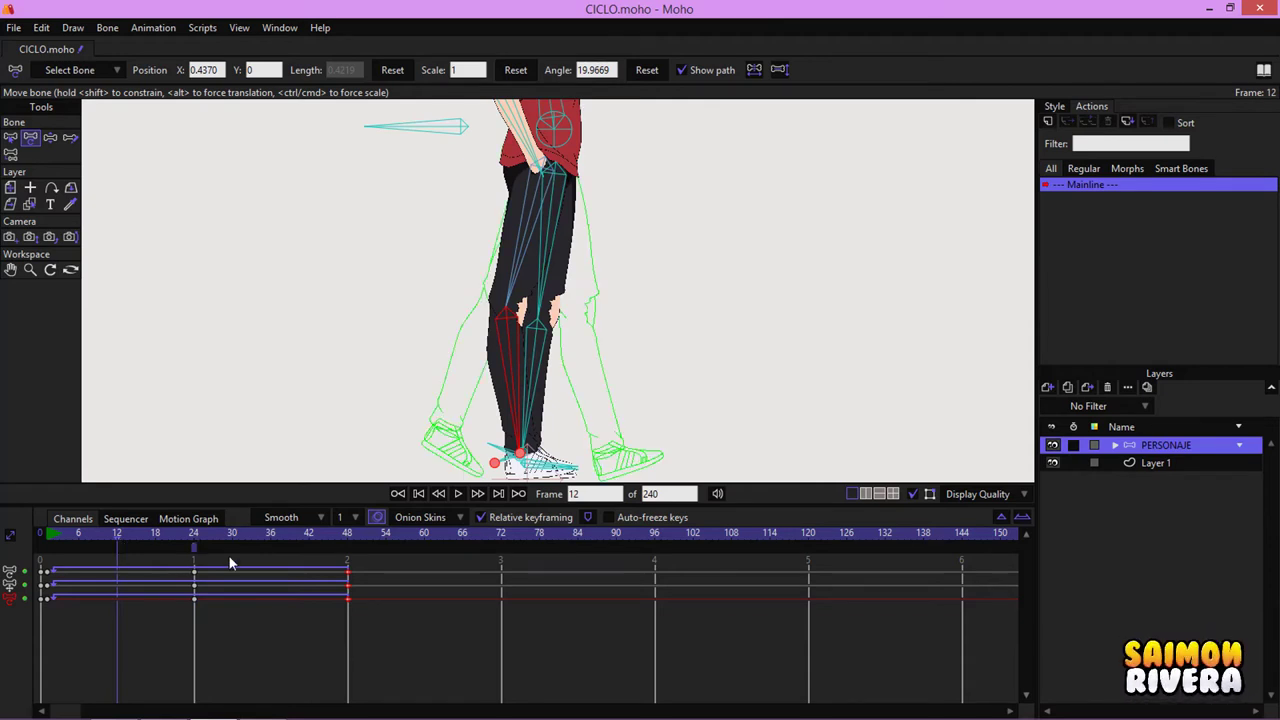
click(193, 546)
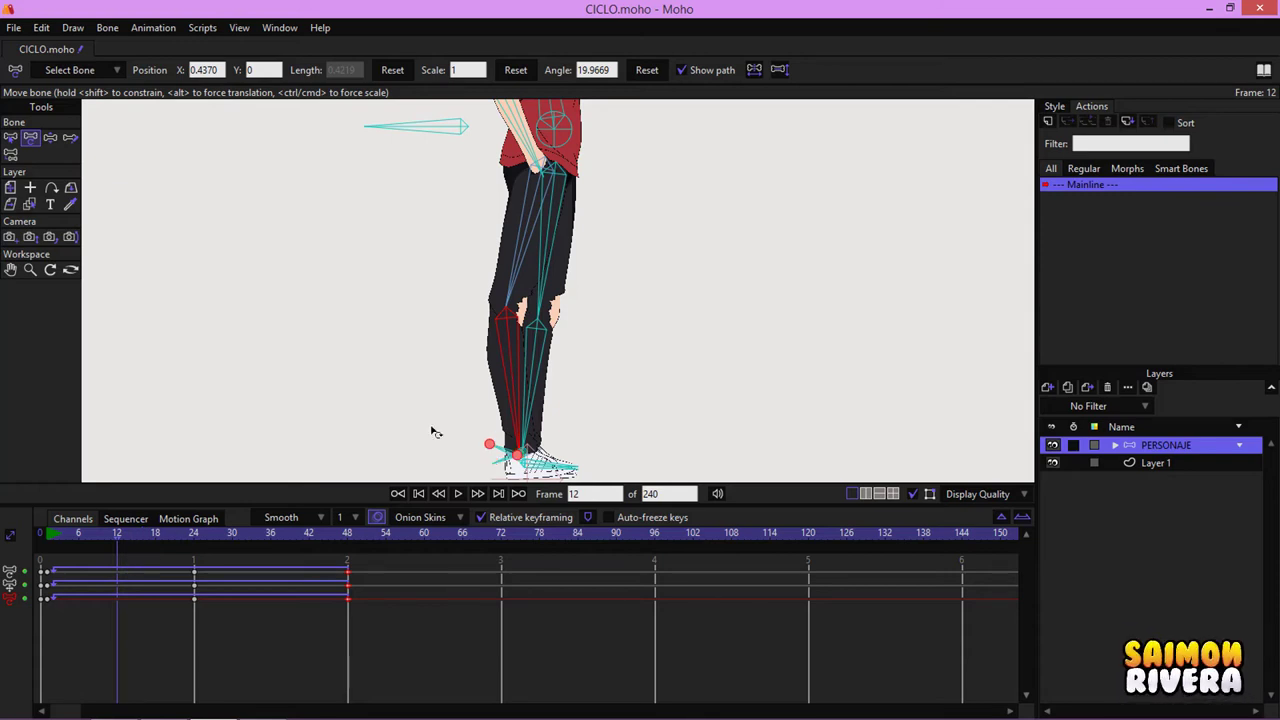
drag(443, 421, 408, 411)
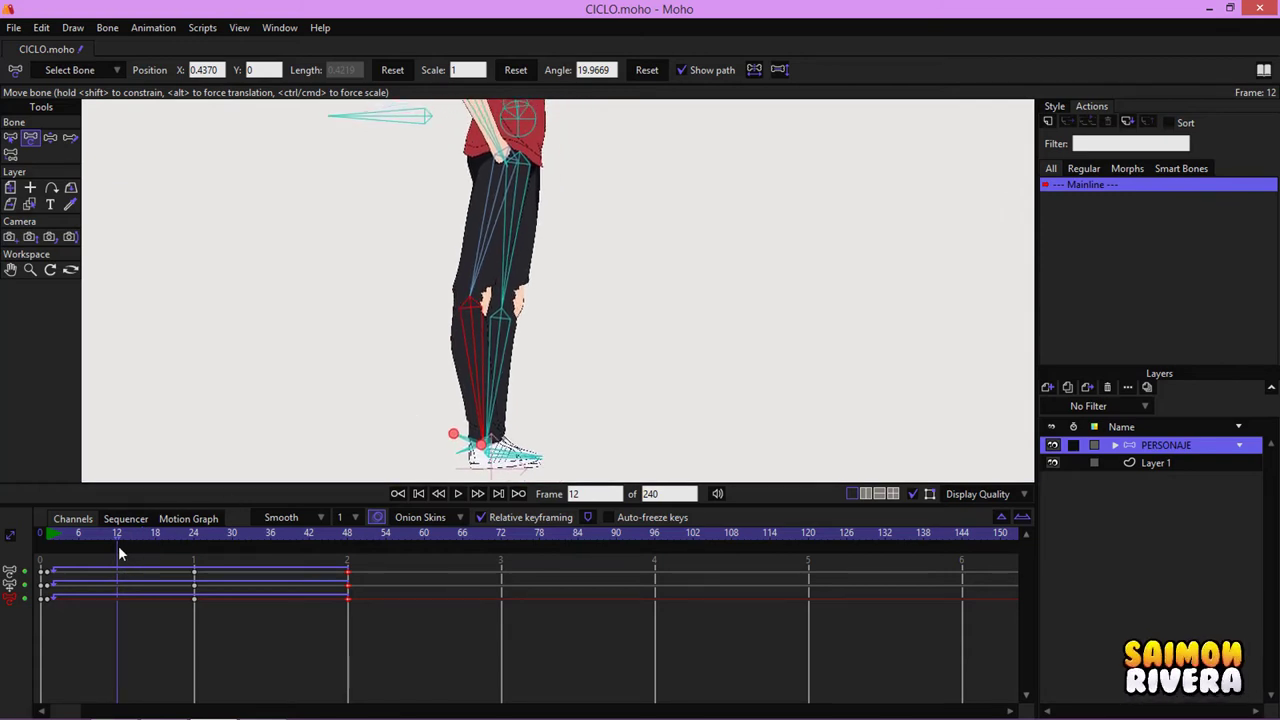
click(52, 548)
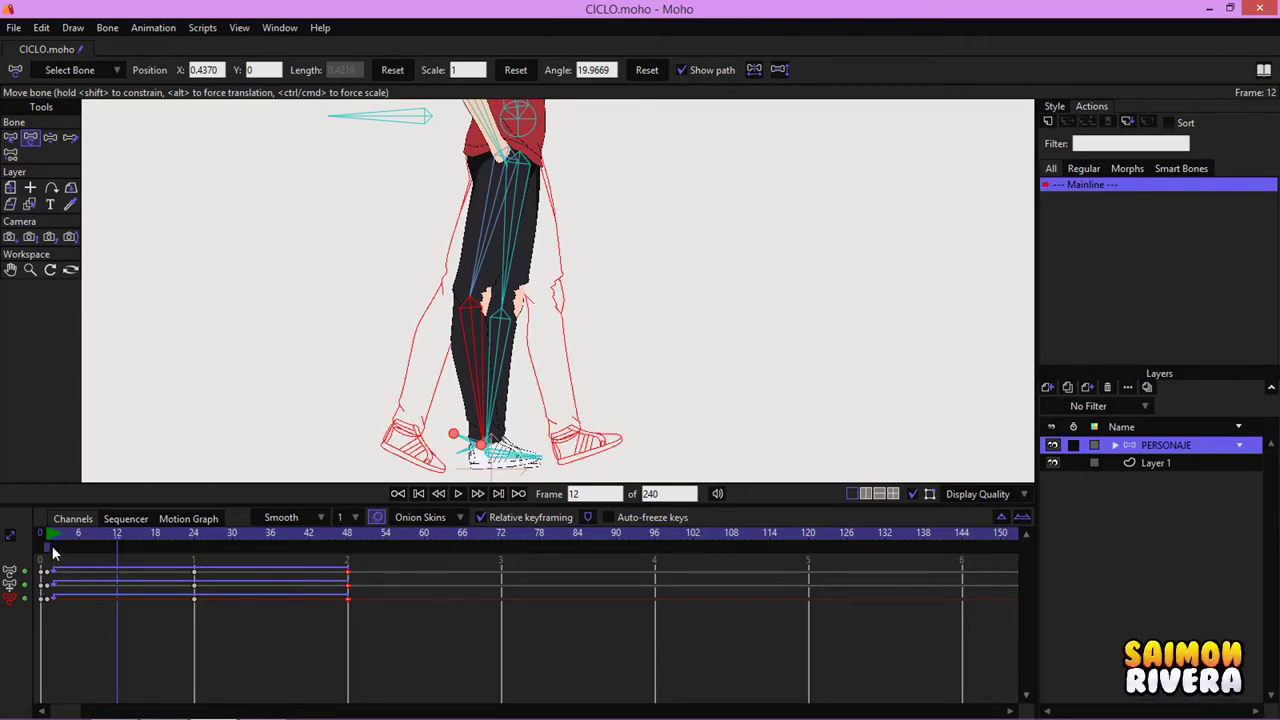
Step: Try additional onion skins at frames 6, 11, 14, 20, 30 and 36, and remove those extra markers
click(78, 548)
click(110, 548)
click(129, 548)
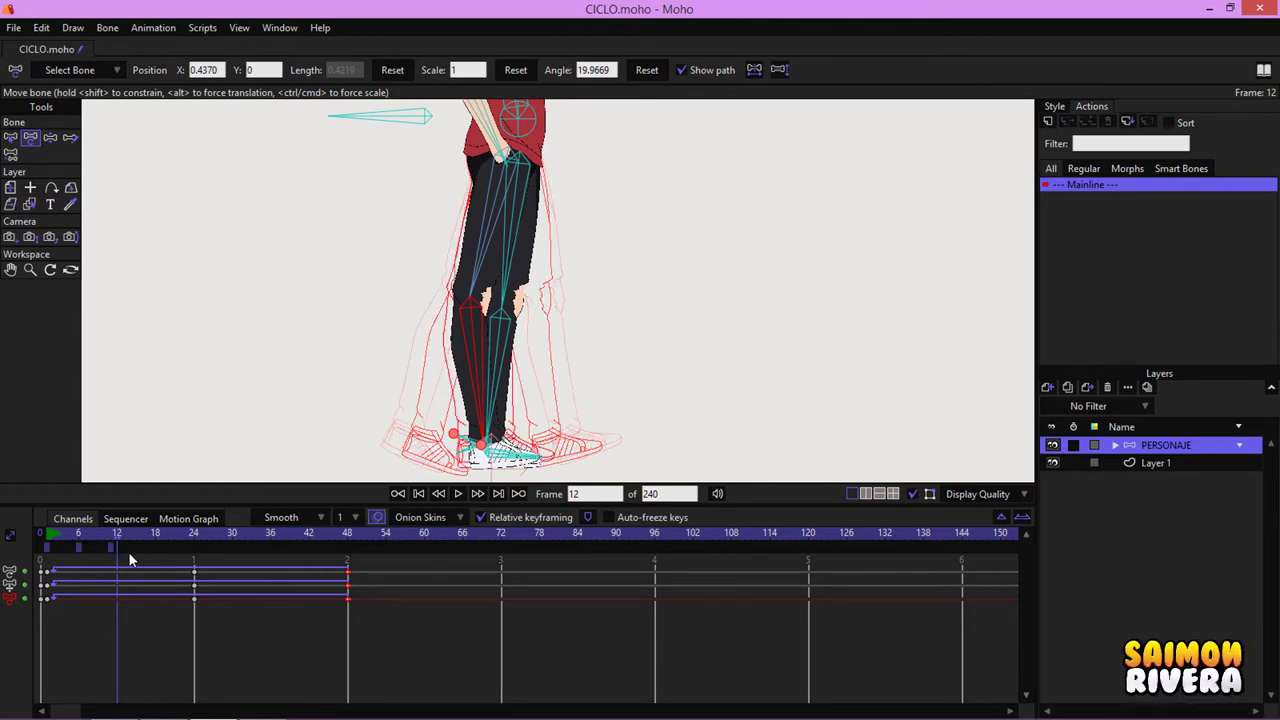
click(232, 548)
click(270, 548)
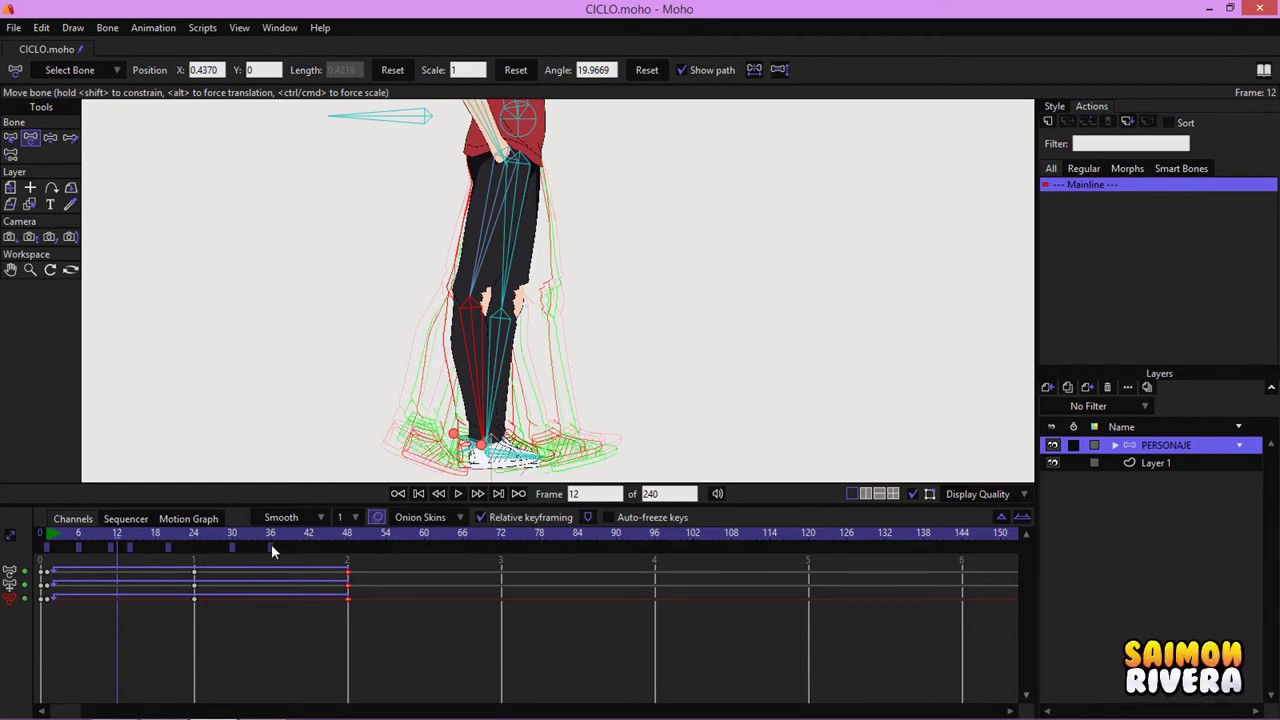
click(321, 548)
click(270, 548)
click(232, 548)
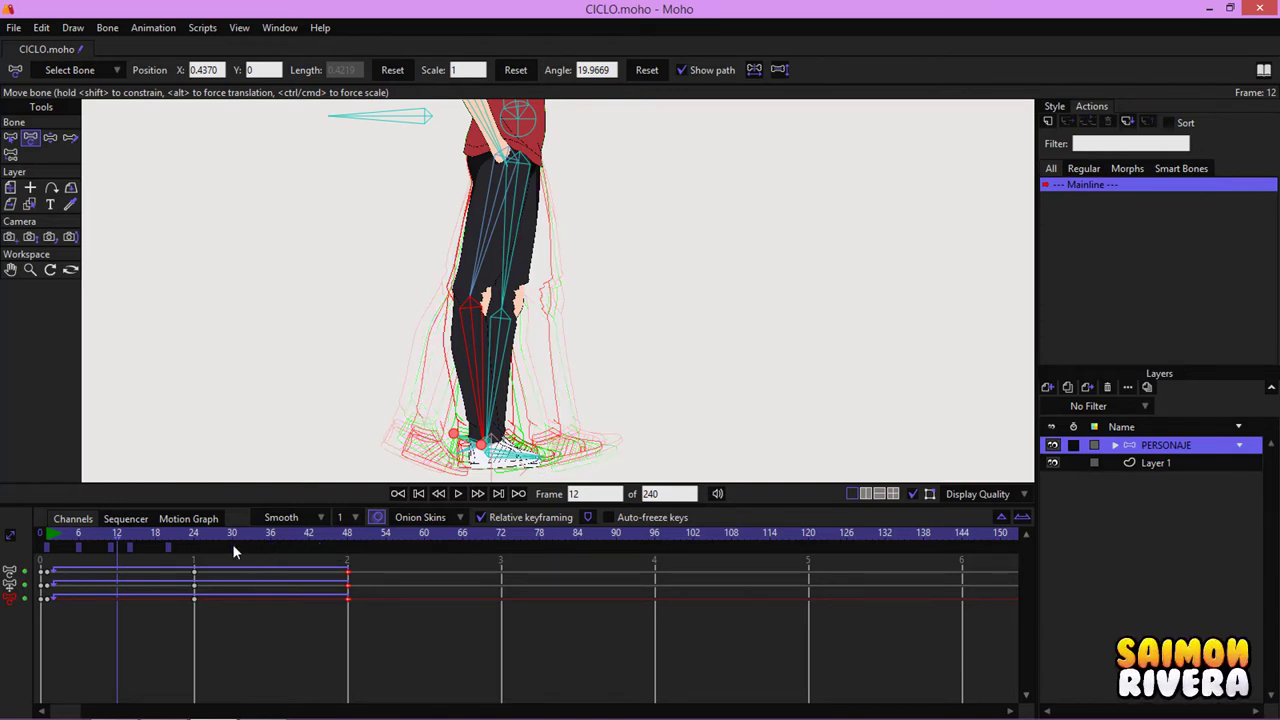
click(128, 546)
click(112, 546)
click(79, 548)
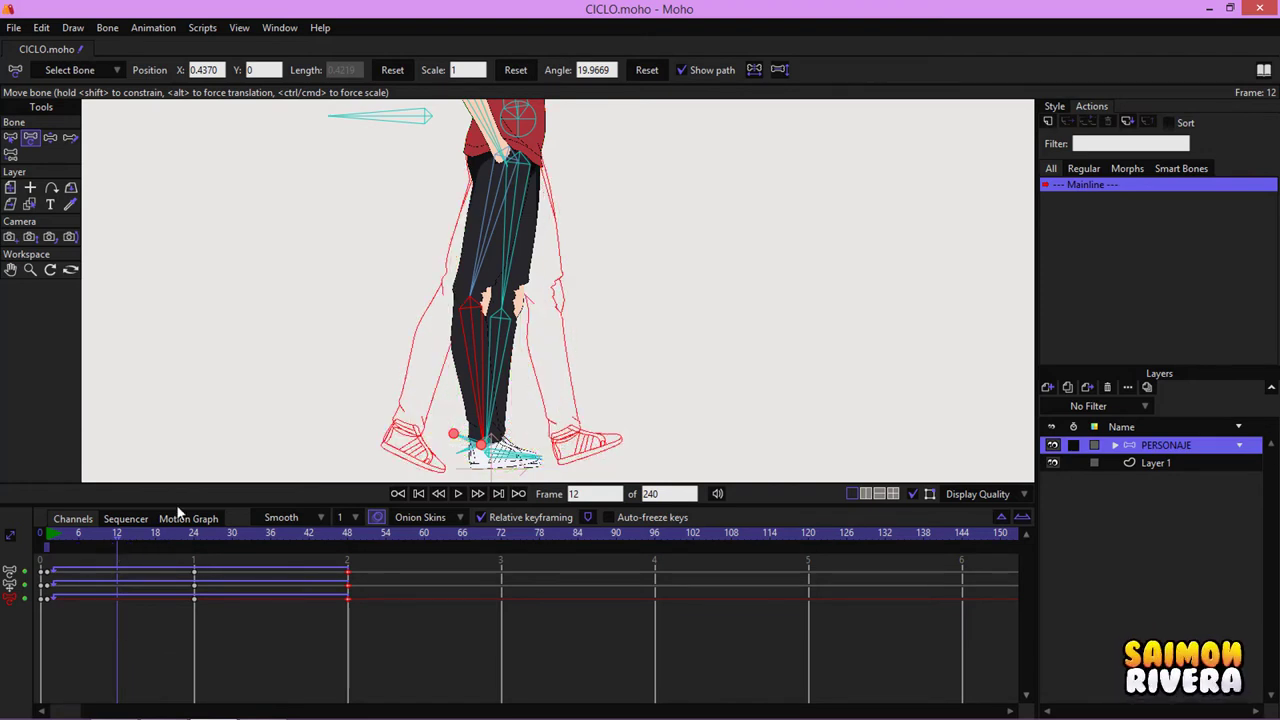
Step: Bring the knee of the passing leg forward at frame 12 by moving its shin bone with the Transform Bone tool
click(50, 137)
scroll(508, 333, up, 3)
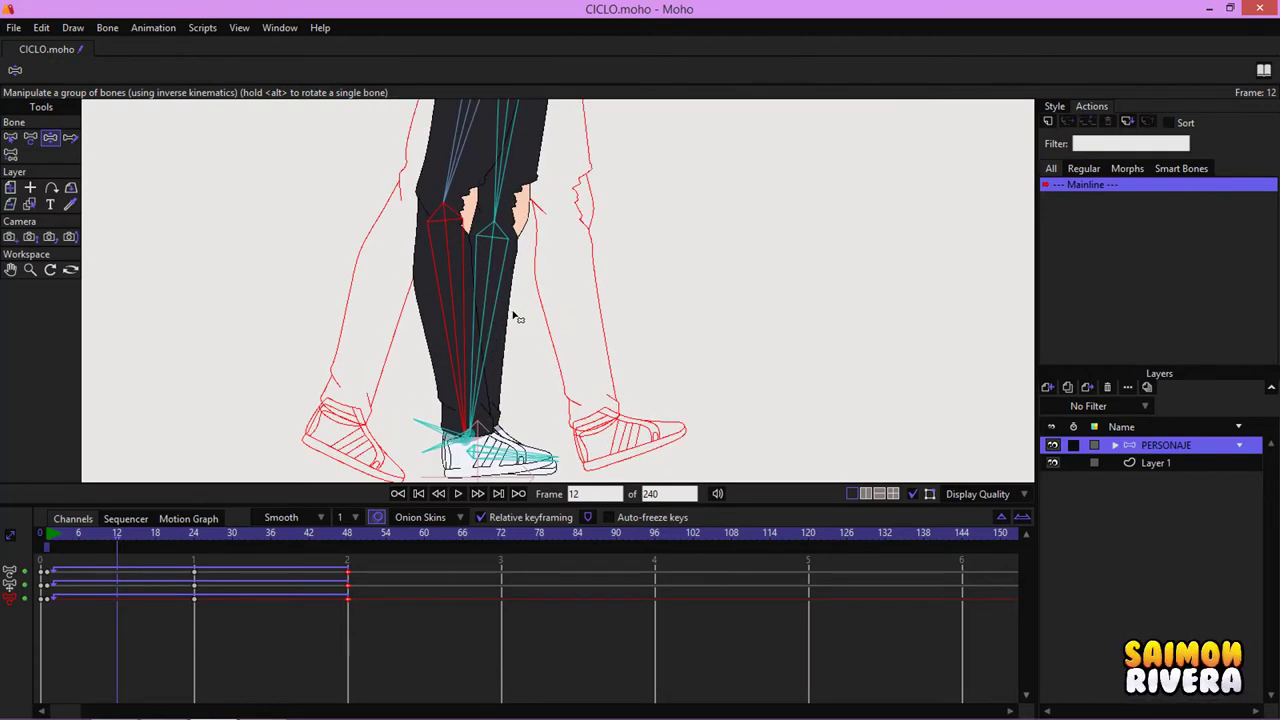
click(30, 137)
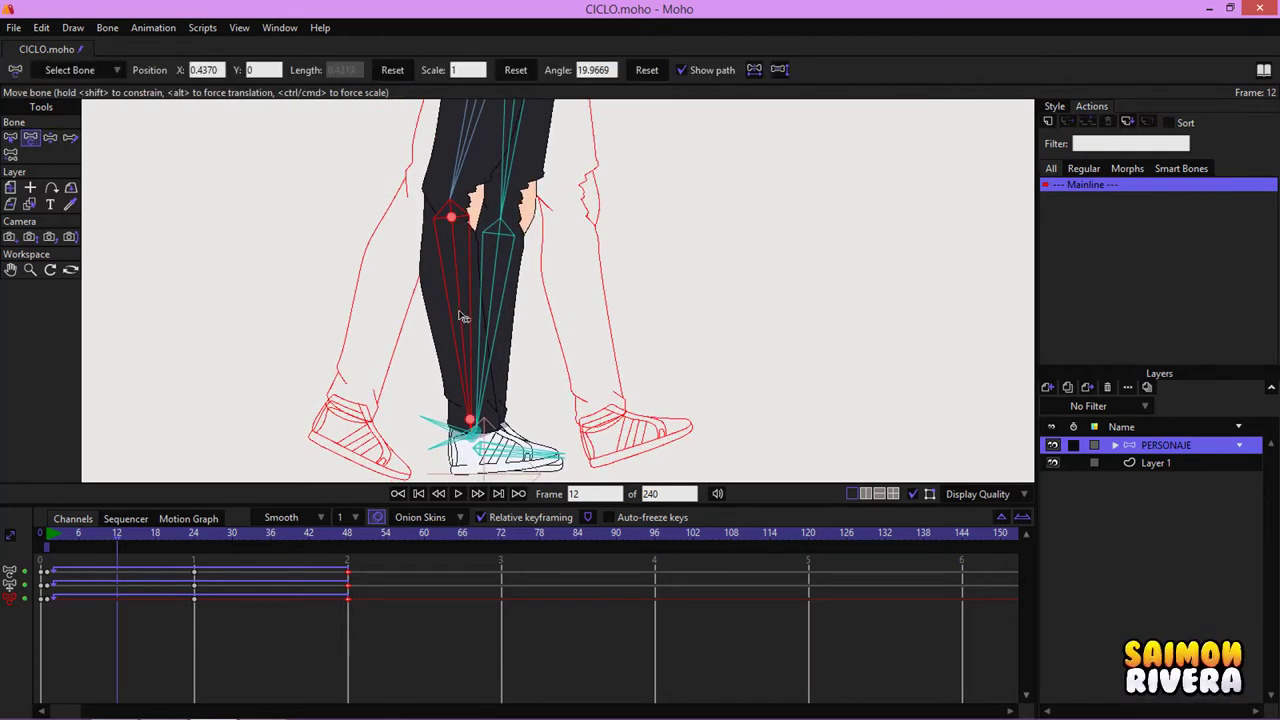
drag(460, 316, 454, 278)
Step: Lift the passing leg's foot up and back behind the standing leg at frame 12, and tilt its toes down
click(50, 137)
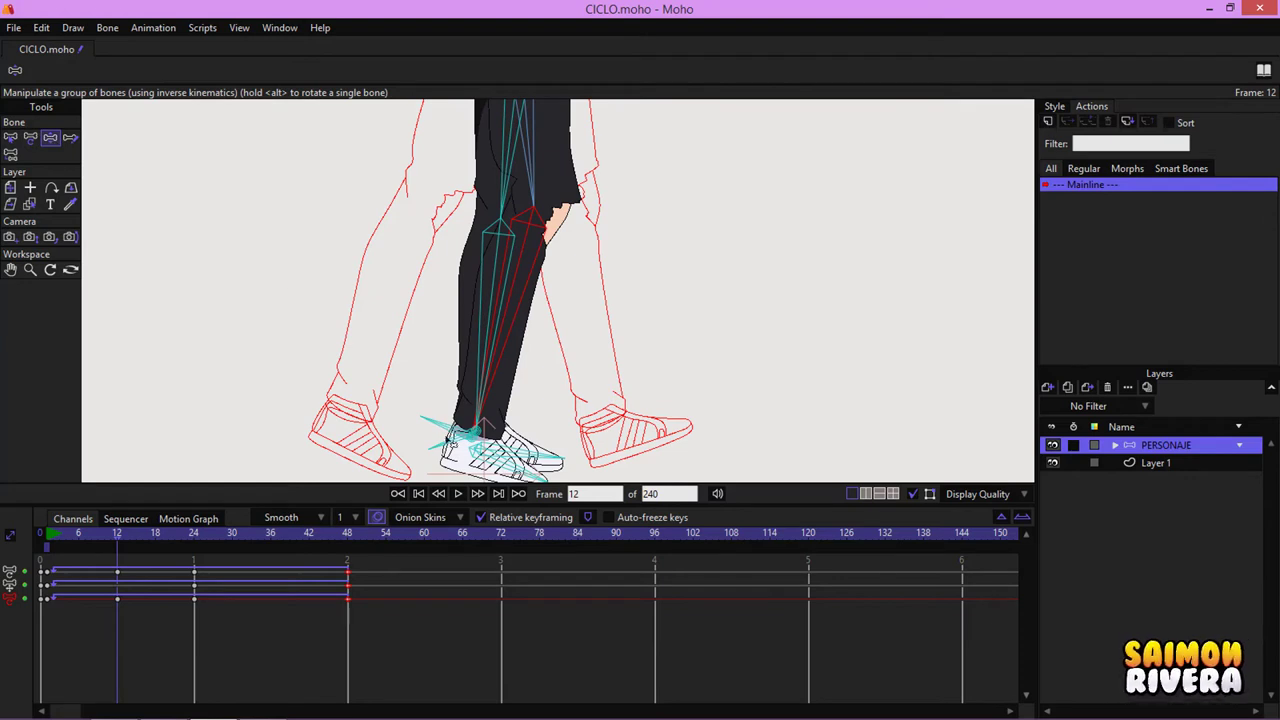
drag(452, 444, 377, 331)
drag(417, 414, 401, 421)
drag(396, 339, 393, 331)
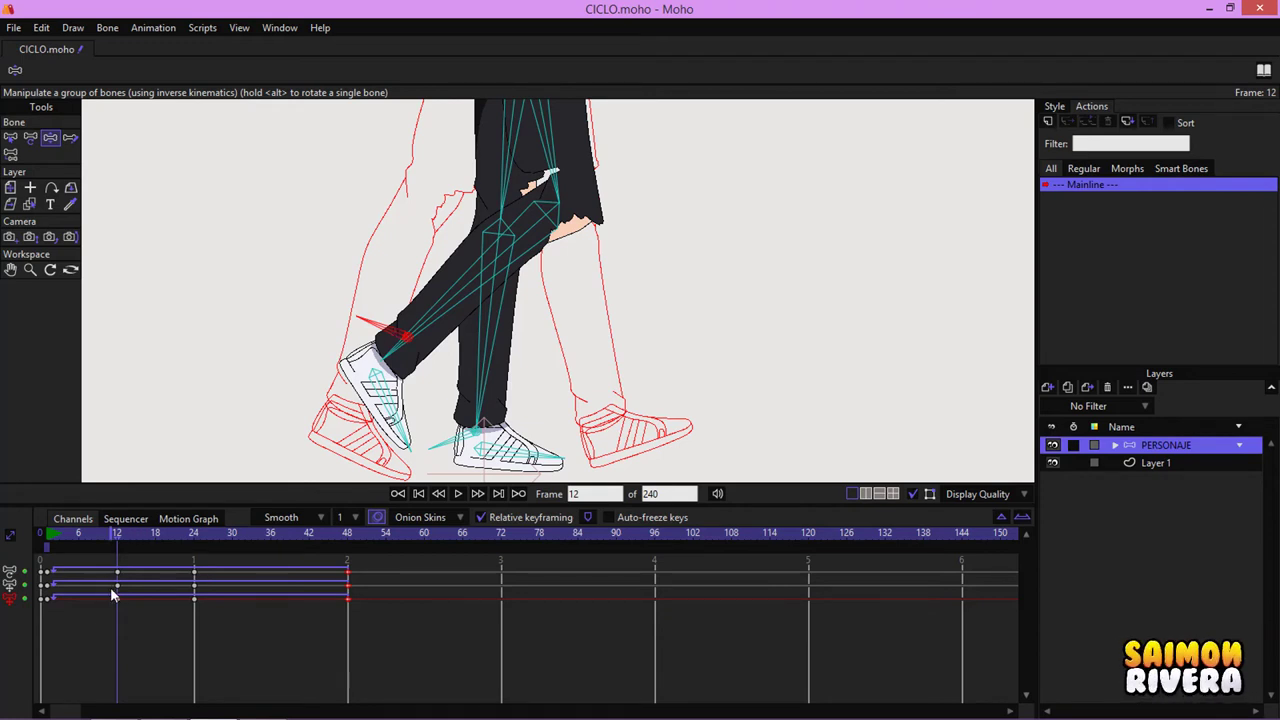
Step: Go to frame 36 and replace the frame 1 onion skin with one of frame 12
click(270, 534)
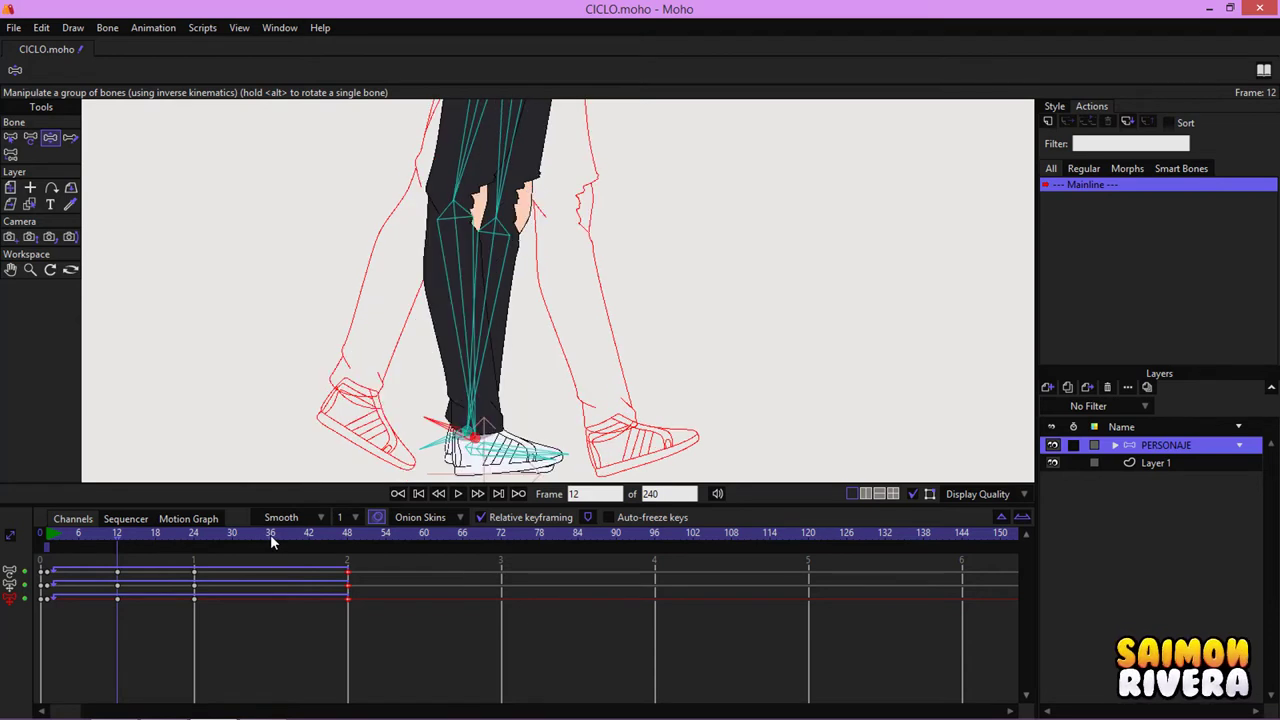
click(201, 550)
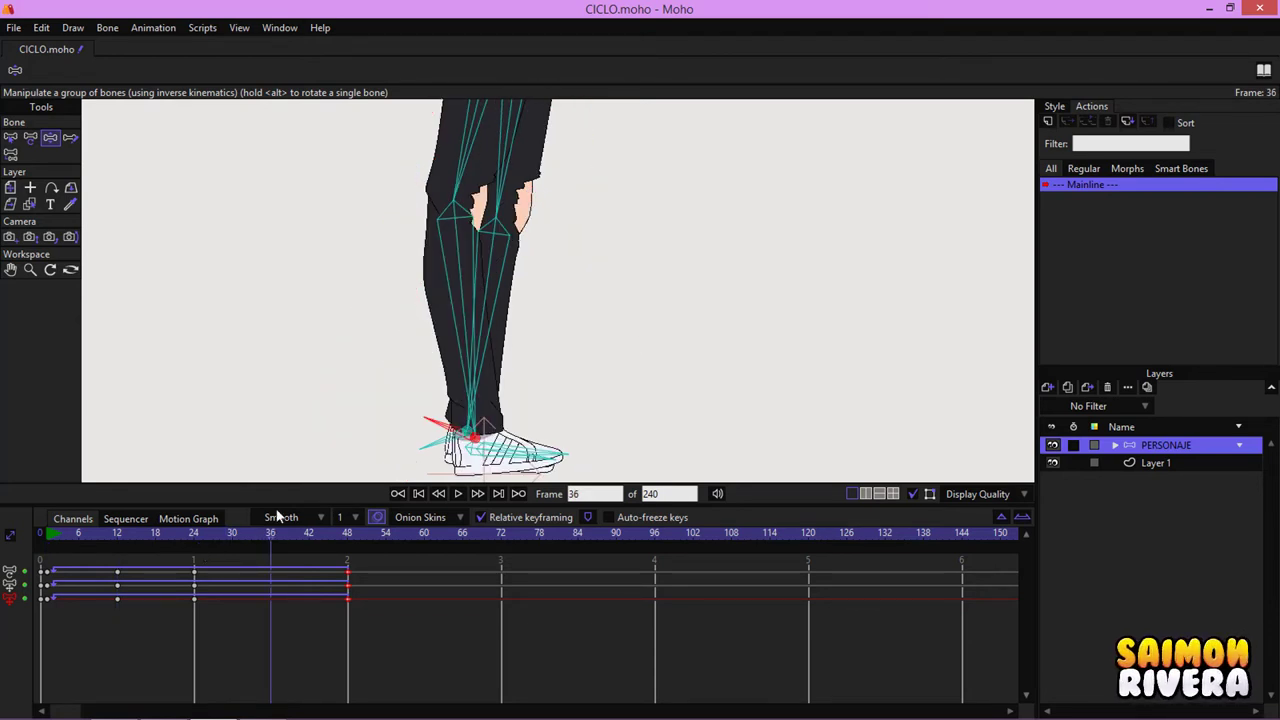
click(118, 549)
drag(621, 316, 603, 335)
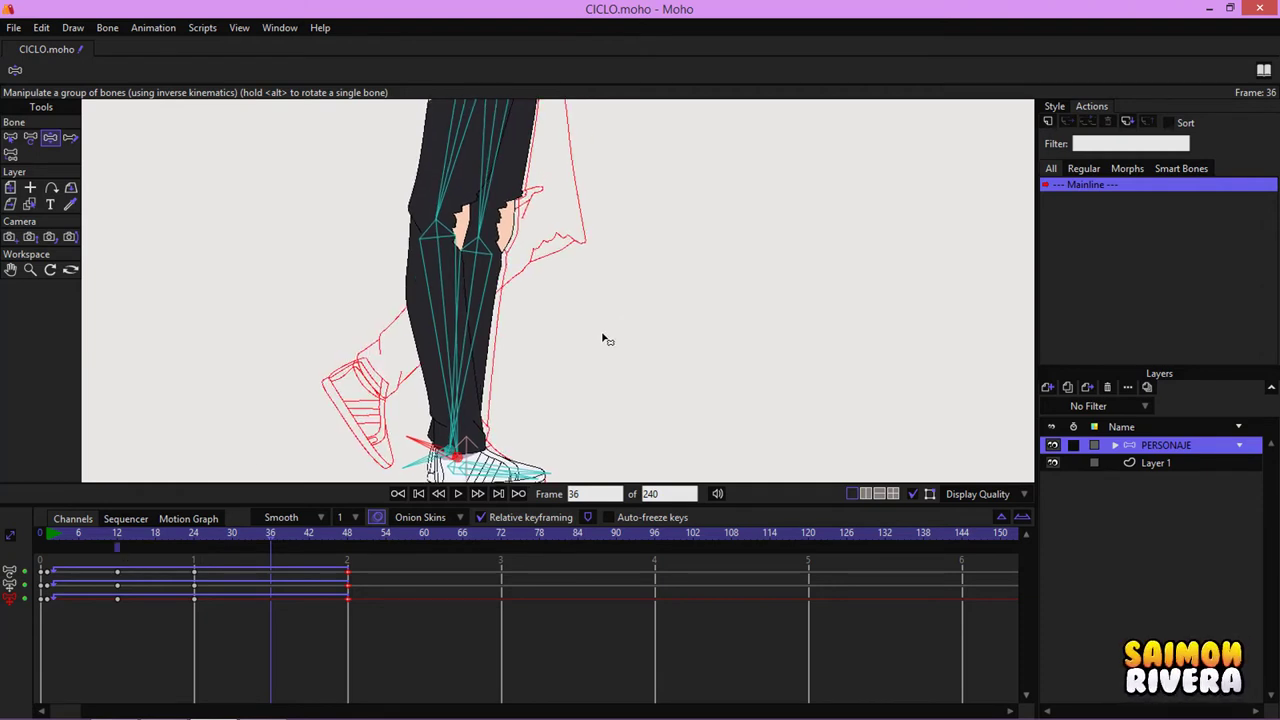
scroll(546, 353, down, 2)
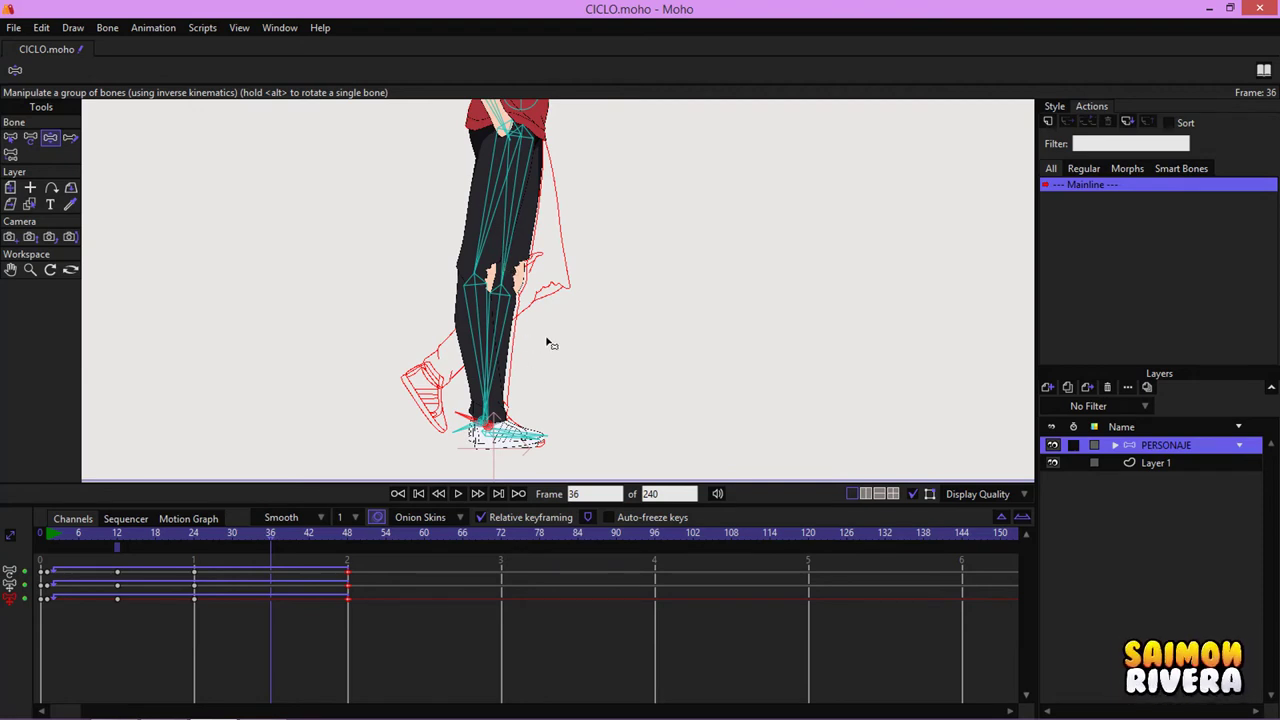
Step: Try turning off the Draw behind option for onion skins and turn it back on
click(407, 517)
click(401, 636)
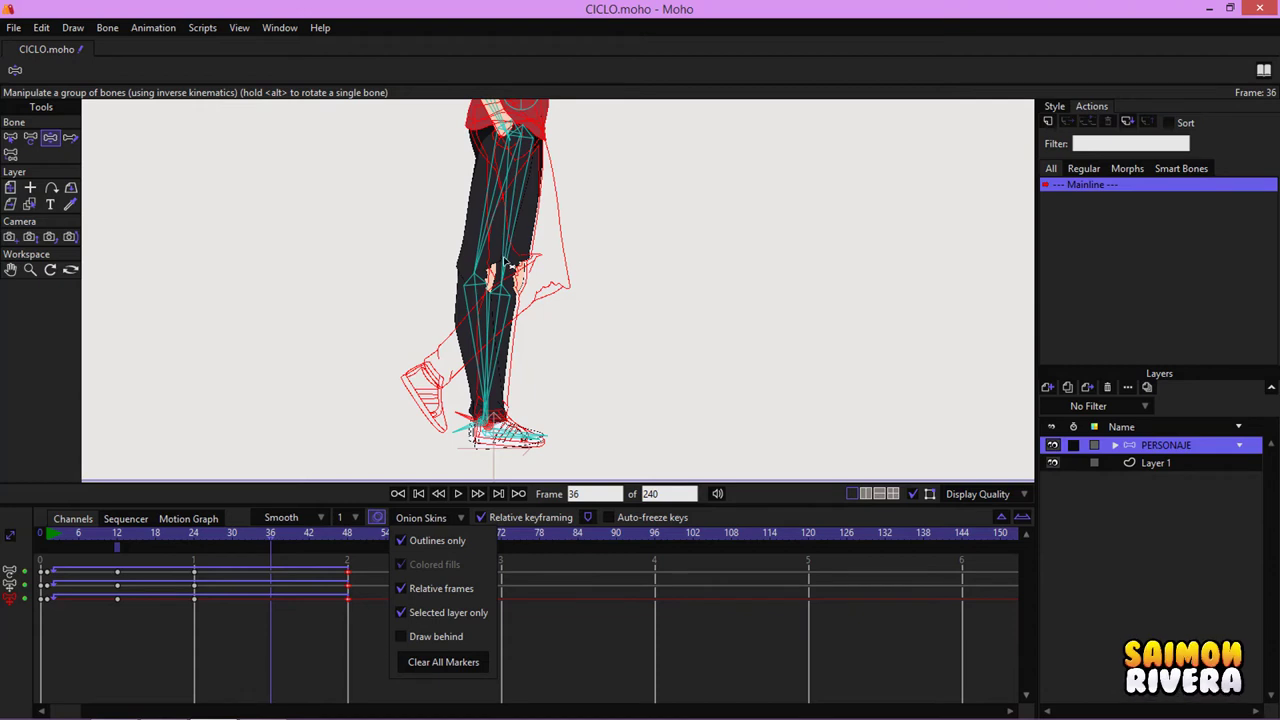
click(405, 630)
Step: Bring the rear knee forward at frame 36 by moving its shin bone with the Transform Bone tool
drag(552, 408, 557, 397)
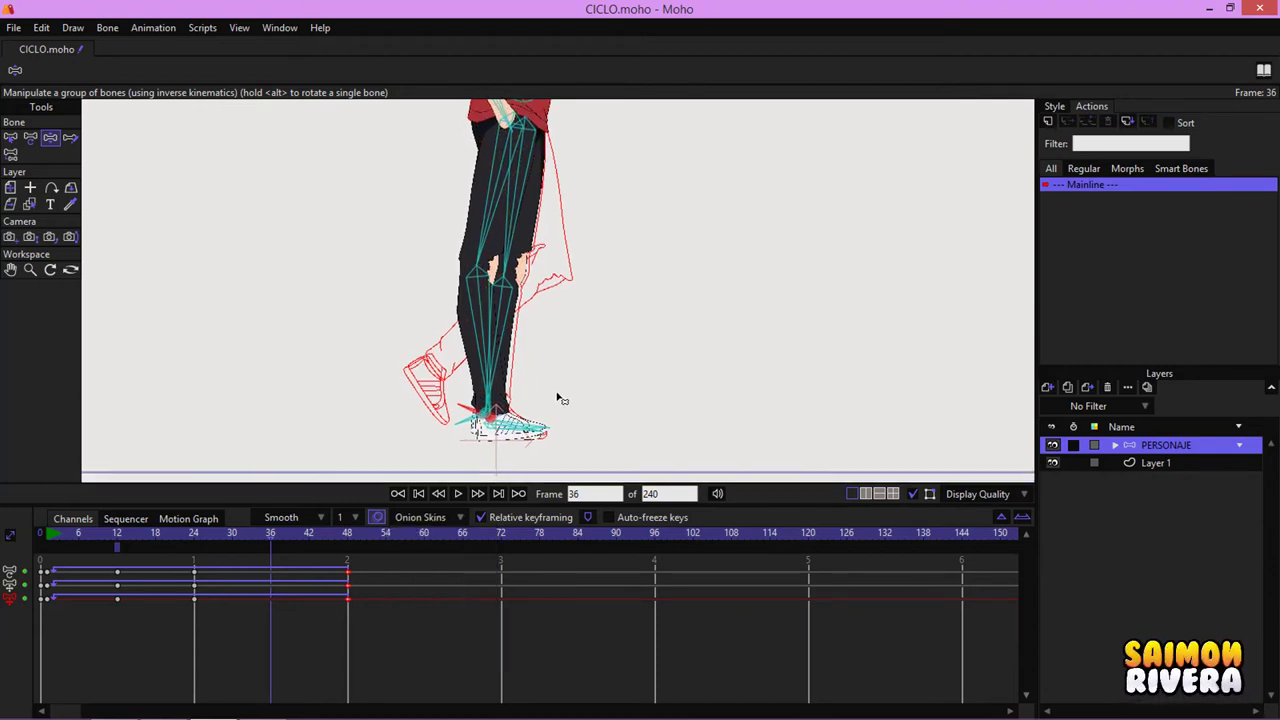
scroll(546, 408, up, 2)
click(30, 137)
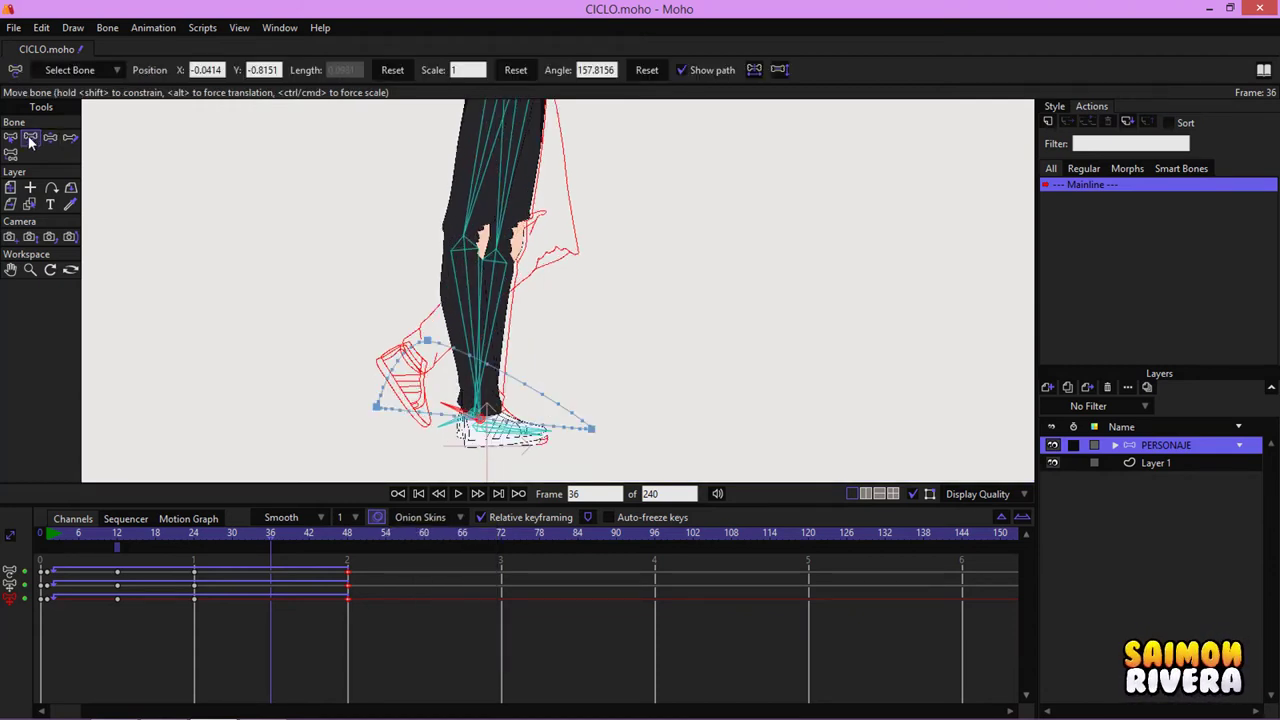
click(468, 217)
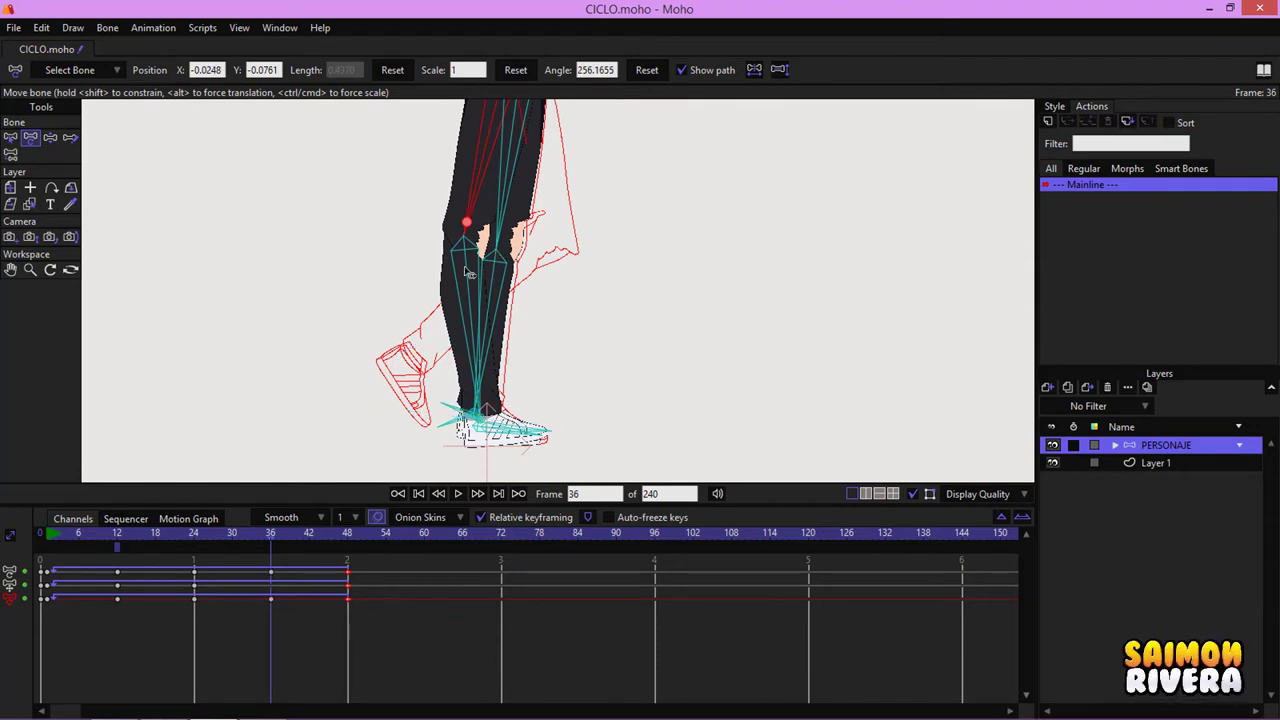
click(468, 292)
drag(469, 294, 448, 290)
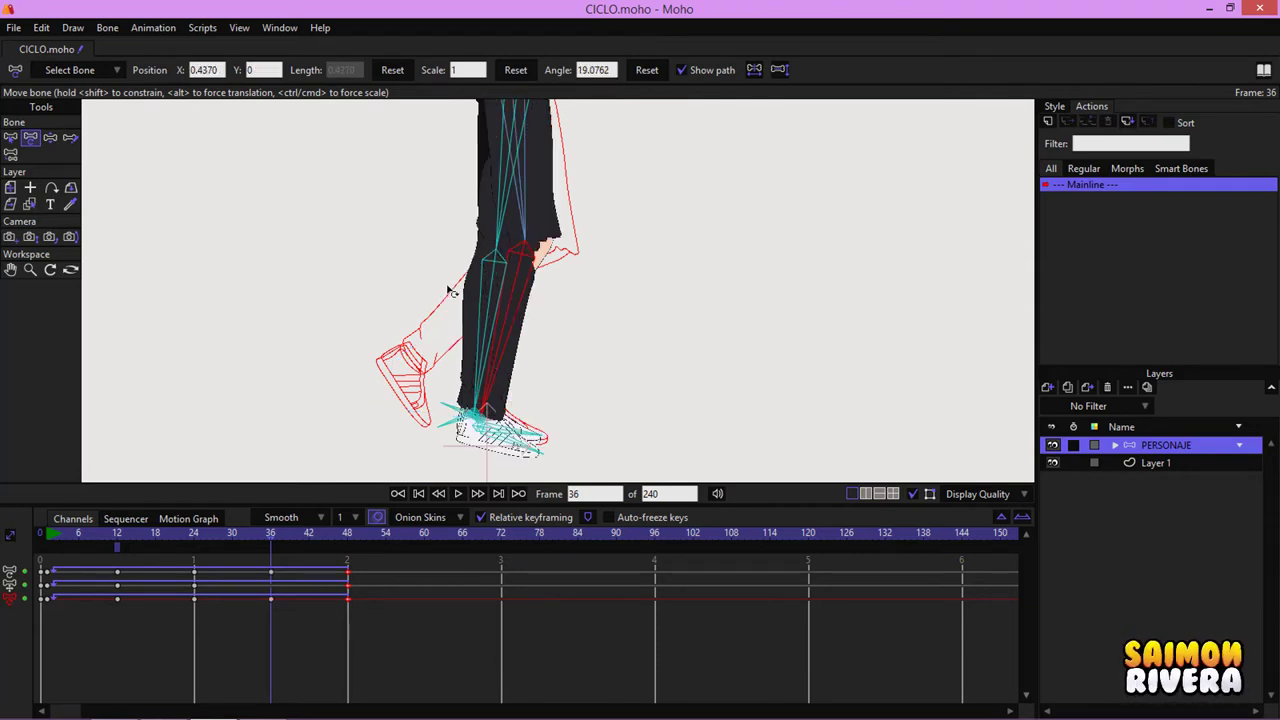
Step: Lower the standing foot at frame 36 and lift the passing leg's foot up and back behind it with Manipulate Bones
click(49, 138)
mouse_move(470, 422)
mouse_down()
mouse_move(429, 386)
mouse_move(489, 415)
mouse_move(408, 420)
mouse_move(375, 410)
mouse_move(378, 398)
mouse_move(450, 418)
mouse_move(465, 437)
mouse_up()
drag(625, 277, 622, 408)
scroll(623, 411, down, 3)
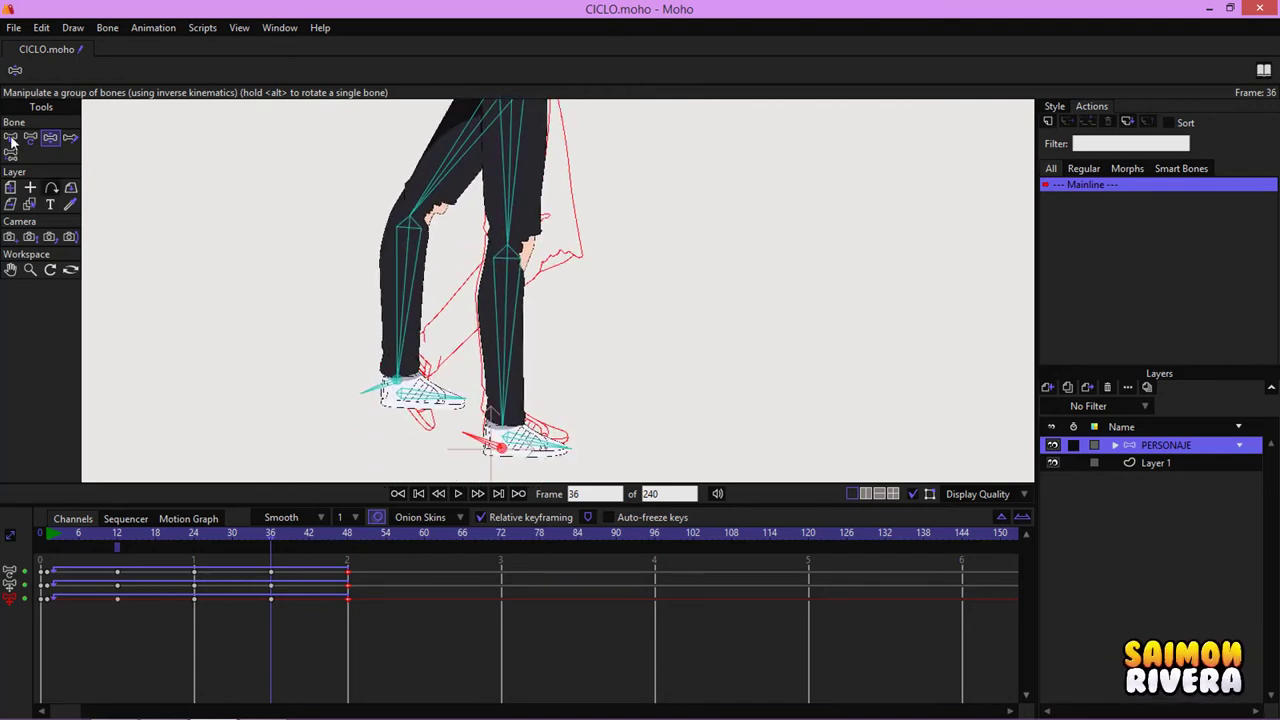
Step: Swing the passing leg's knee forward at frame 36 by its shin bone, and shift its foot toward the frame 12 onion skin
click(30, 137)
drag(407, 266, 277, 243)
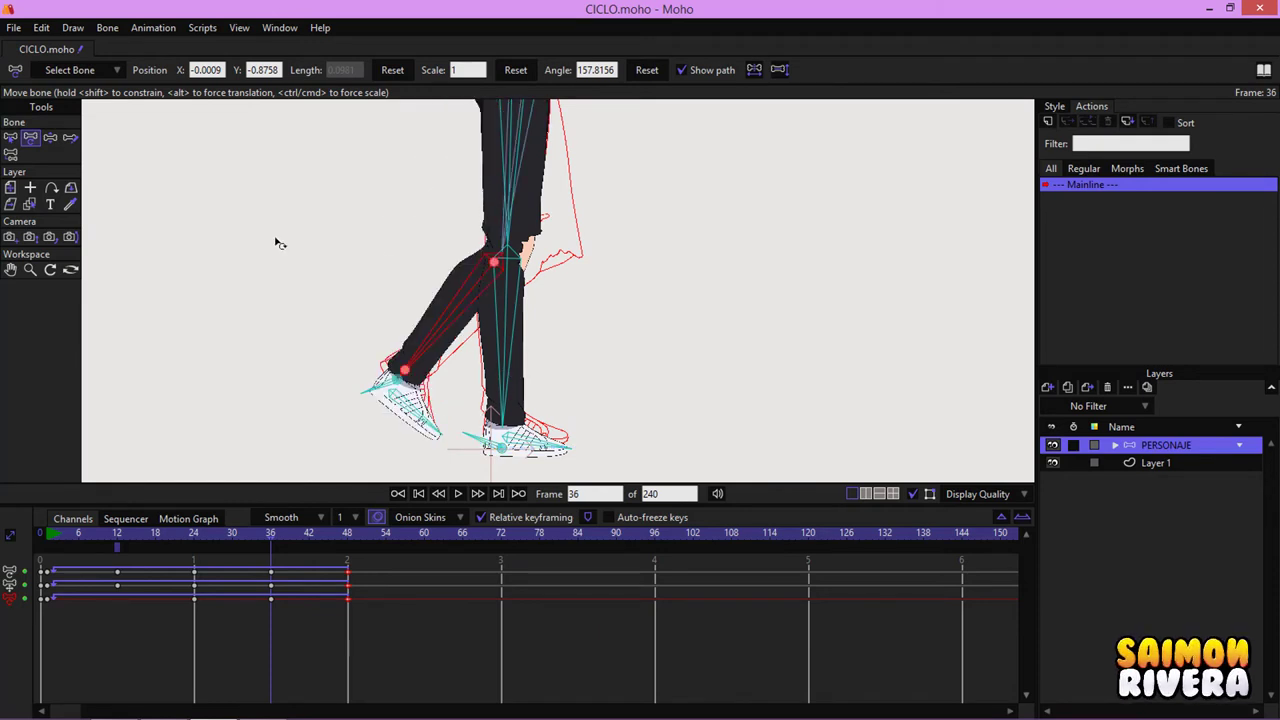
click(49, 138)
drag(366, 376, 430, 382)
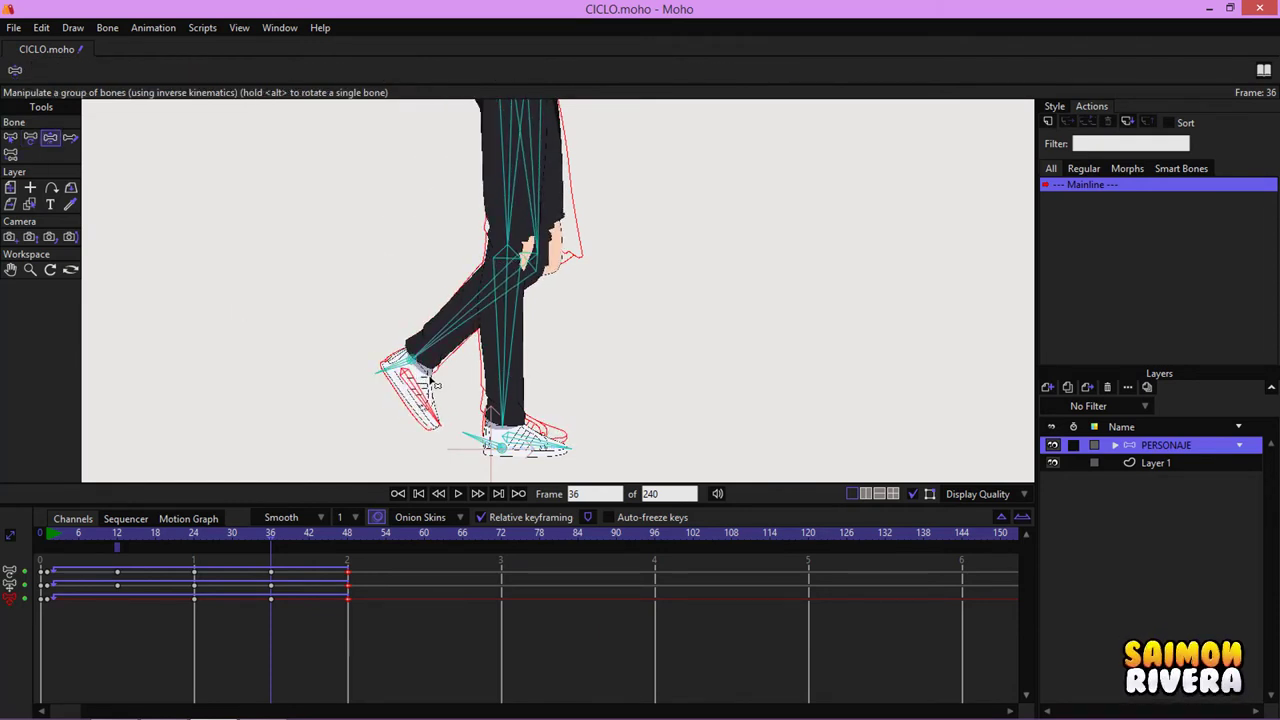
Step: Refine the passing leg's foot position and toe tilt at frame 36 to match the onion skin outline
scroll(508, 199, up, 4)
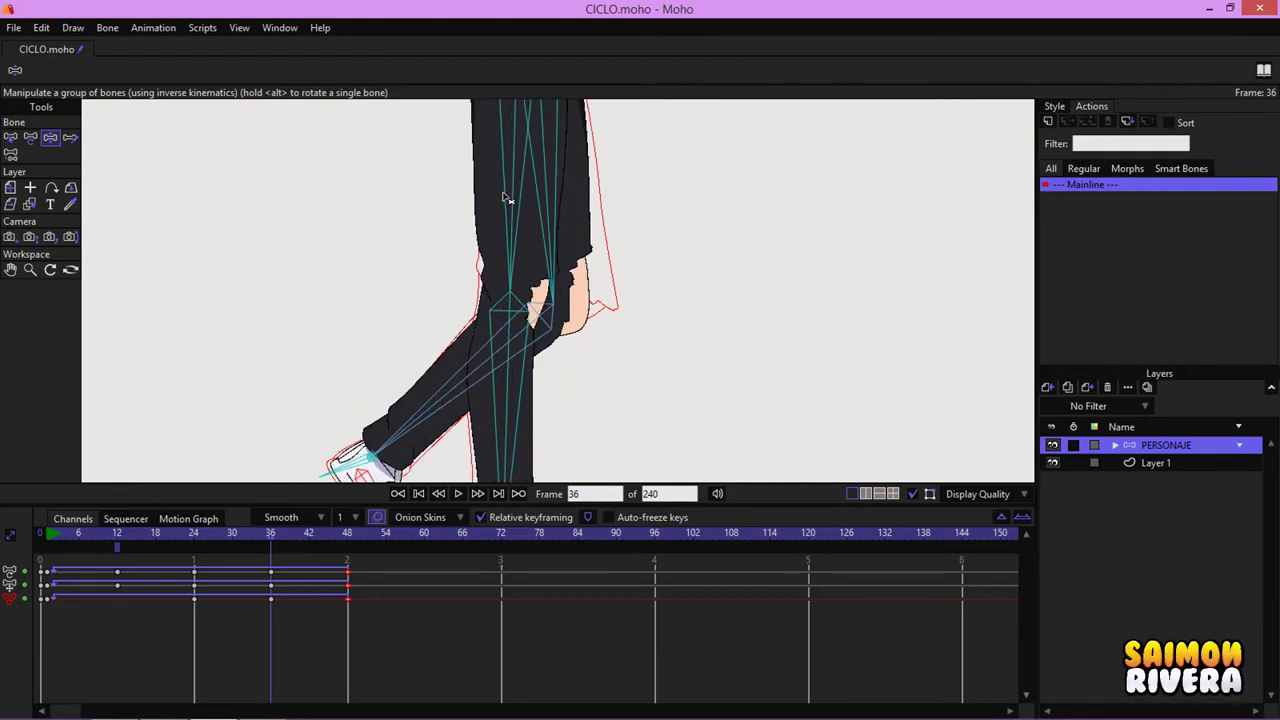
drag(536, 349, 572, 246)
scroll(484, 291, up, 2)
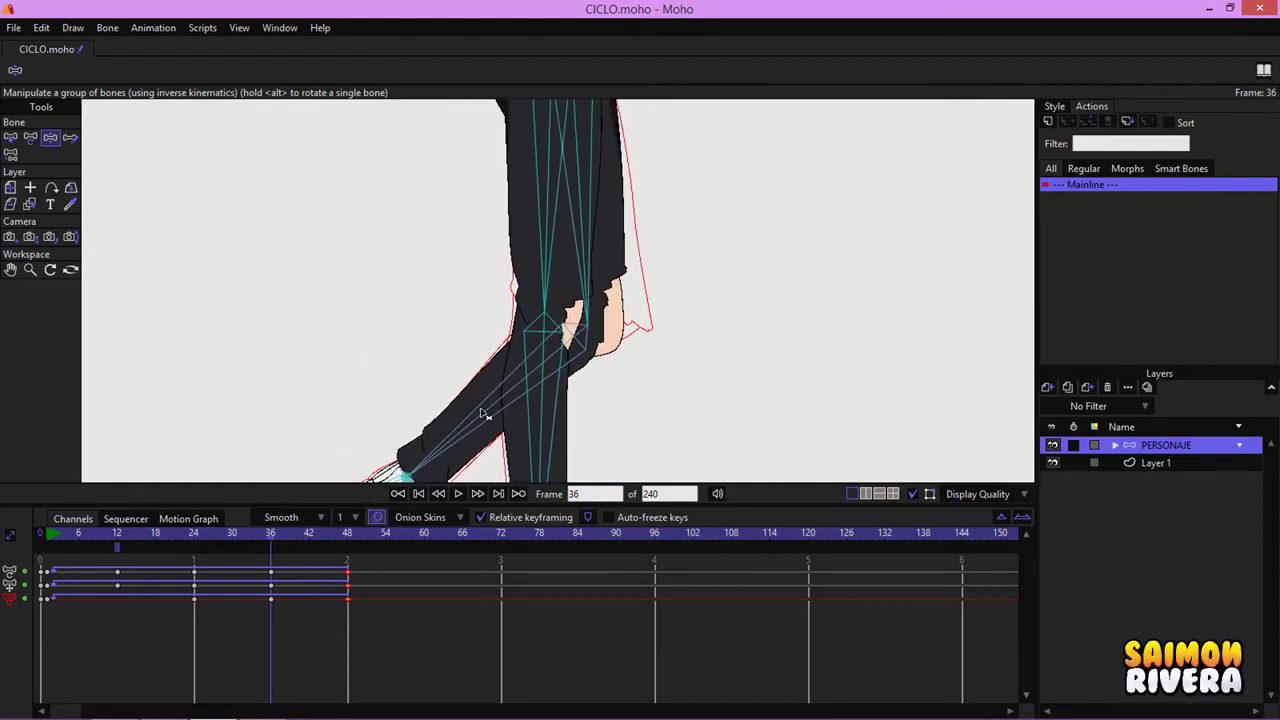
scroll(532, 297, down, 1)
drag(530, 293, 544, 263)
mouse_move(417, 384)
mouse_down()
mouse_move(428, 376)
mouse_move(418, 386)
mouse_up()
drag(500, 345, 517, 248)
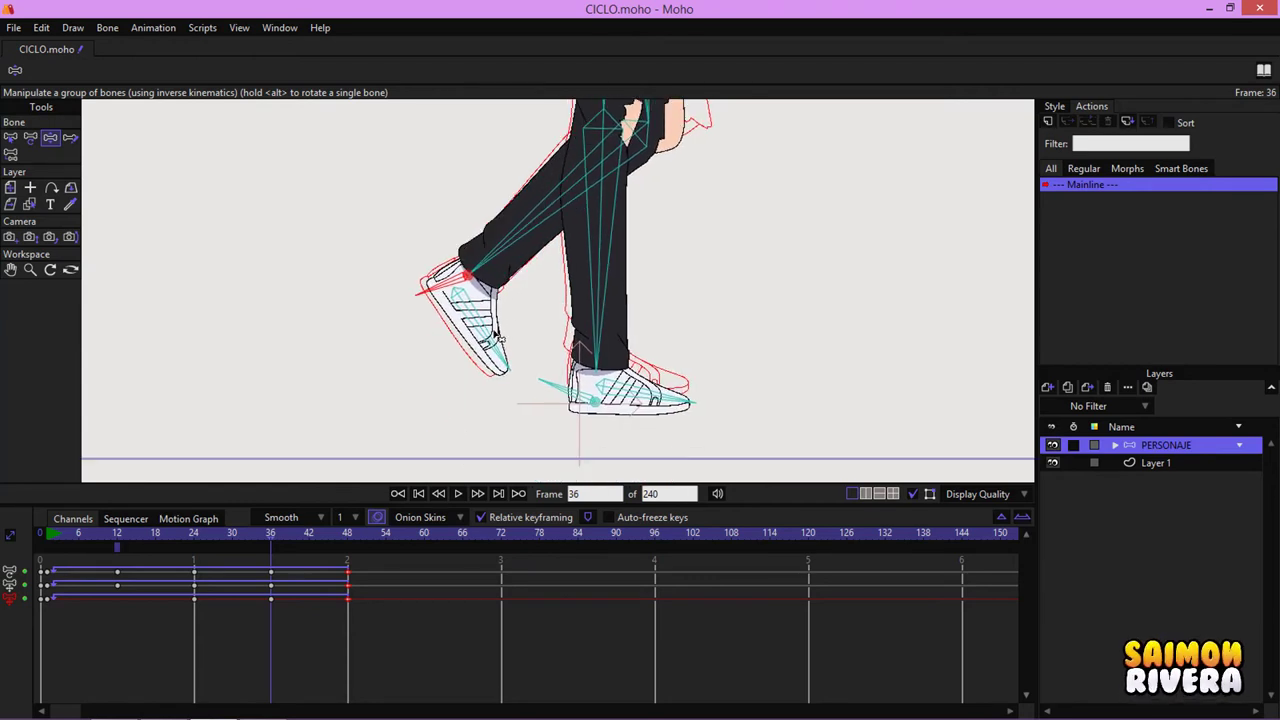
click(493, 331)
Step: Examine the planted foot in the frame 12 pose and scrub the leg motion up to frame 40
click(118, 535)
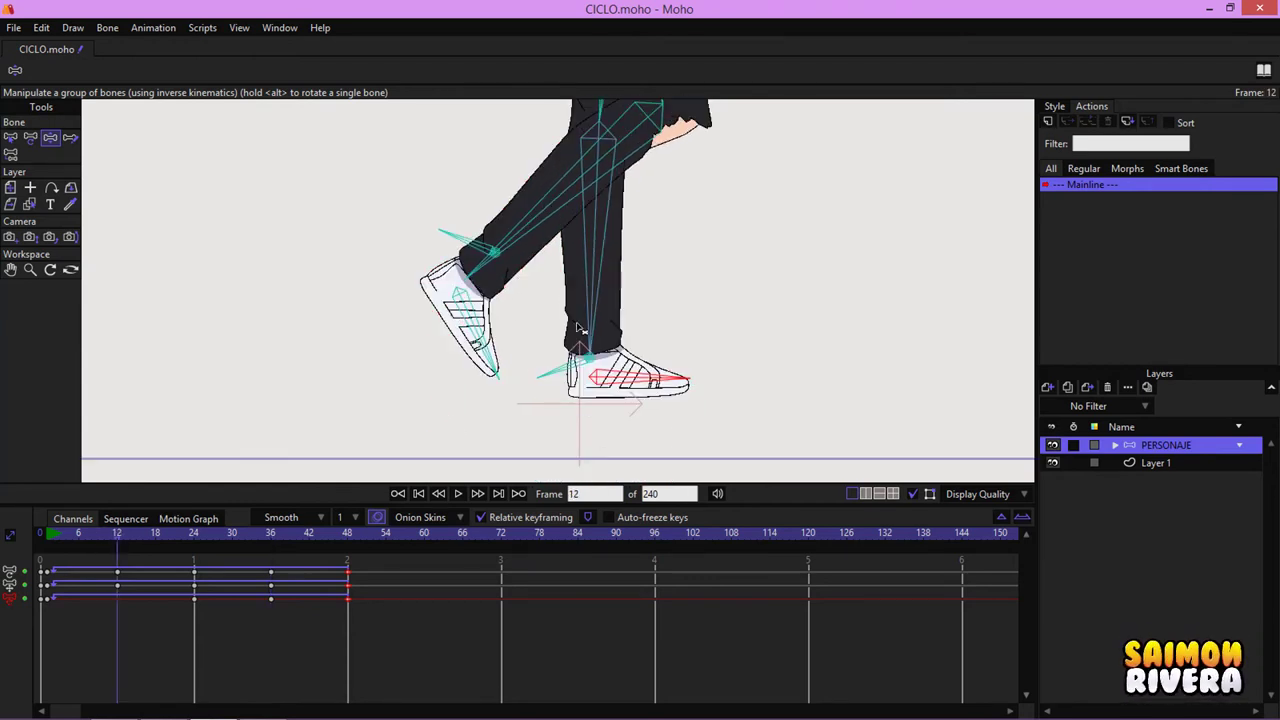
drag(583, 292, 545, 480)
drag(547, 361, 553, 223)
click(556, 408)
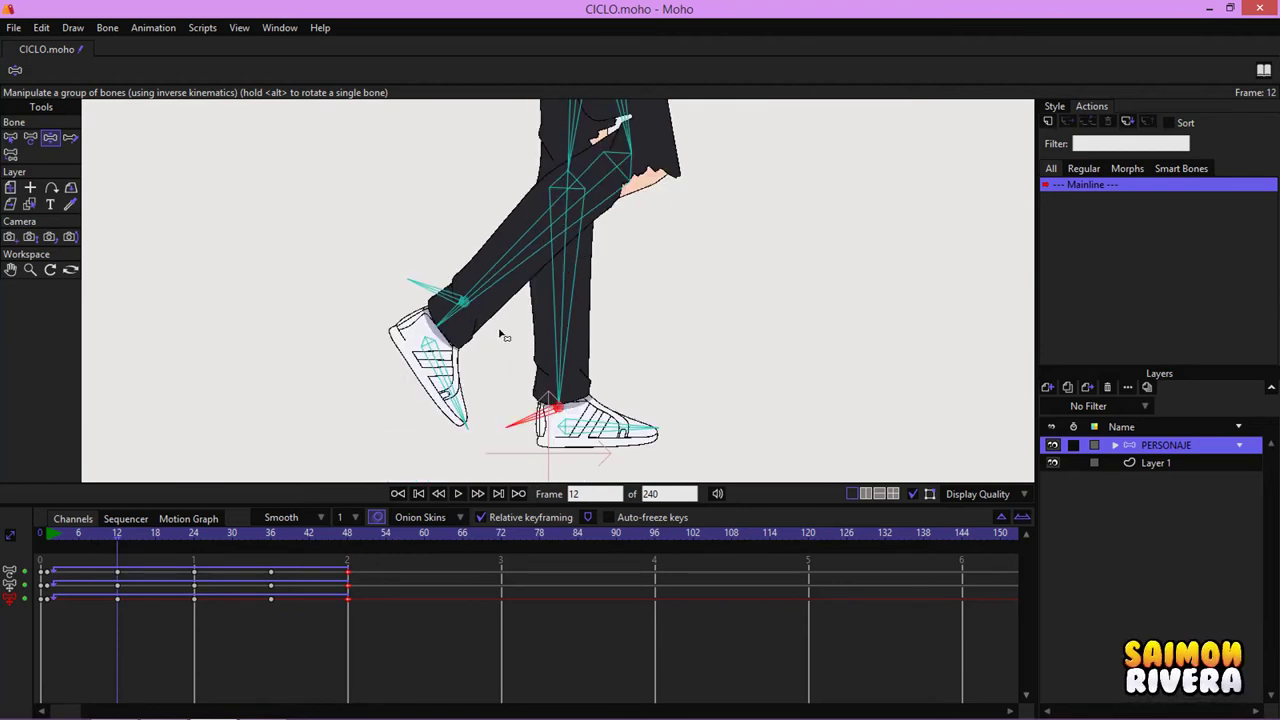
scroll(436, 402, down, 2)
drag(61, 536, 296, 531)
Step: Turn off Relative frames and Selected layer only for onion skins, trying colored fills before returning to outlines only
click(453, 517)
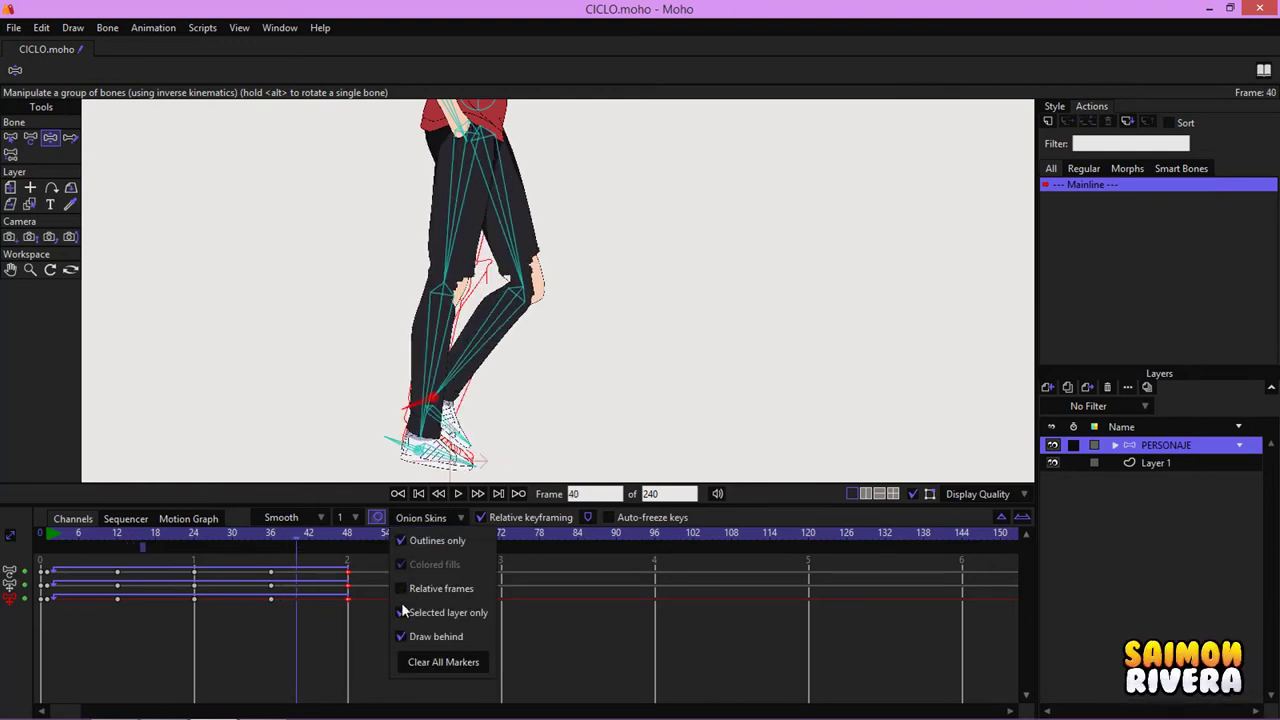
click(401, 540)
scroll(563, 357, down, 2)
click(410, 517)
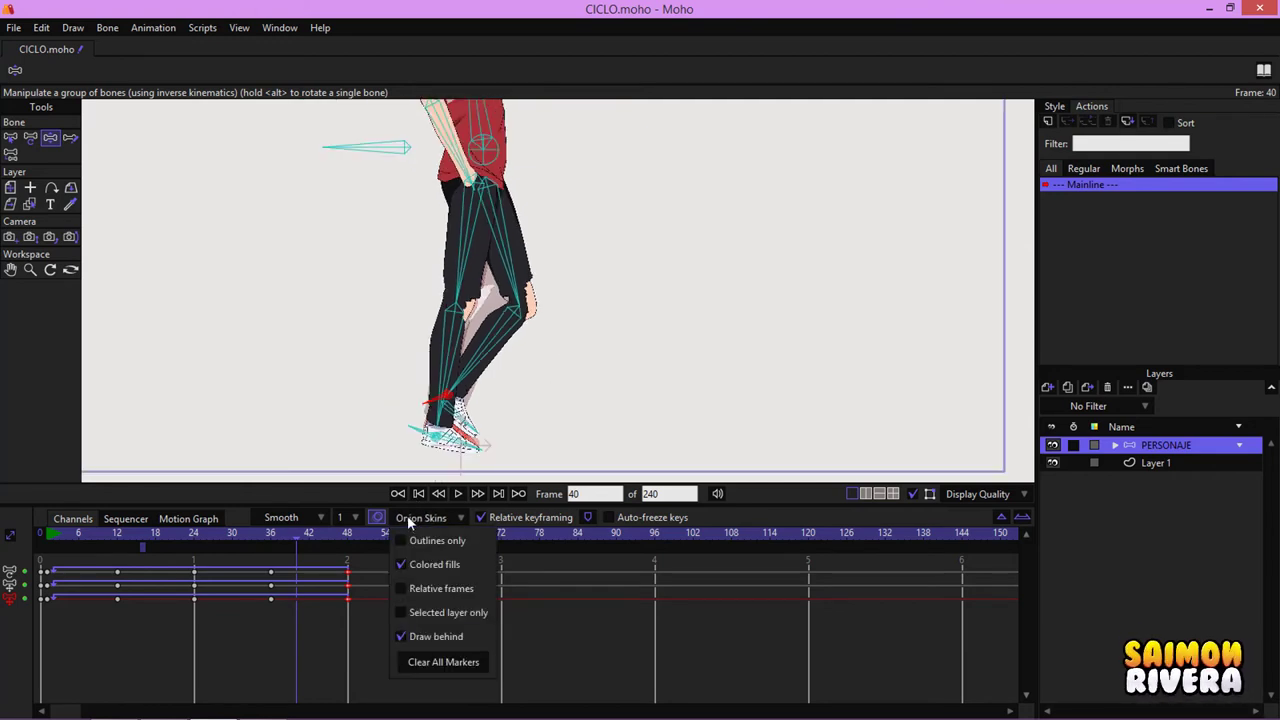
click(408, 534)
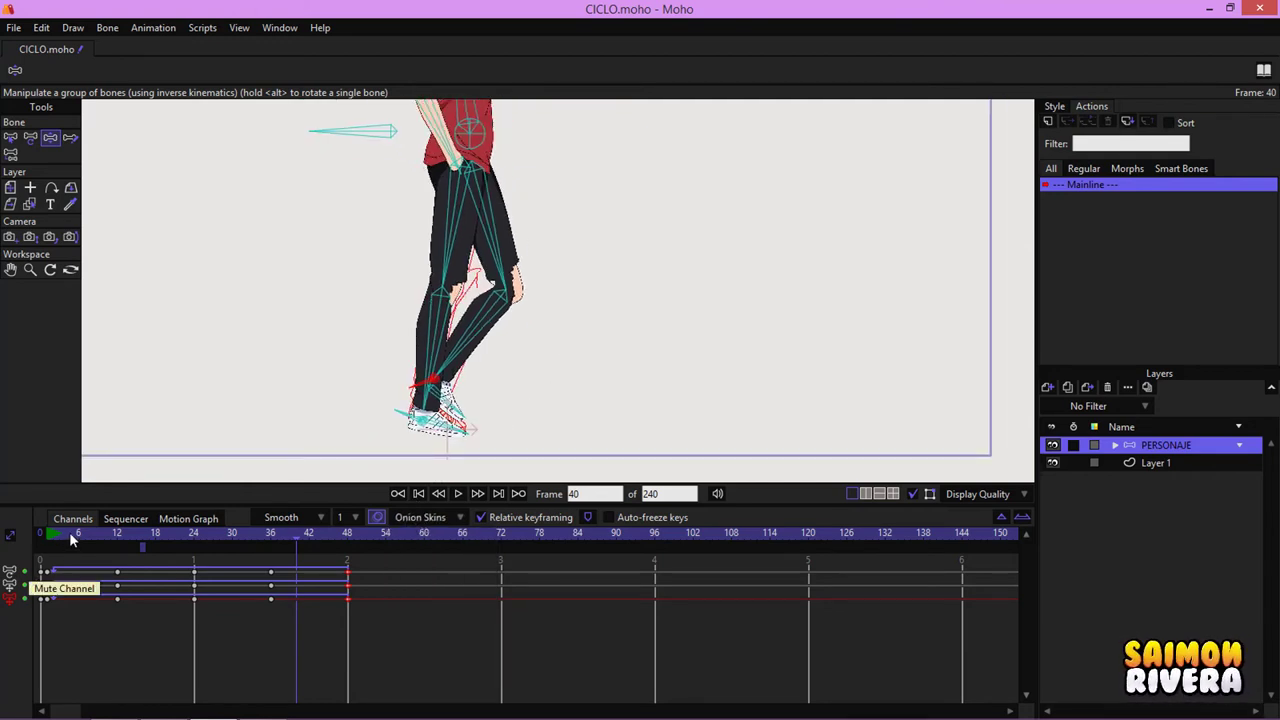
Step: Try onion skins at frames 1 and 12 and compare them with the leg poses from frame 24 to frame 50
drag(69, 532, 197, 540)
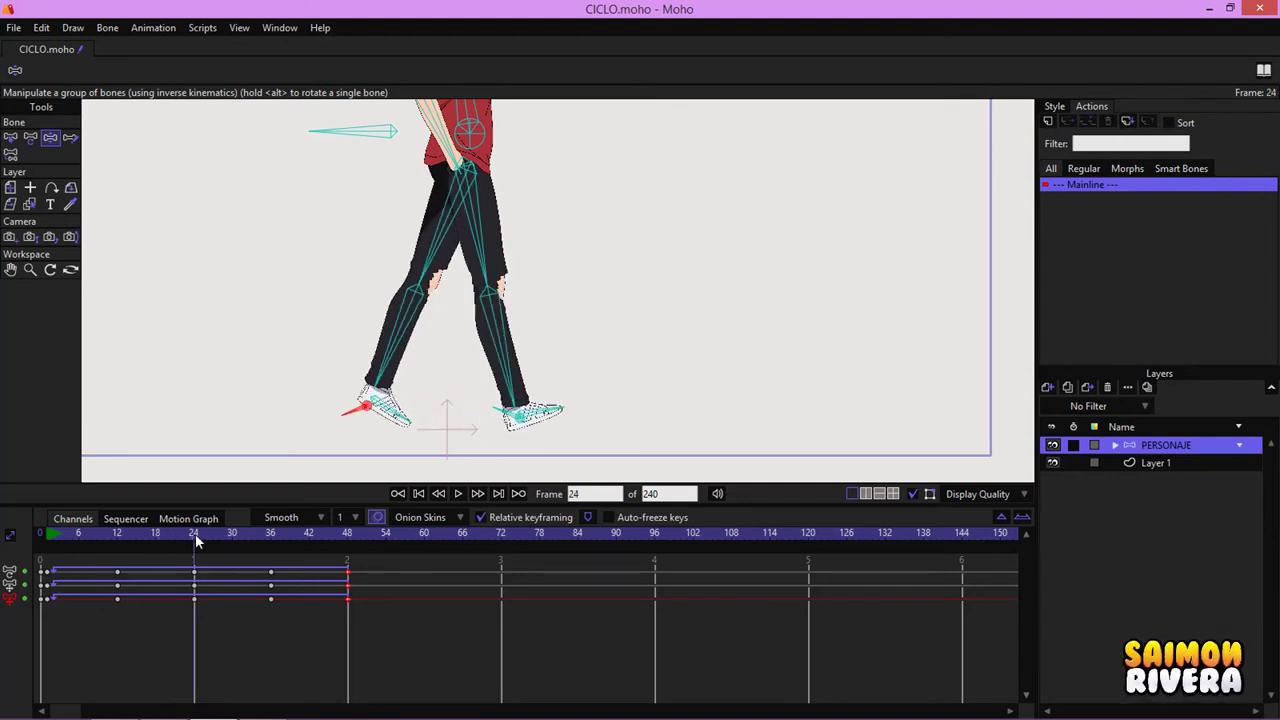
click(117, 548)
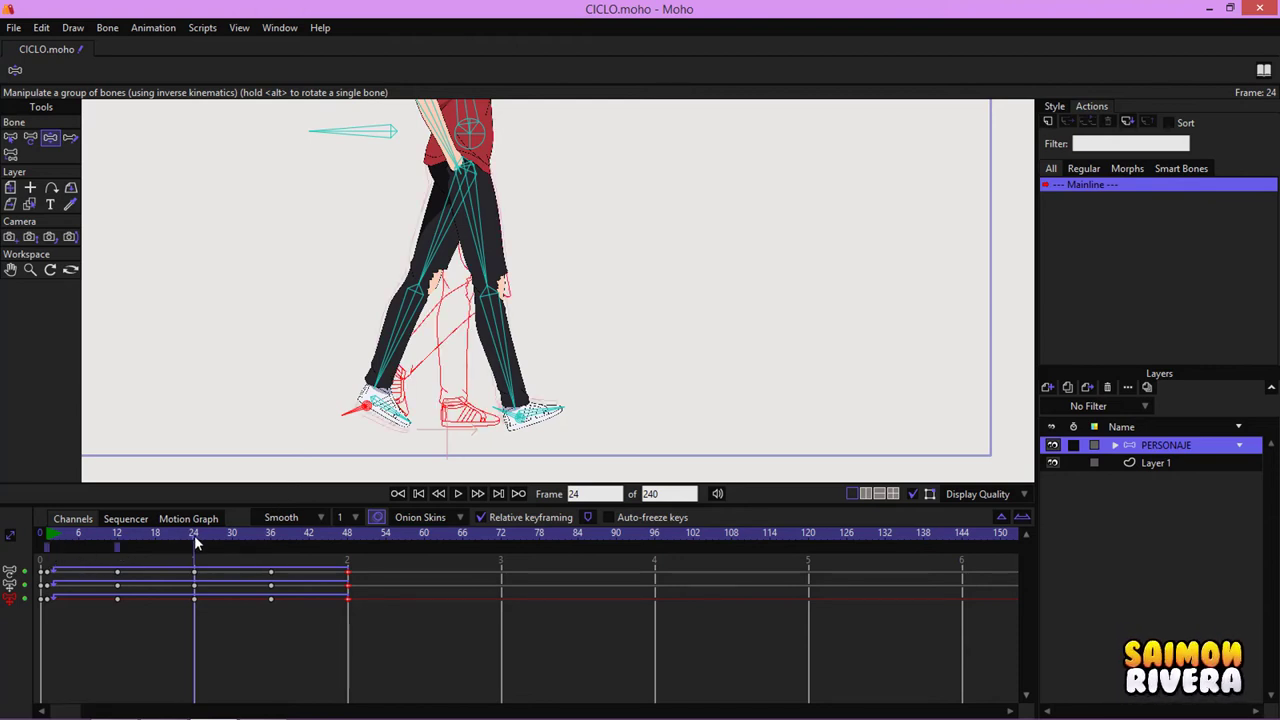
drag(194, 535, 364, 516)
scroll(428, 374, up, 3)
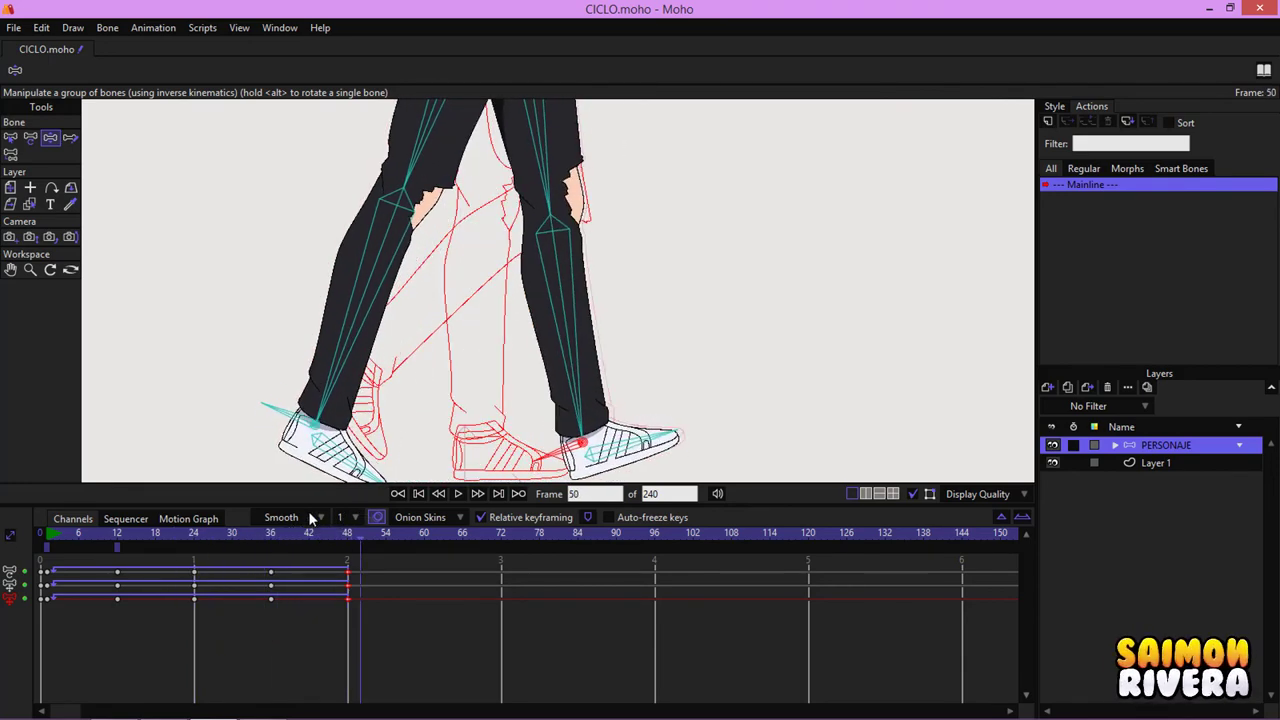
Step: Remove the onion skins at frames 1 and 12, and compare frame 1 with an onion skin at frame 24
click(46, 552)
scroll(494, 337, down, 2)
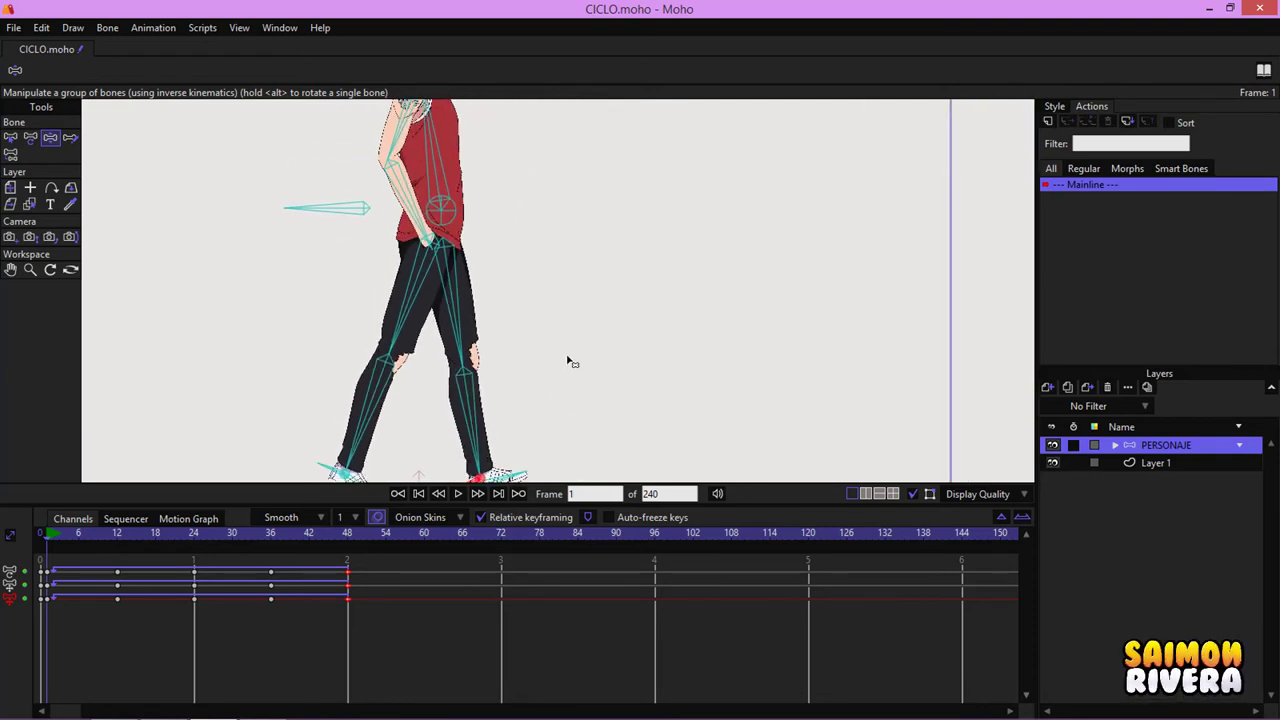
scroll(567, 361, down, 3)
scroll(543, 380, up, 3)
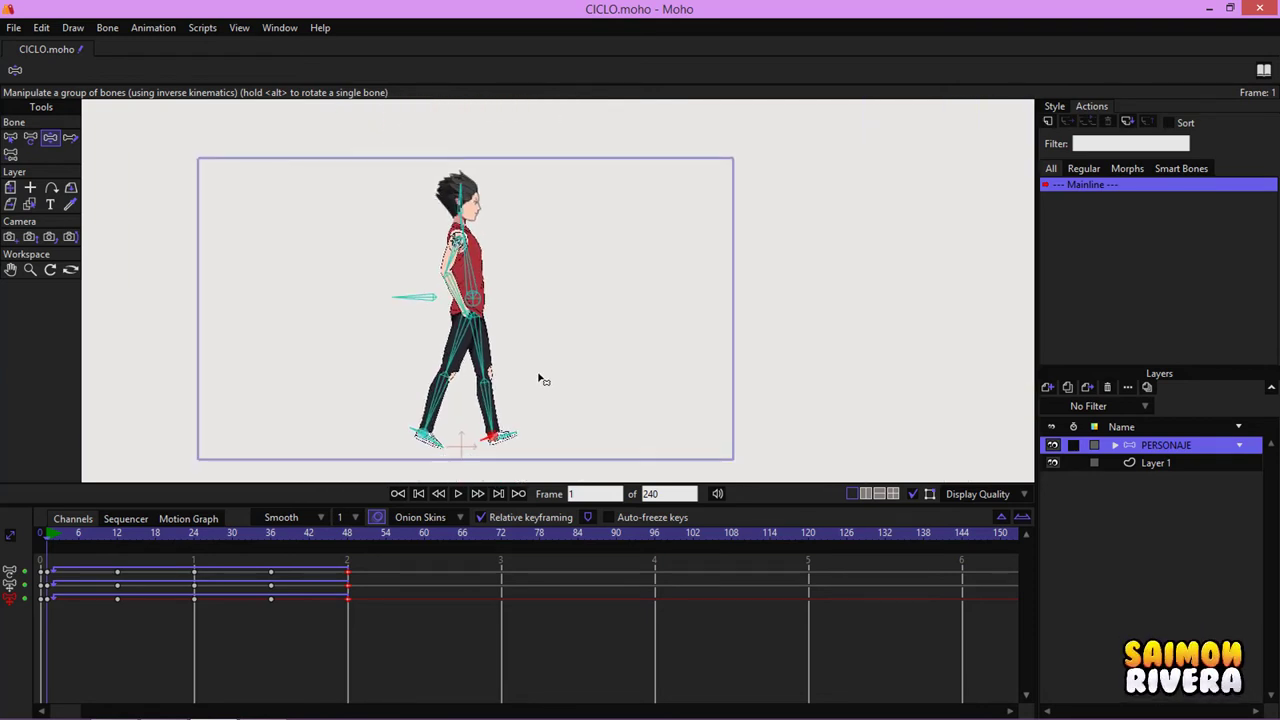
scroll(555, 386, down, 2)
drag(577, 377, 598, 372)
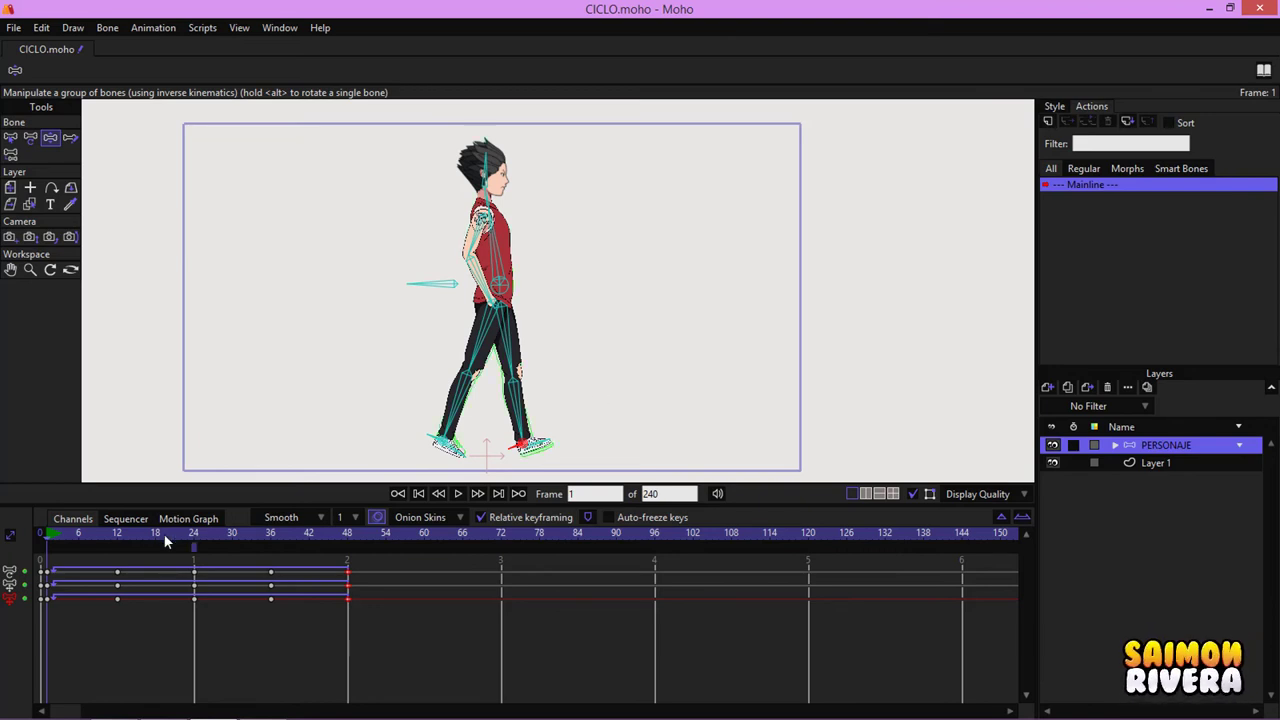
Step: Try an onion skin at frame 6 beside the one at frame 24 while scrubbing the early frames, and remove both markers
drag(92, 538, 129, 535)
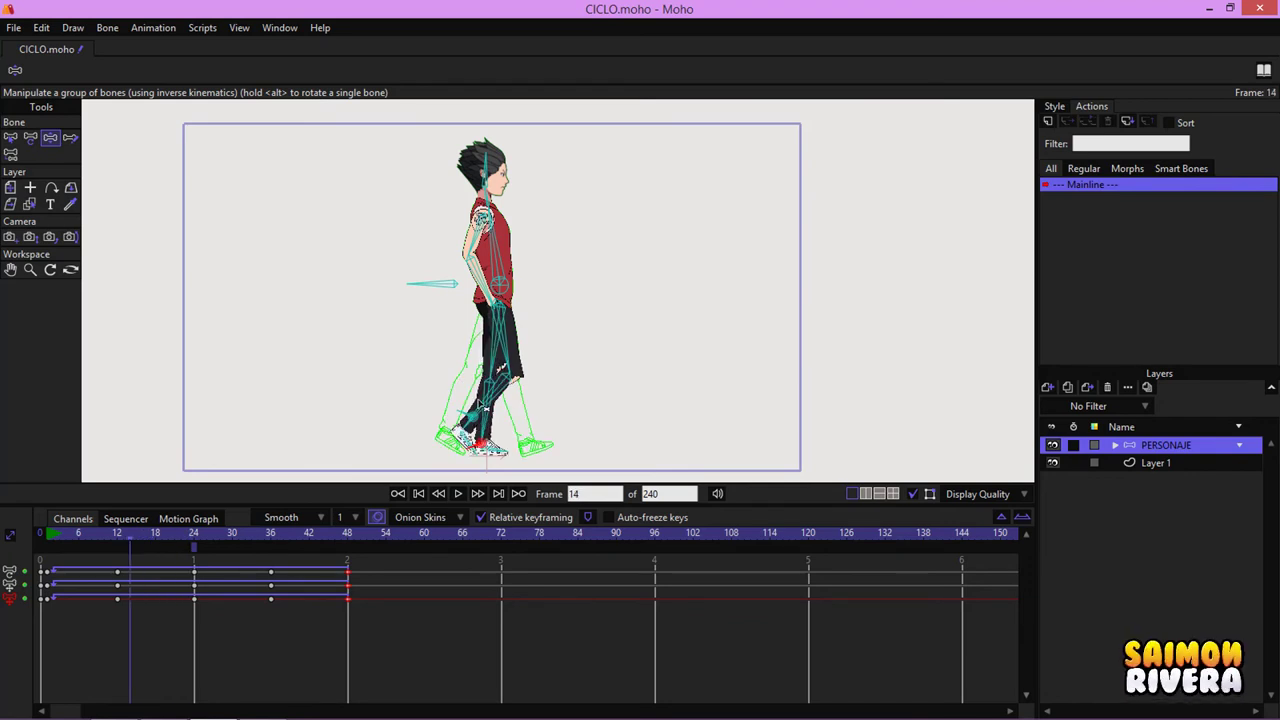
scroll(510, 380, up, 5)
drag(506, 378, 509, 406)
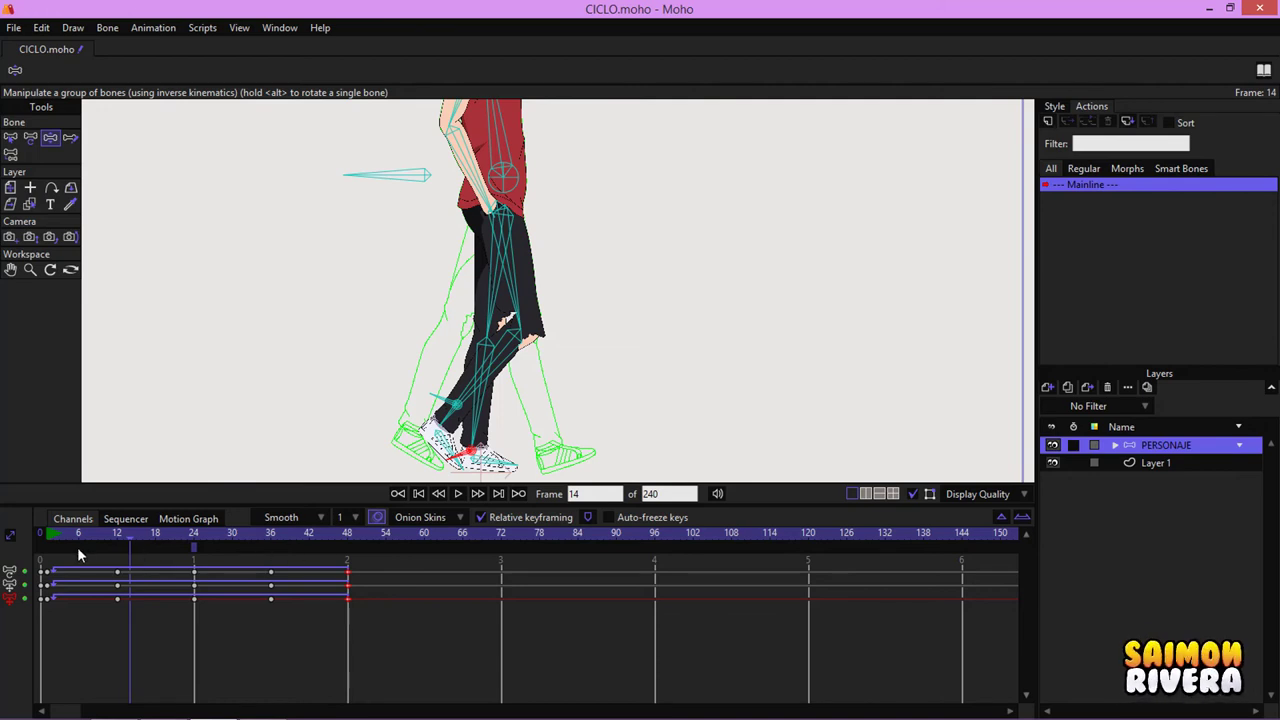
click(150, 536)
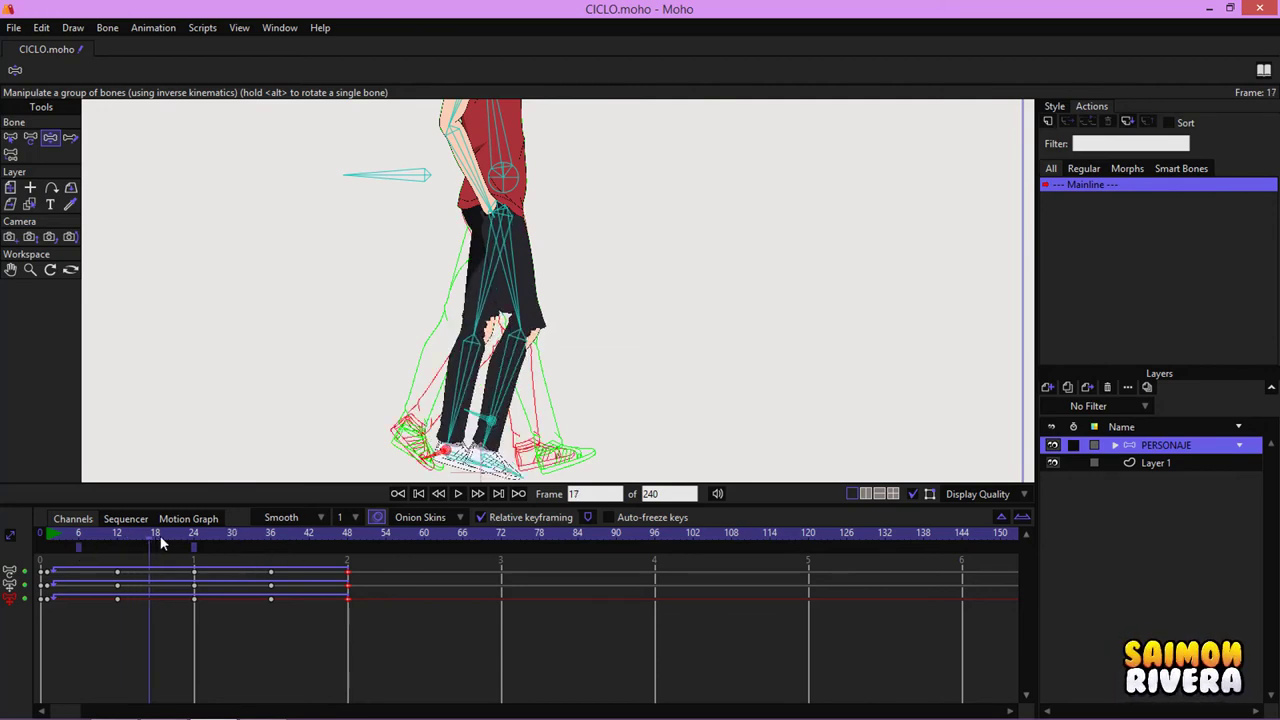
drag(160, 543, 62, 540)
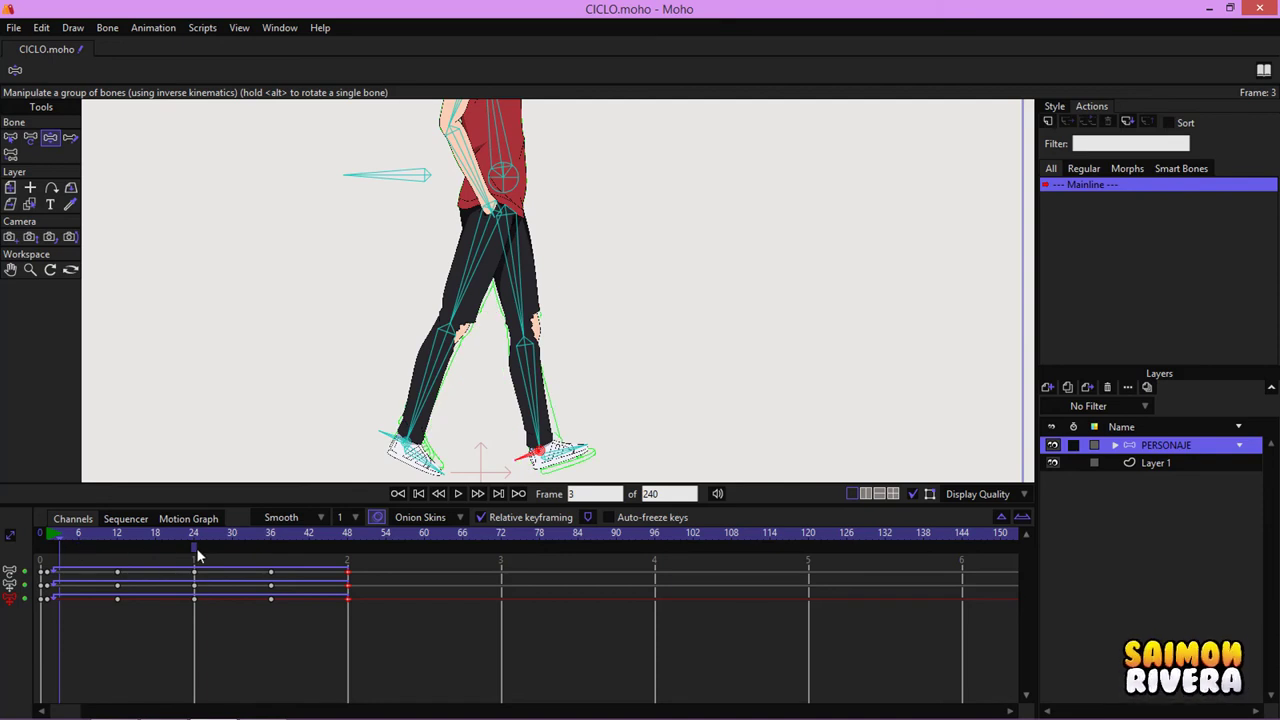
Step: Play the walk cycle from frame 0 with the whole character in view, and stop the playback
click(43, 541)
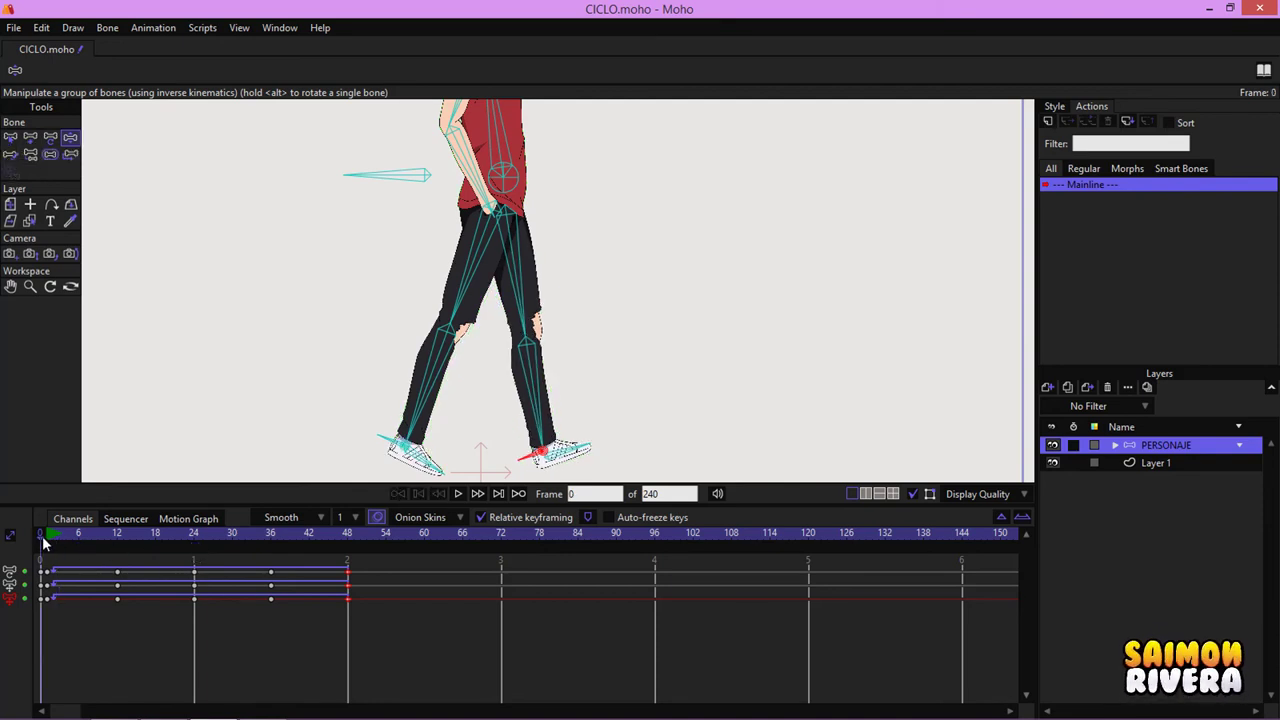
click(455, 494)
scroll(456, 452, down, 2)
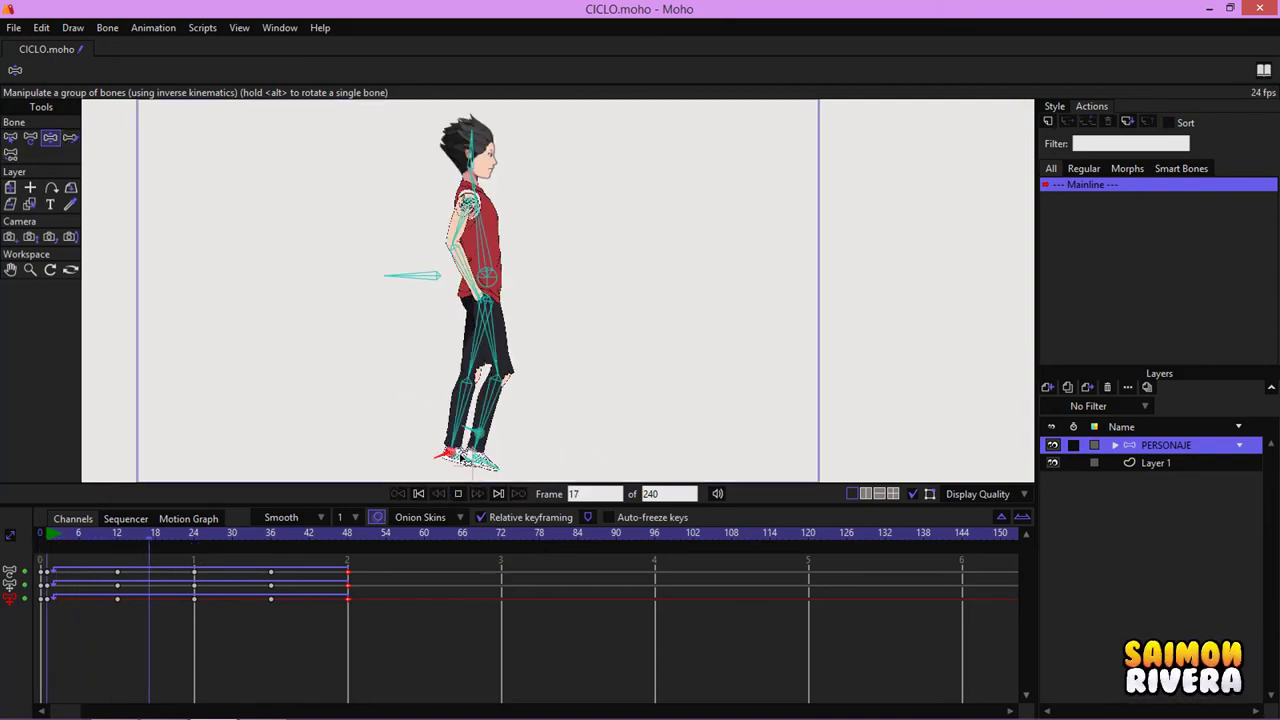
scroll(518, 321, down, 1)
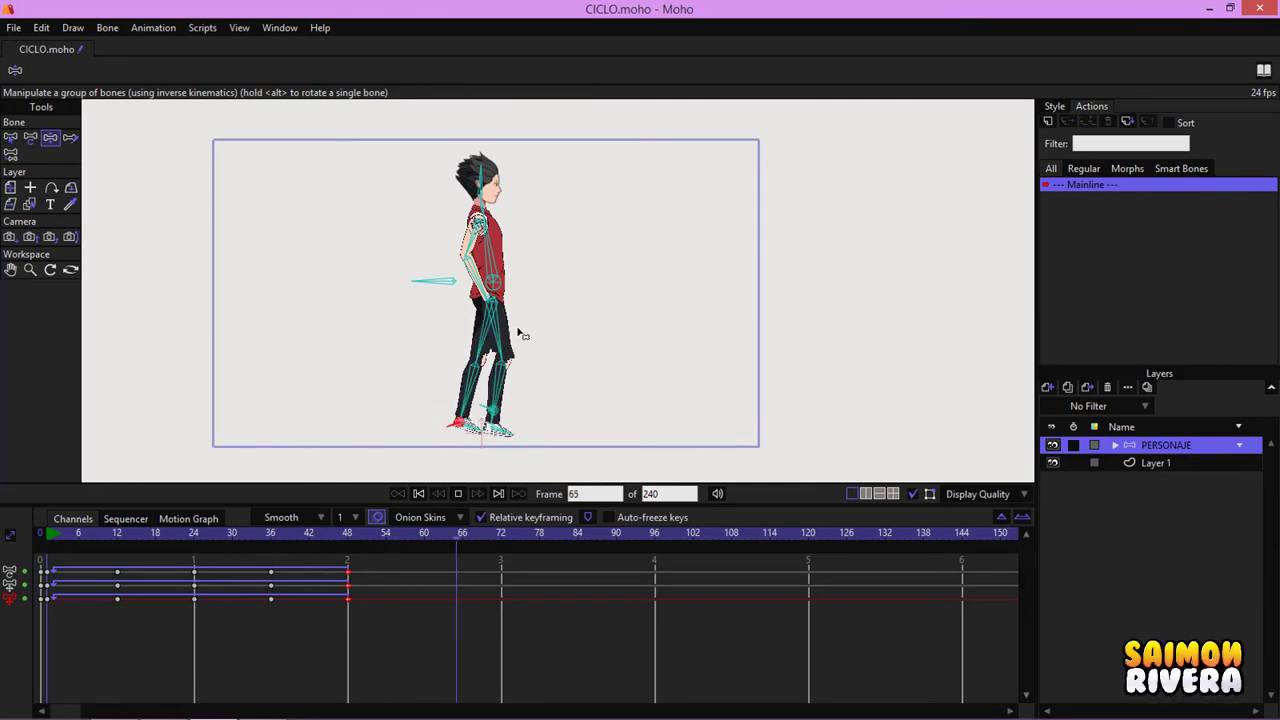
scroll(517, 335, up, 1)
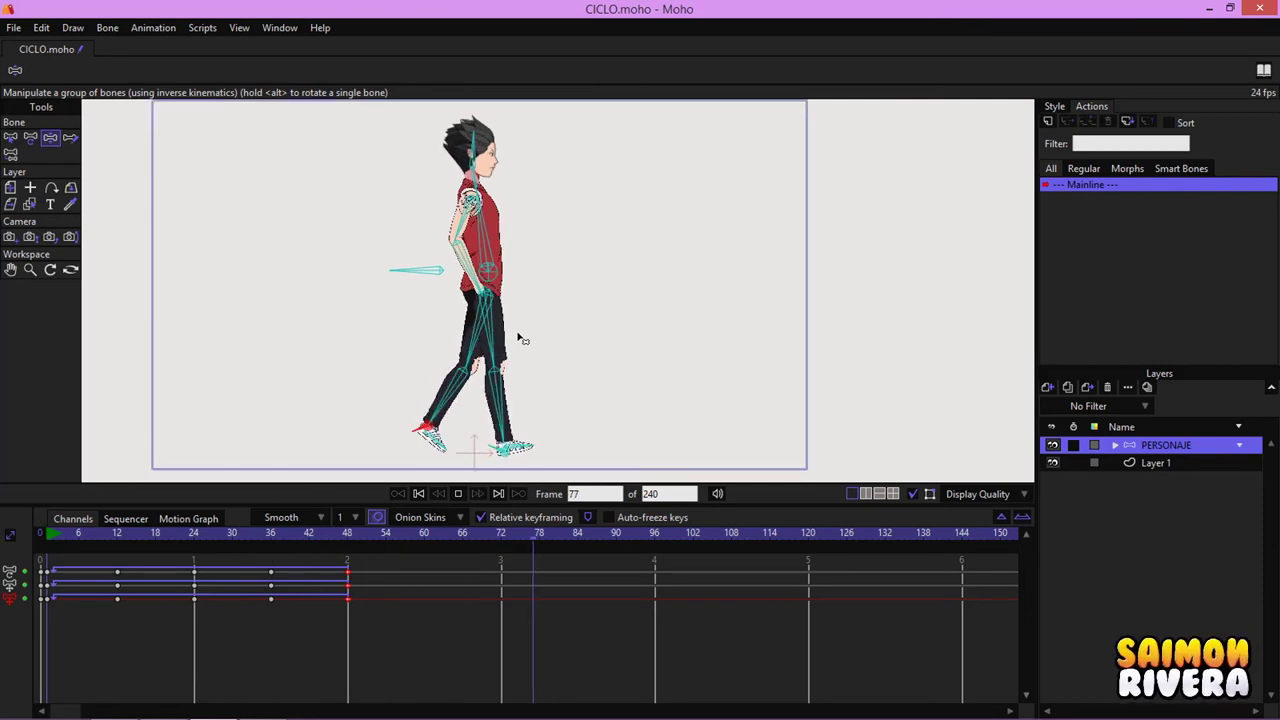
click(458, 494)
Step: Inspect both knees up close at frame 16 and scrub ahead to frame 27
drag(191, 534, 143, 548)
scroll(640, 318, up, 6)
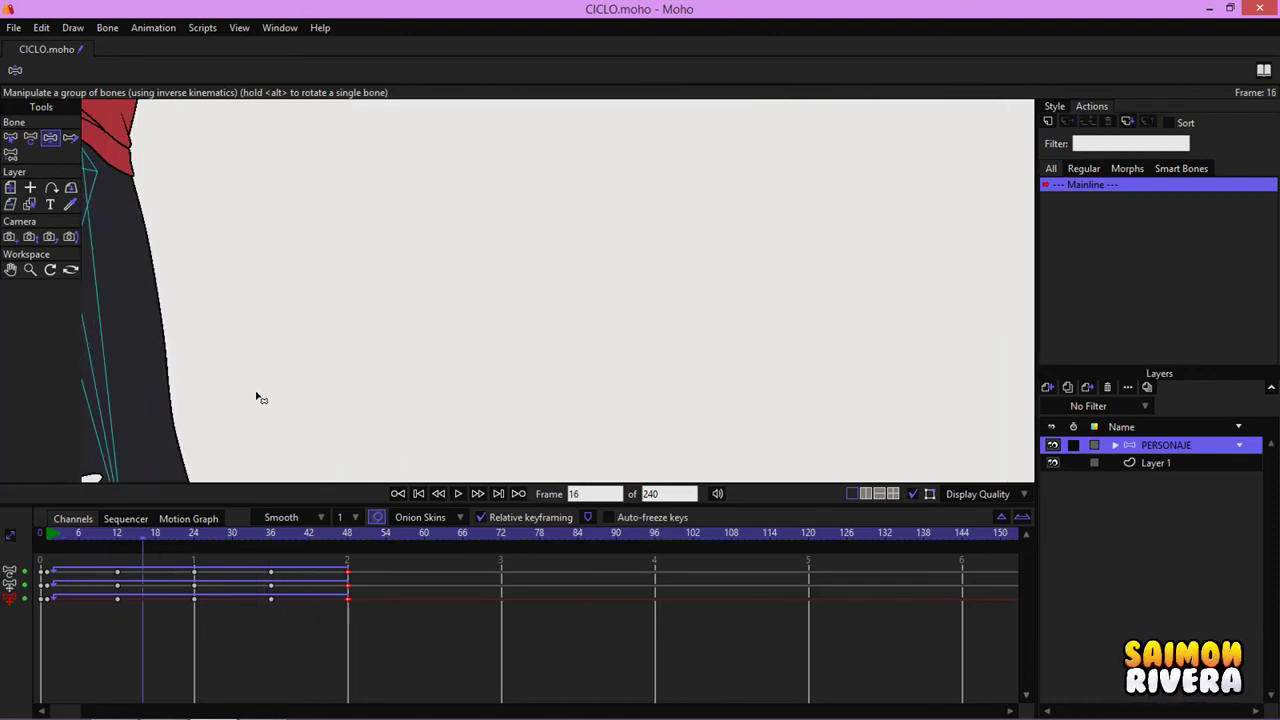
drag(257, 397, 626, 306)
scroll(622, 300, up, 3)
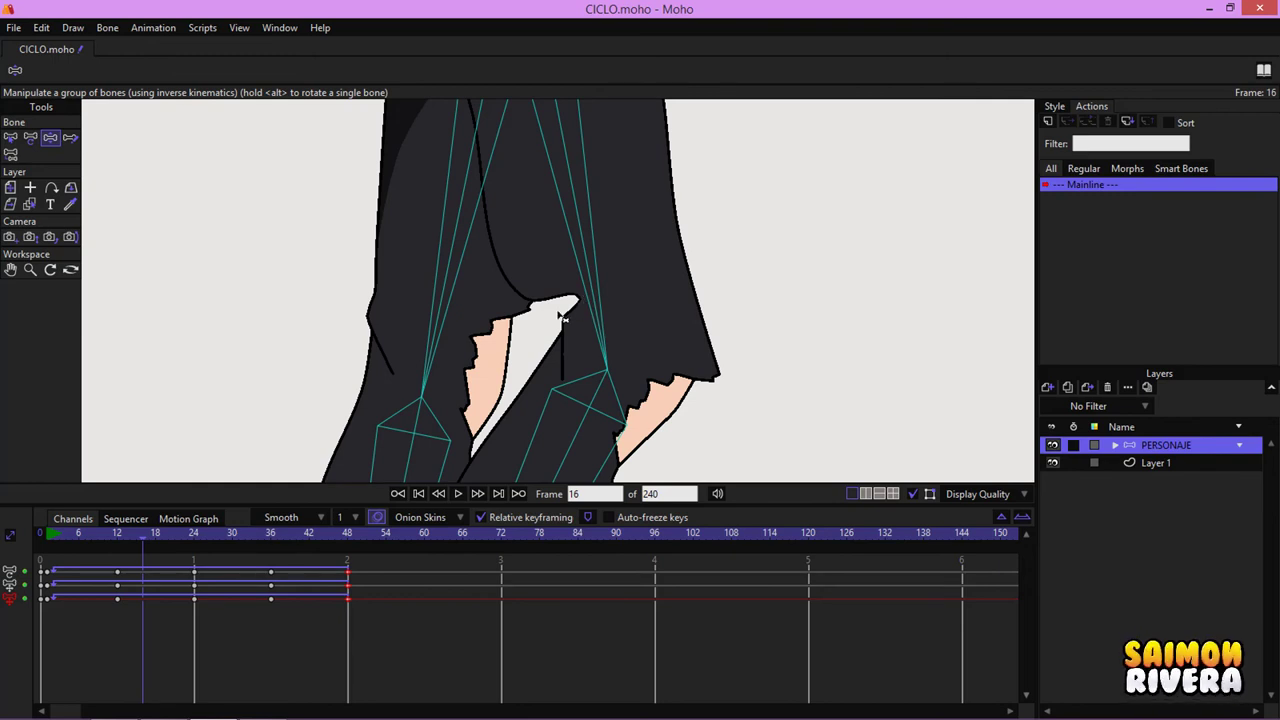
click(73, 543)
drag(73, 543, 212, 541)
Step: Check the movement of both whole legs by scrubbing from frame 12 to about frame 34
scroll(492, 282, down, 2)
scroll(492, 282, down, 3)
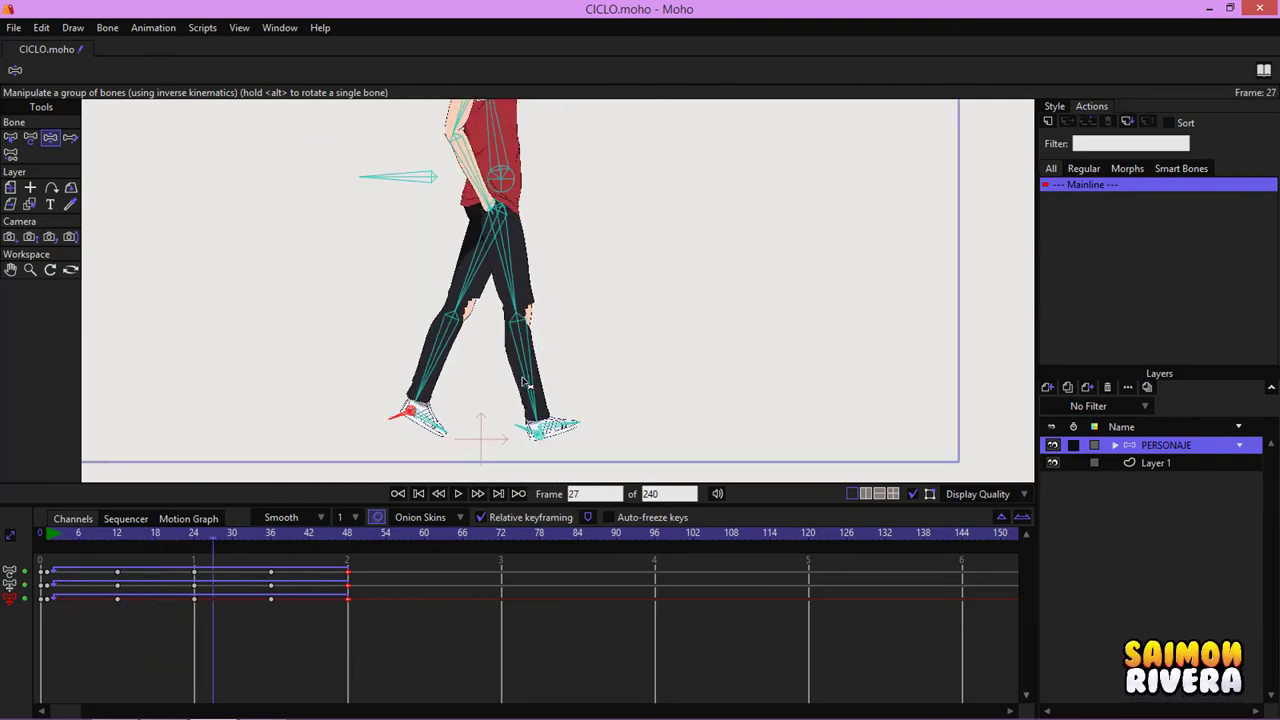
drag(523, 382, 510, 403)
drag(117, 537, 260, 538)
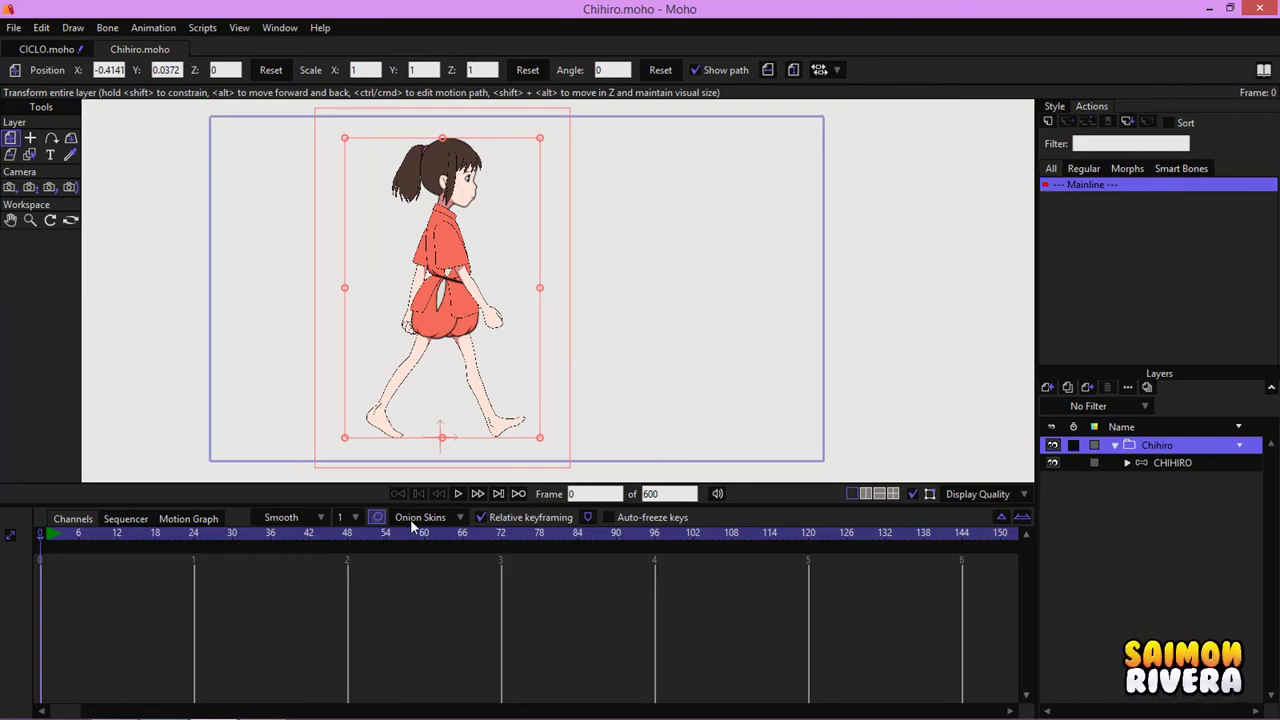
Step: Play the Chihiro walk animation in the Chihiro.moho project as a reference
click(458, 493)
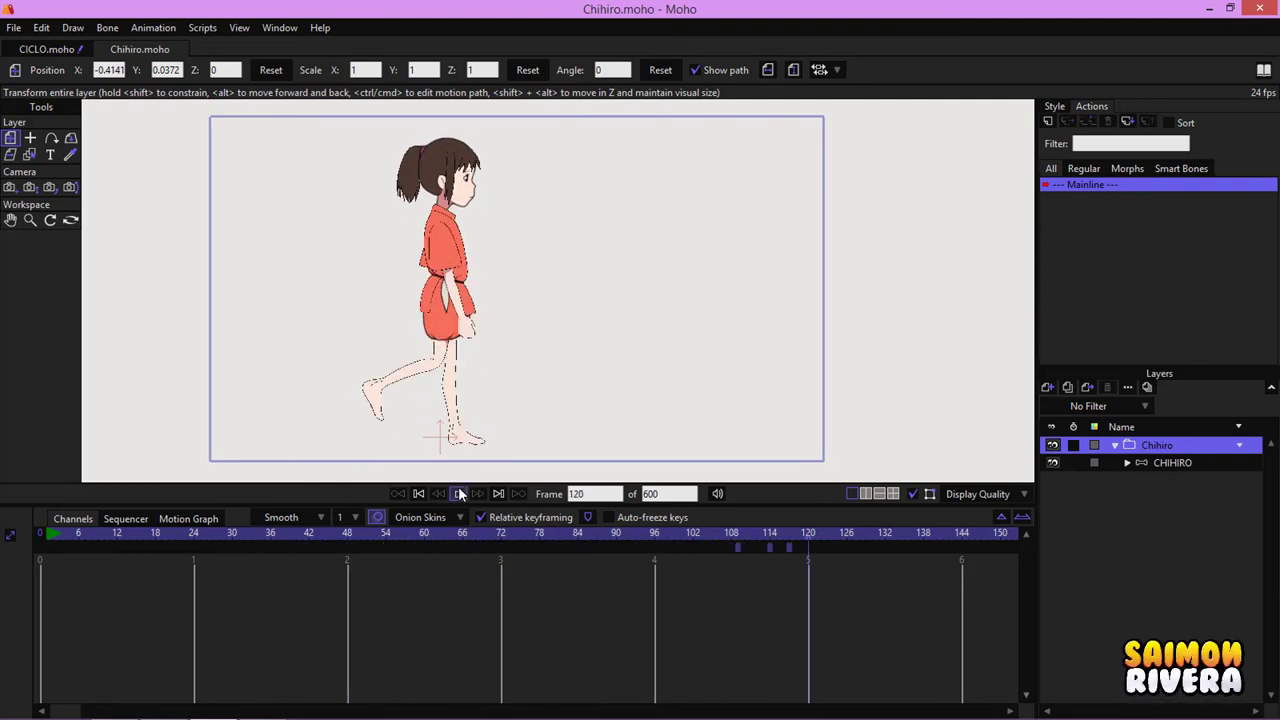
Step: Stop and rewind the Chihiro playback, select the CHIHIRO bone layer, and inspect the legs up close at frame 7
click(460, 494)
click(419, 494)
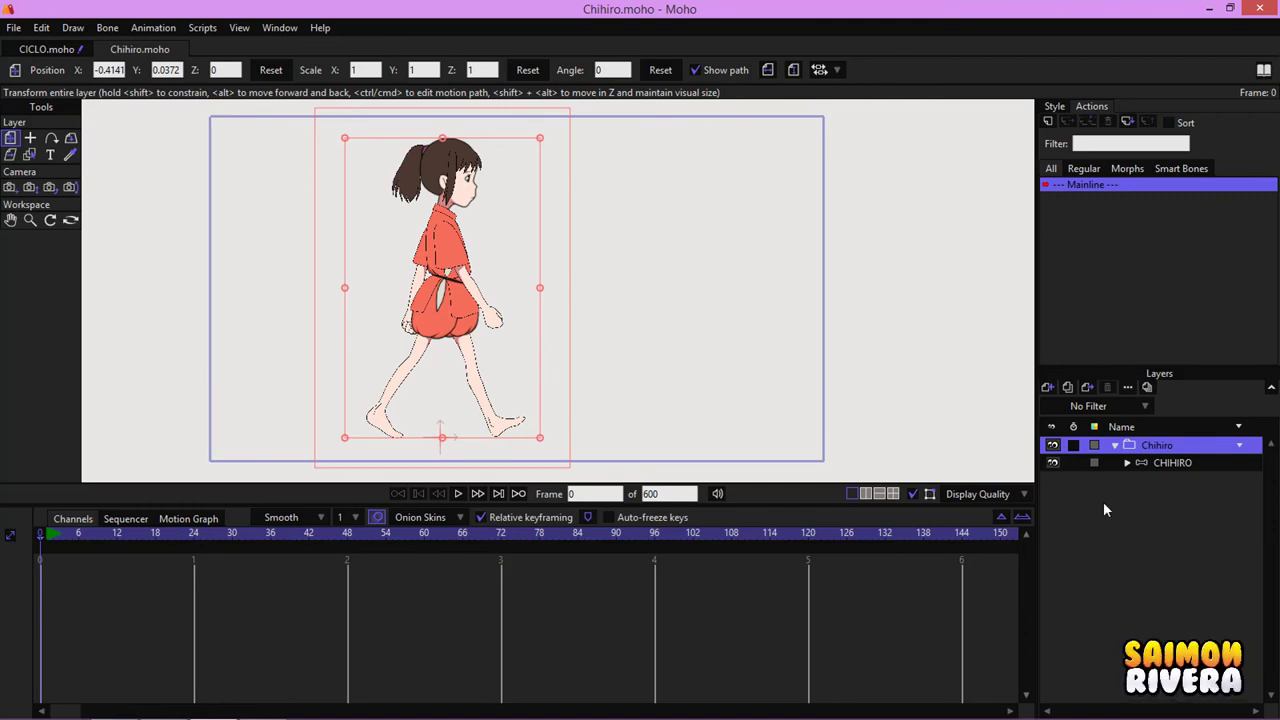
click(1155, 463)
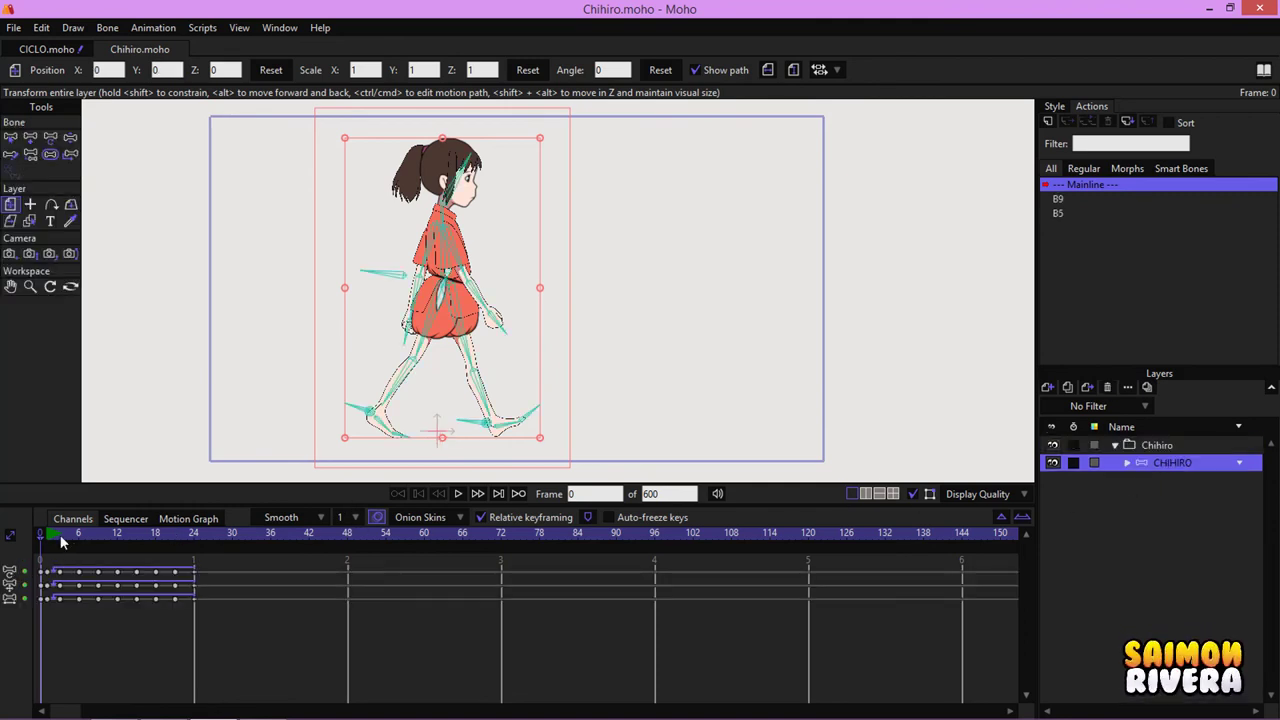
drag(60, 536, 85, 536)
scroll(445, 350, up, 3)
drag(467, 376, 479, 318)
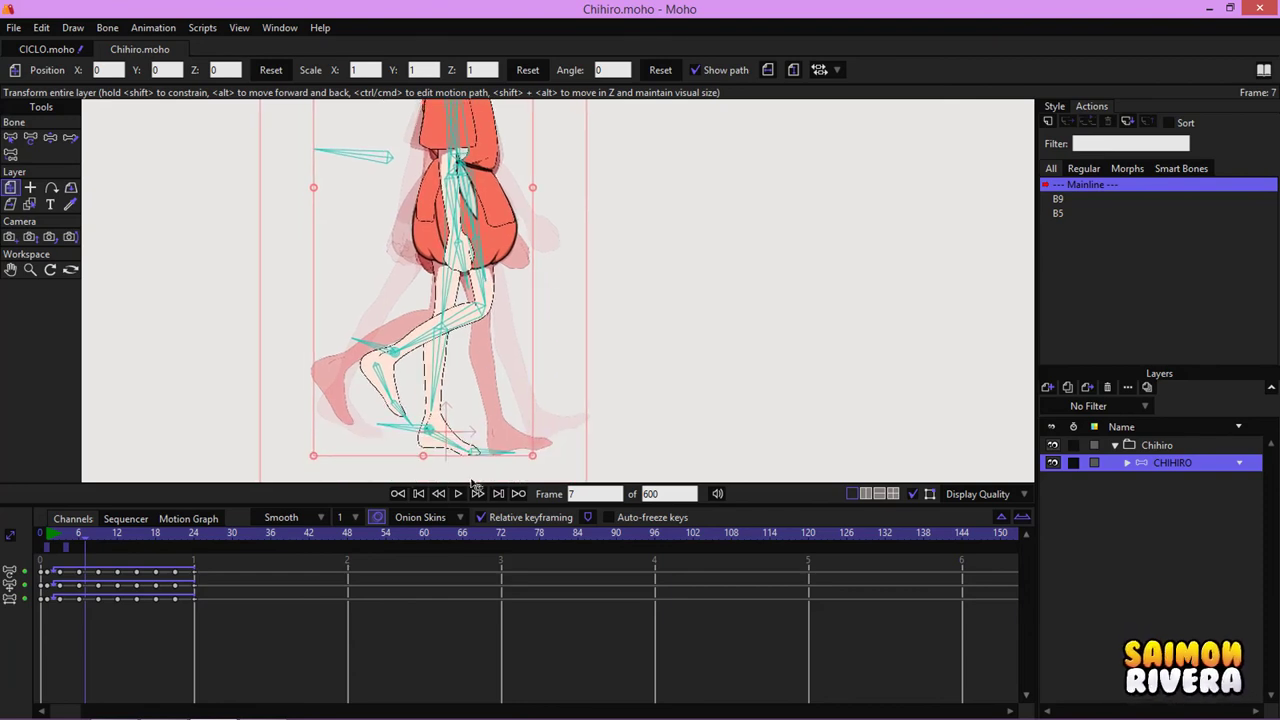
Step: Set the onion skins to show outlines only around Chihiro's legs
click(406, 519)
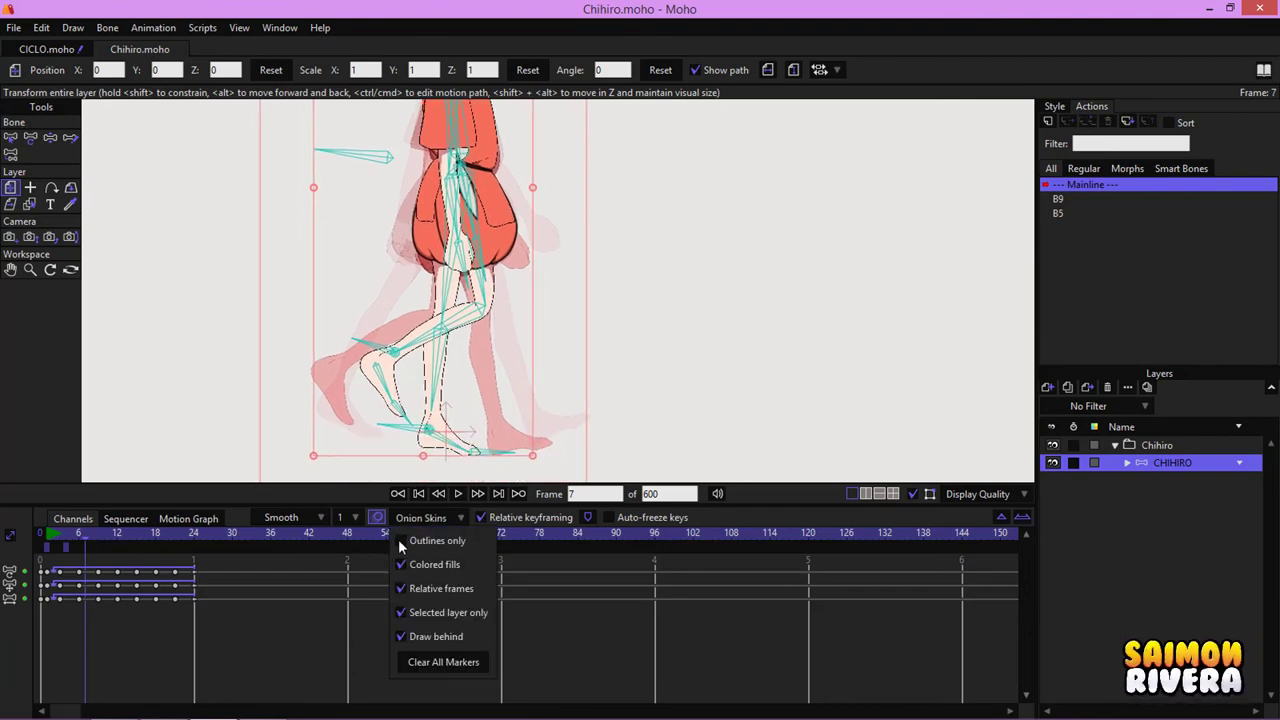
click(399, 541)
drag(426, 375, 434, 408)
Step: Compare Chihiro's outlined walk poses by scrubbing from frame 11 through frame 15 to frame 35
click(115, 533)
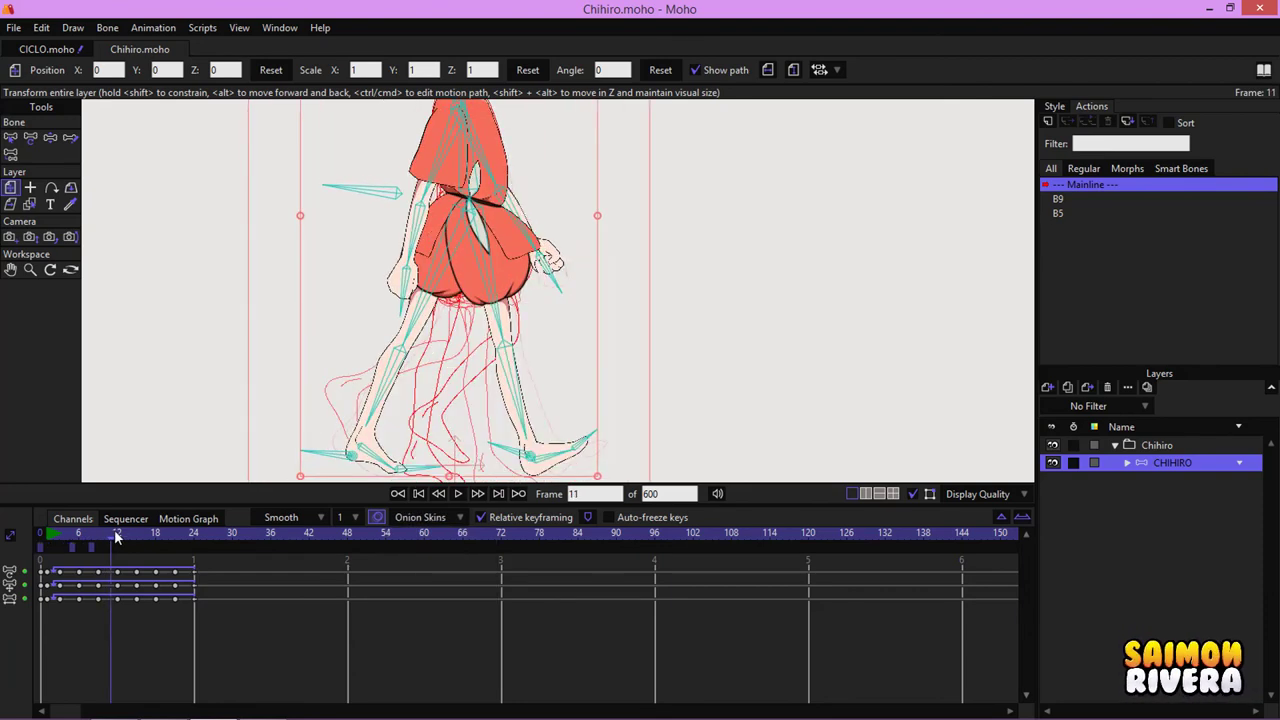
drag(115, 537, 137, 535)
scroll(546, 374, down, 3)
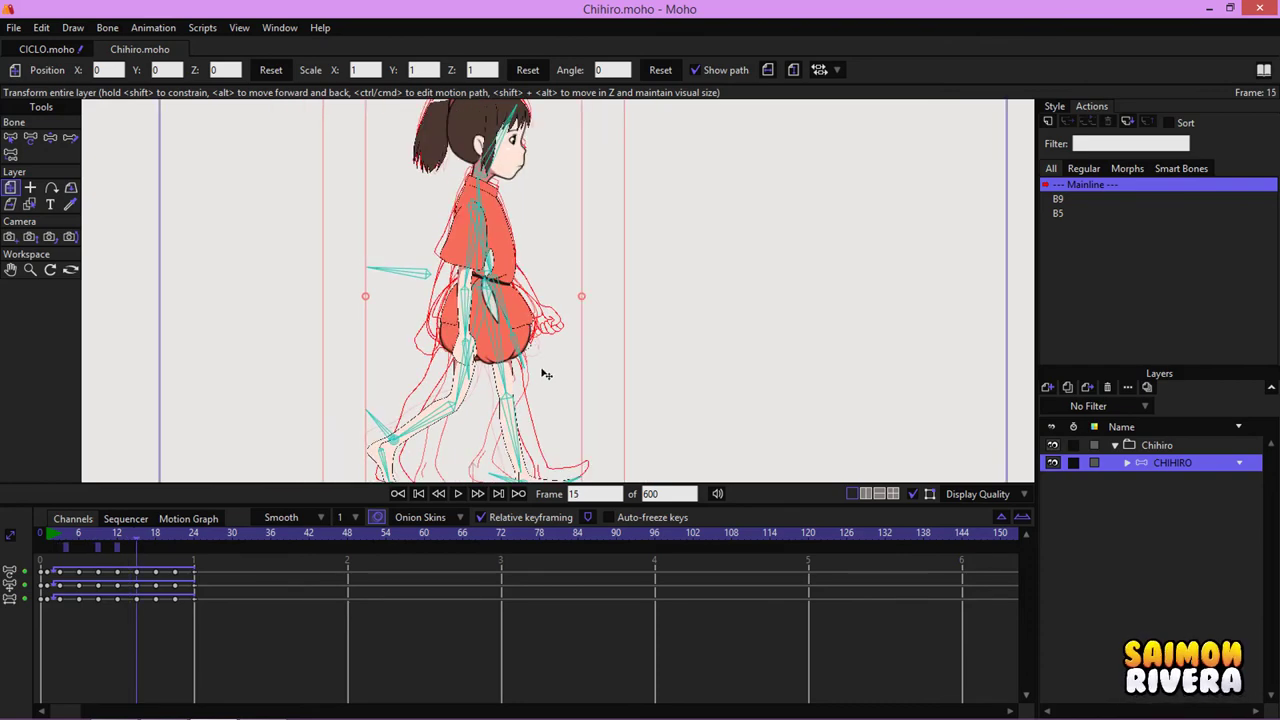
scroll(546, 374, down, 2)
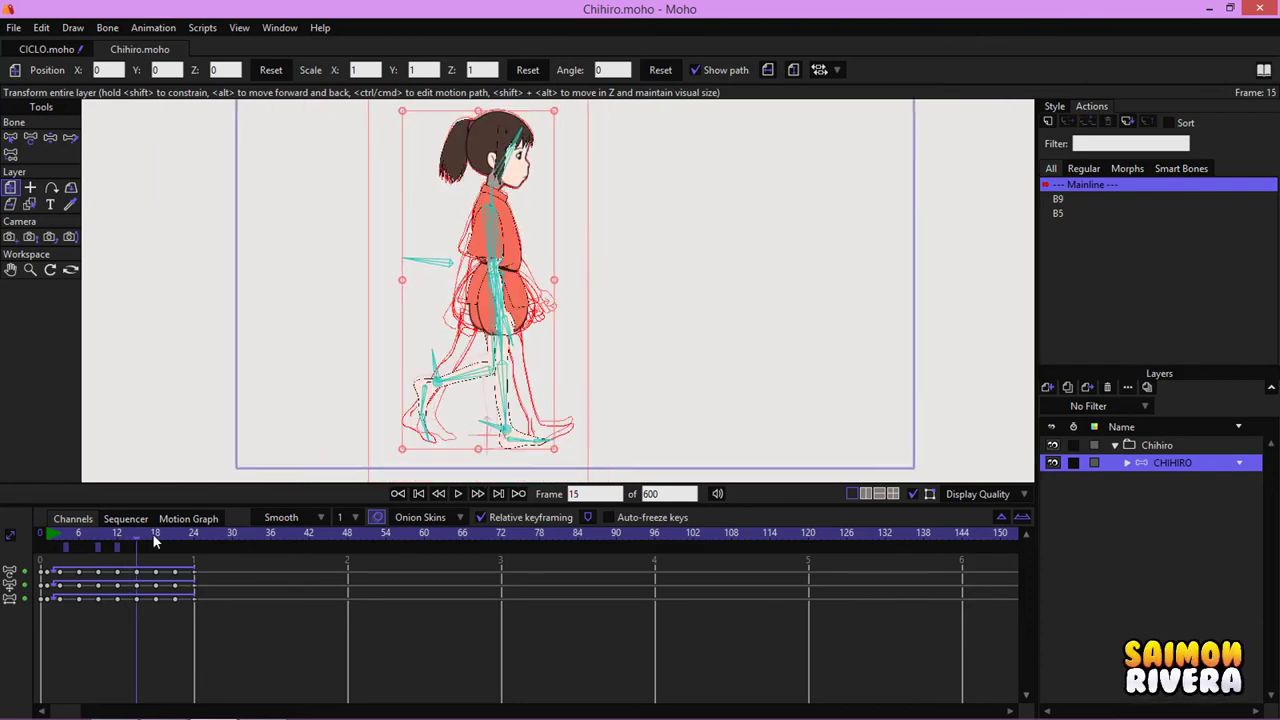
drag(152, 533, 267, 537)
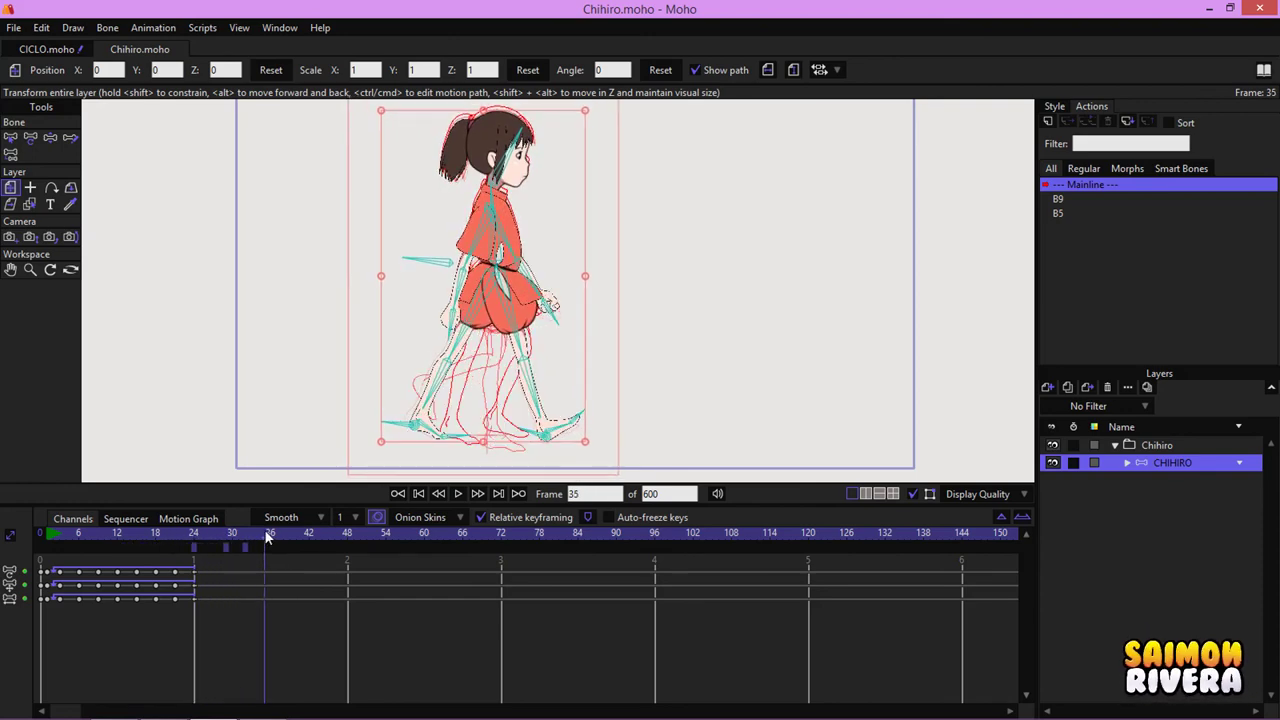
Step: Remove the onion skin markers at frames 32 and 29, and scrub the walk to frame 24
click(246, 548)
click(228, 548)
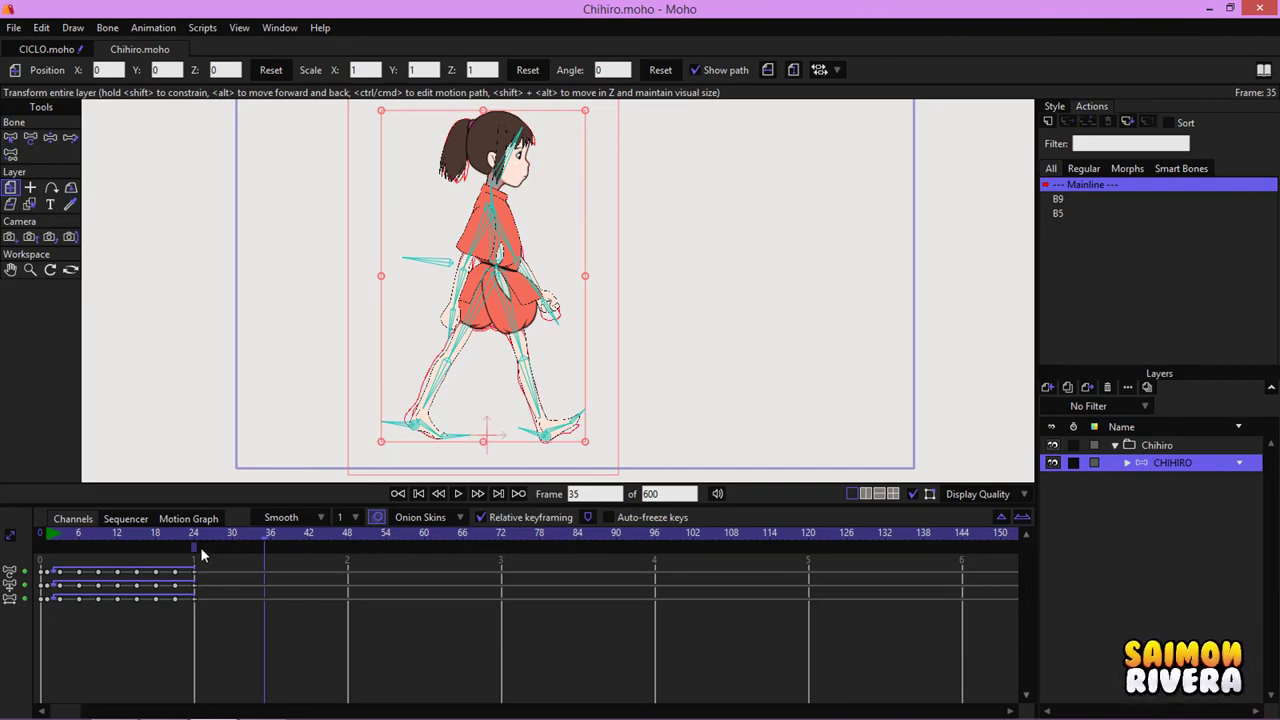
mouse_move(106, 532)
mouse_down()
mouse_move(353, 532)
mouse_move(191, 537)
mouse_up()
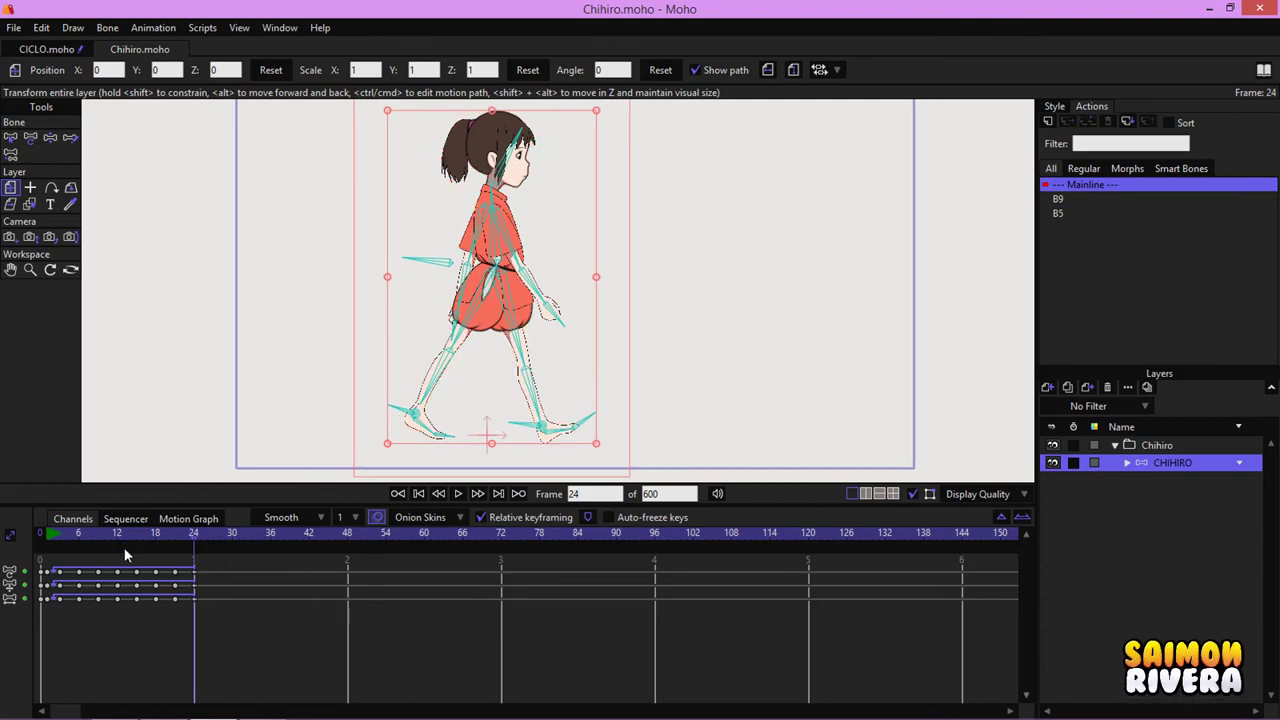
Step: Compare the contact pose at frame 12 with an onion skin of frame 18, and scrub back to frame 1
click(116, 539)
click(155, 550)
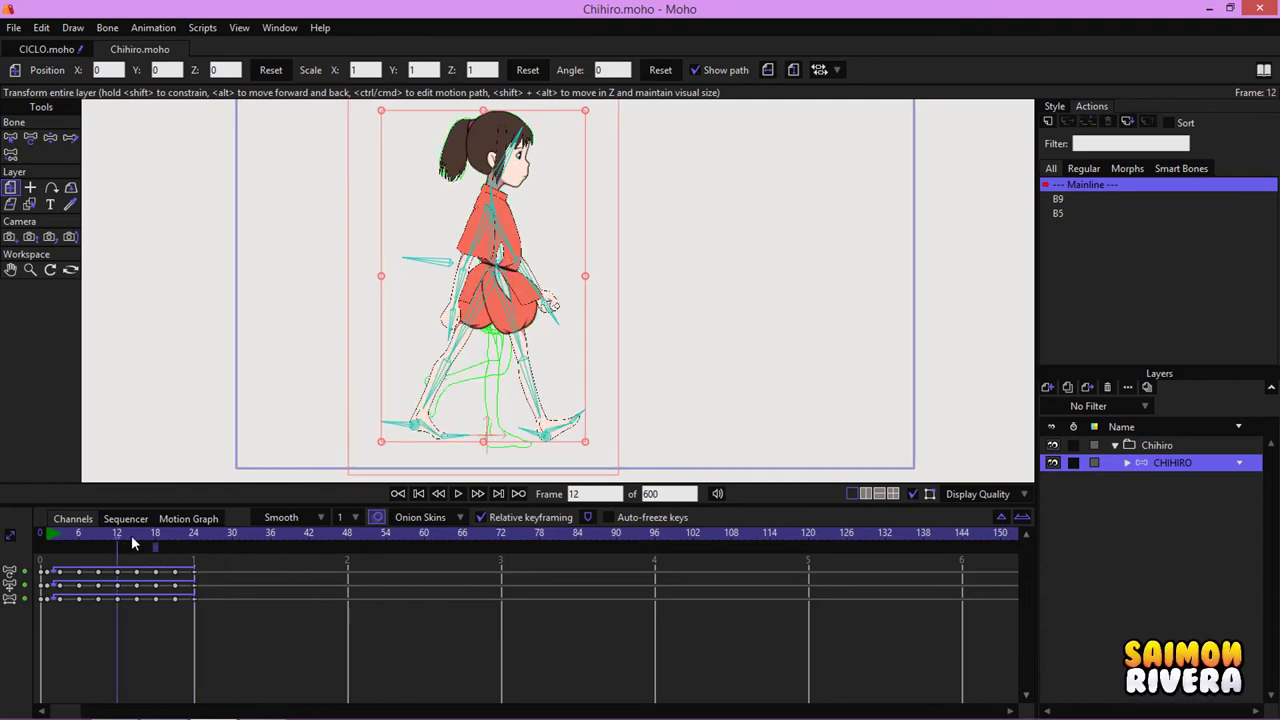
mouse_move(120, 534)
mouse_down()
mouse_move(249, 532)
mouse_move(105, 549)
mouse_move(116, 549)
mouse_move(26, 540)
mouse_up()
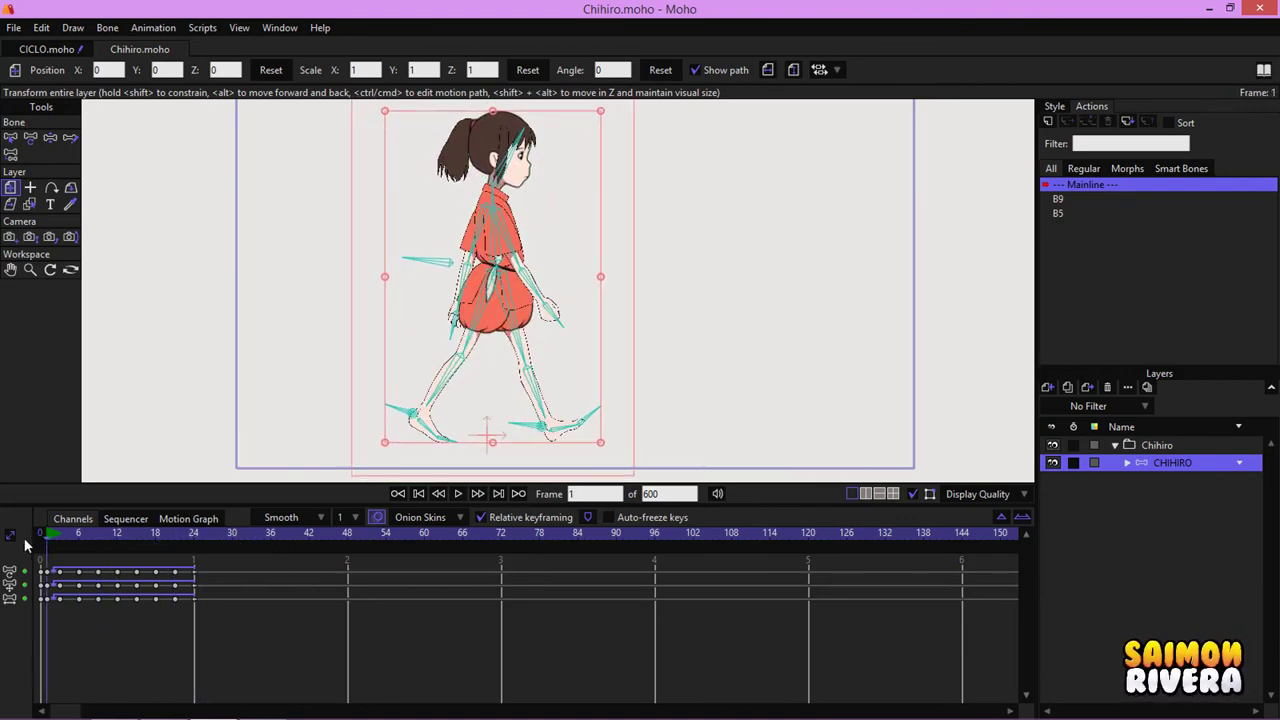